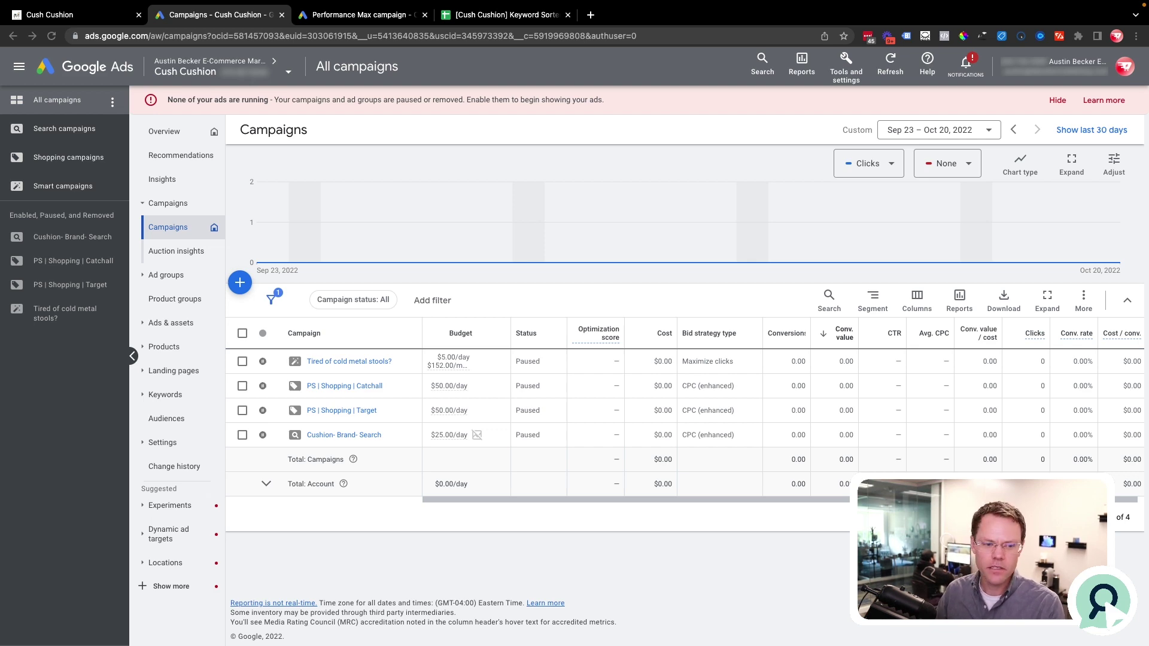
Step: Glance at the Cush Cushion website, then return to the Google Ads campaigns
{"action": "key", "text": "ctrl+shift+Tab"}
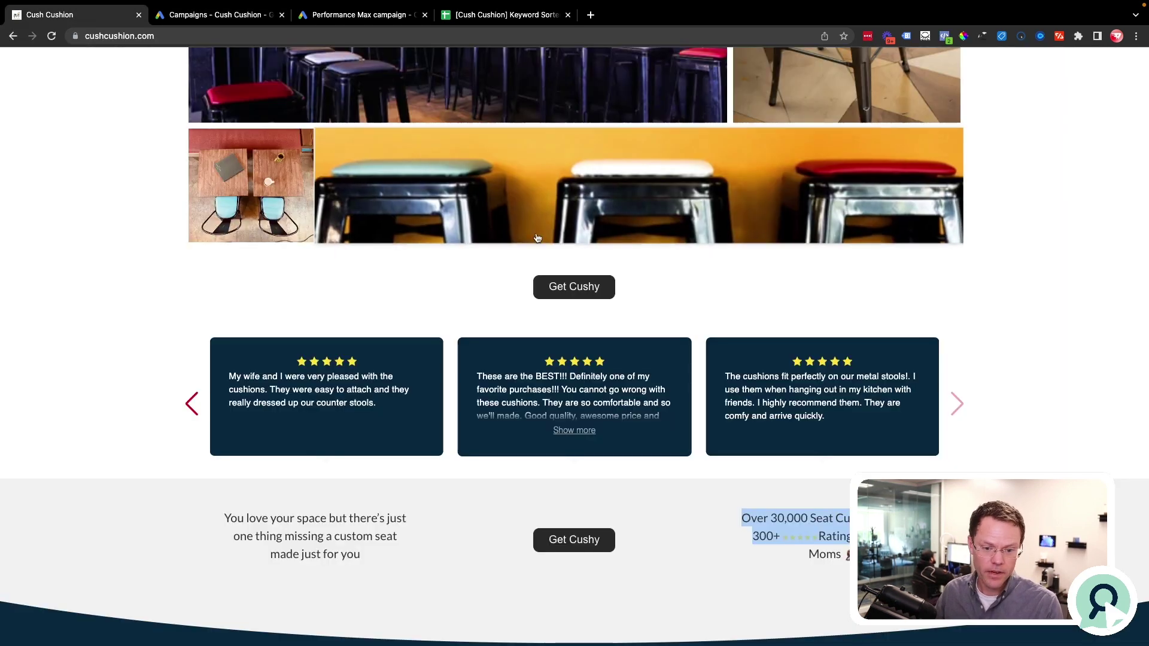
{"action": "key", "text": "super+r"}
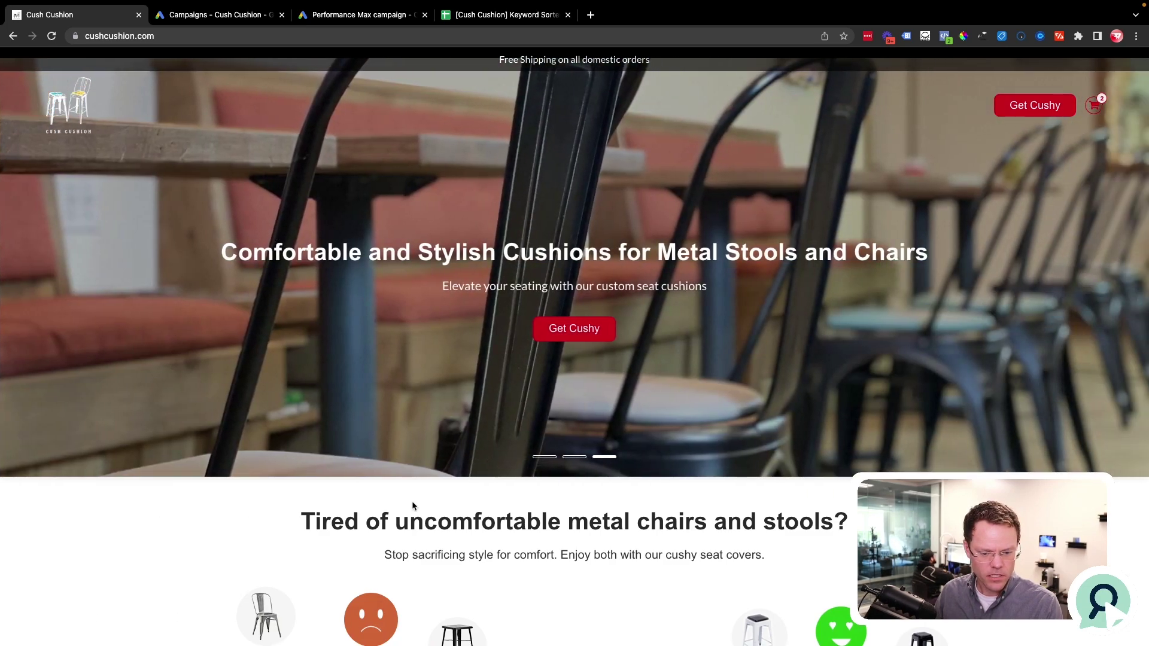
{"action": "scroll", "coordinate": [413, 501], "scroll_direction": "down", "scroll_amount": 5}
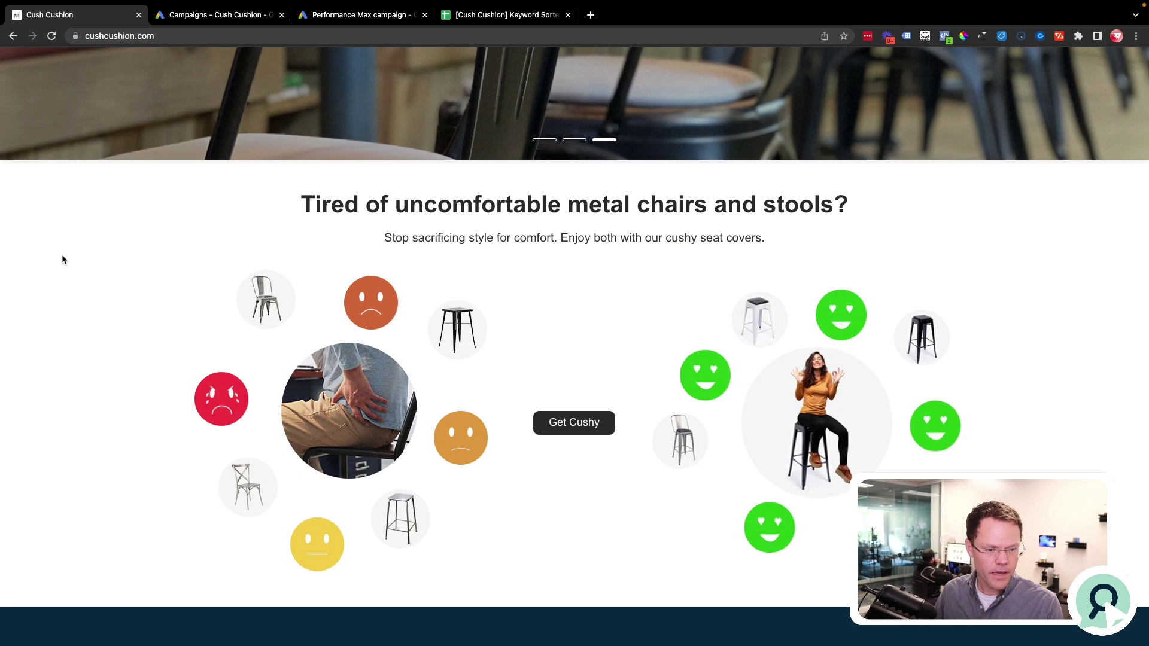
{"action": "key", "text": "ctrl+Tab"}
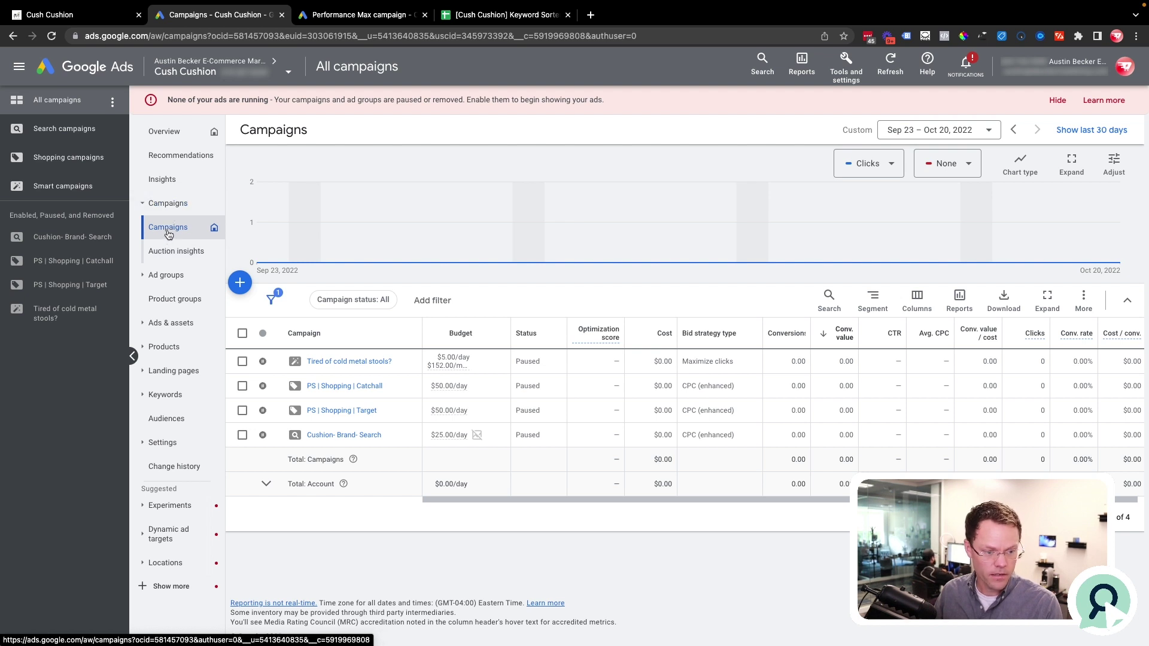
Step: Start a new Performance Max campaign without a goal's guidance
{"action": "left_click", "coordinate": [241, 284]}
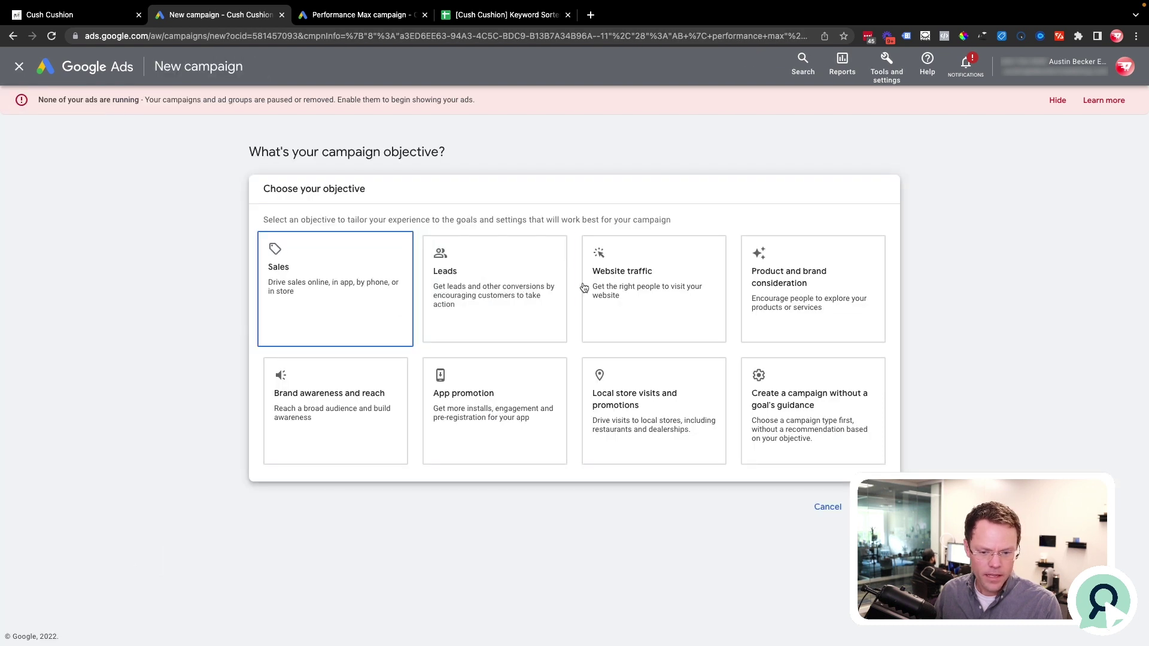
{"action": "left_click", "coordinate": [787, 386]}
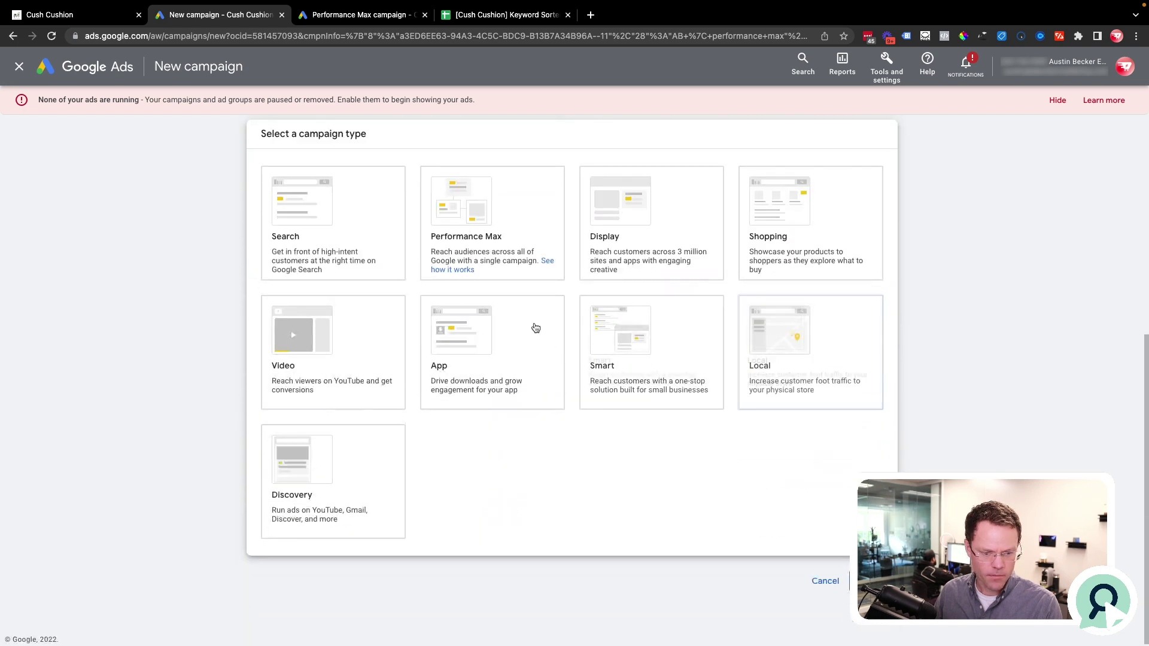
{"action": "scroll", "coordinate": [455, 264], "scroll_direction": "up", "scroll_amount": 2}
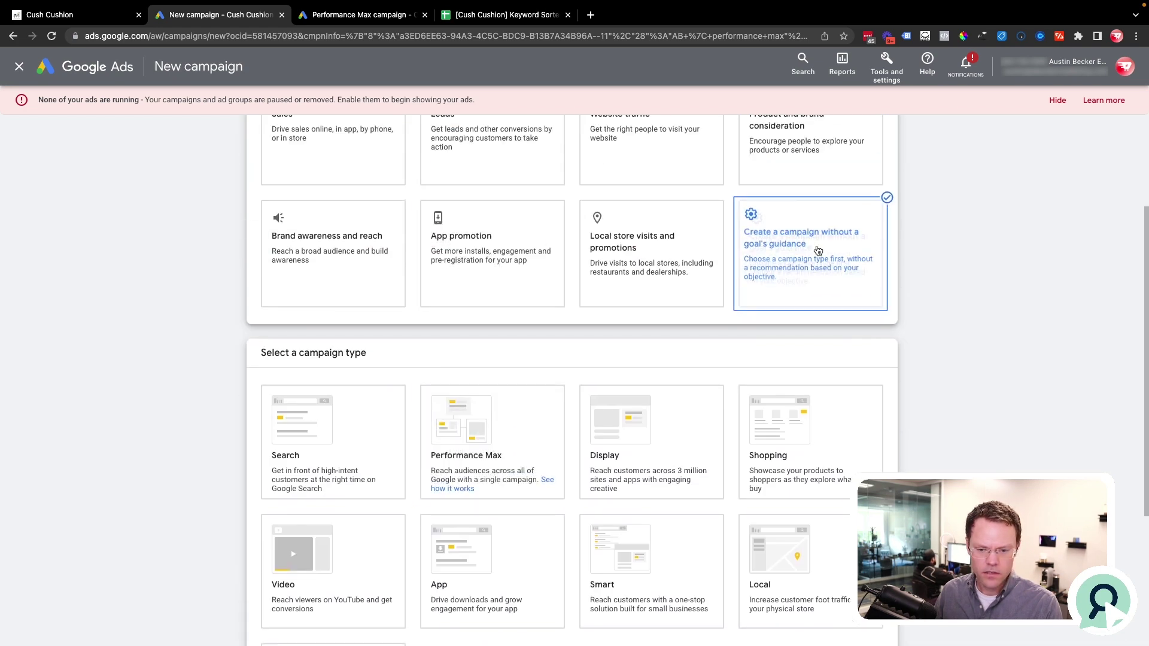
{"action": "left_click", "coordinate": [513, 403]}
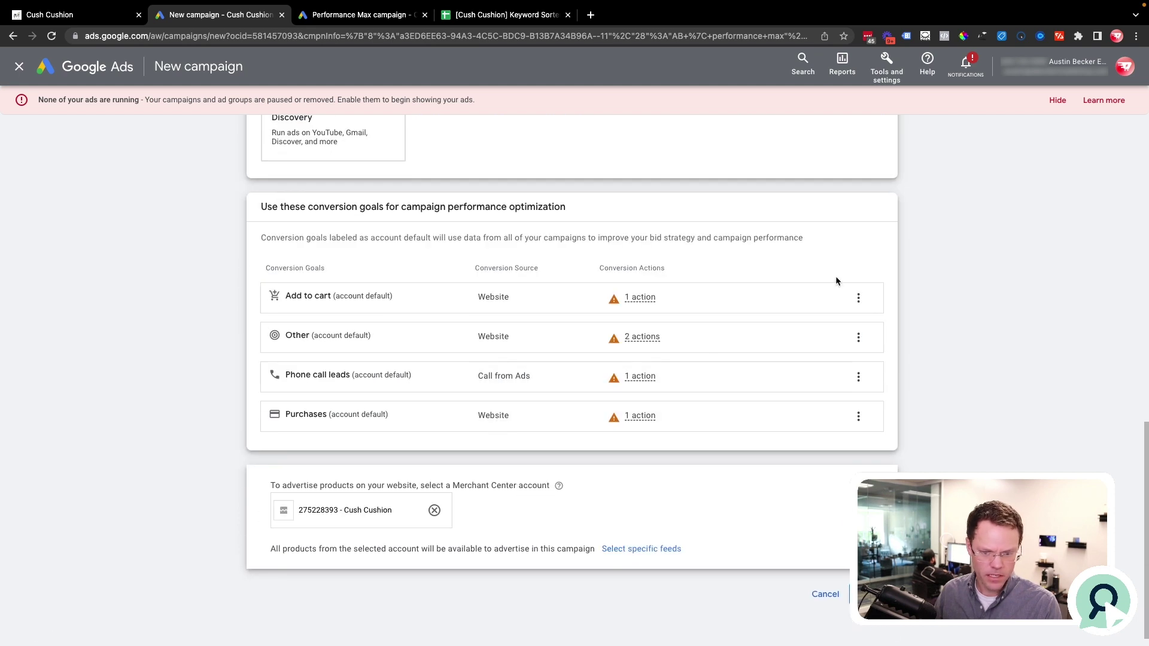
Step: Remove the Add to cart and Other conversion goals
{"action": "left_click", "coordinate": [859, 299]}
{"action": "left_click", "coordinate": [895, 310]}
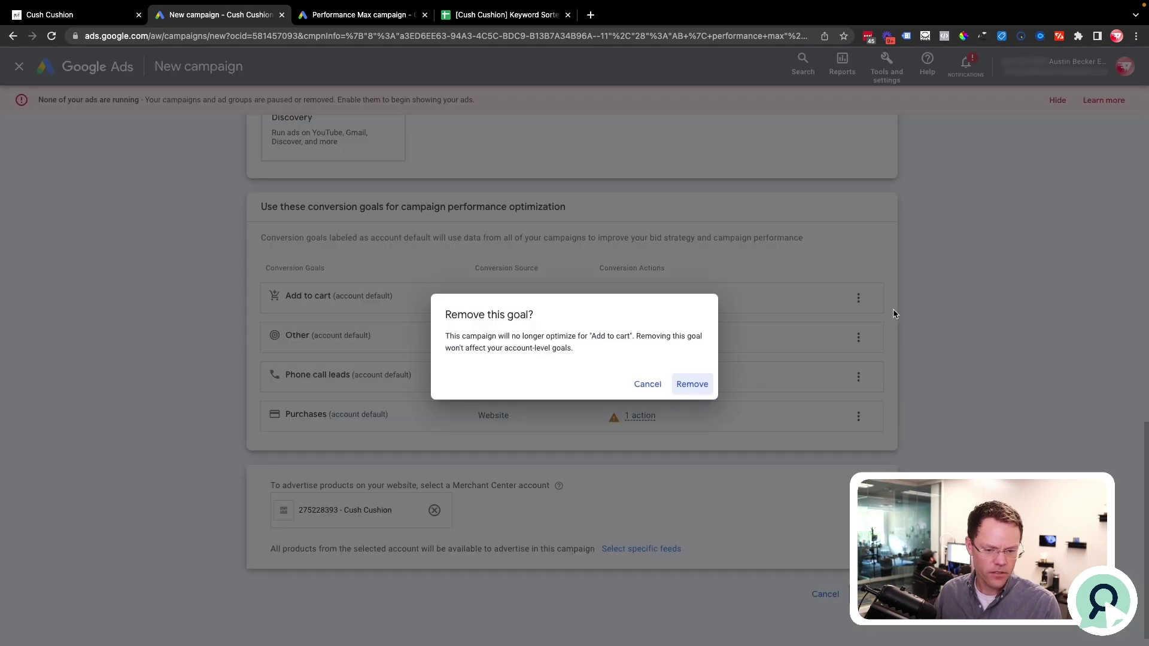
{"action": "left_click", "coordinate": [683, 391]}
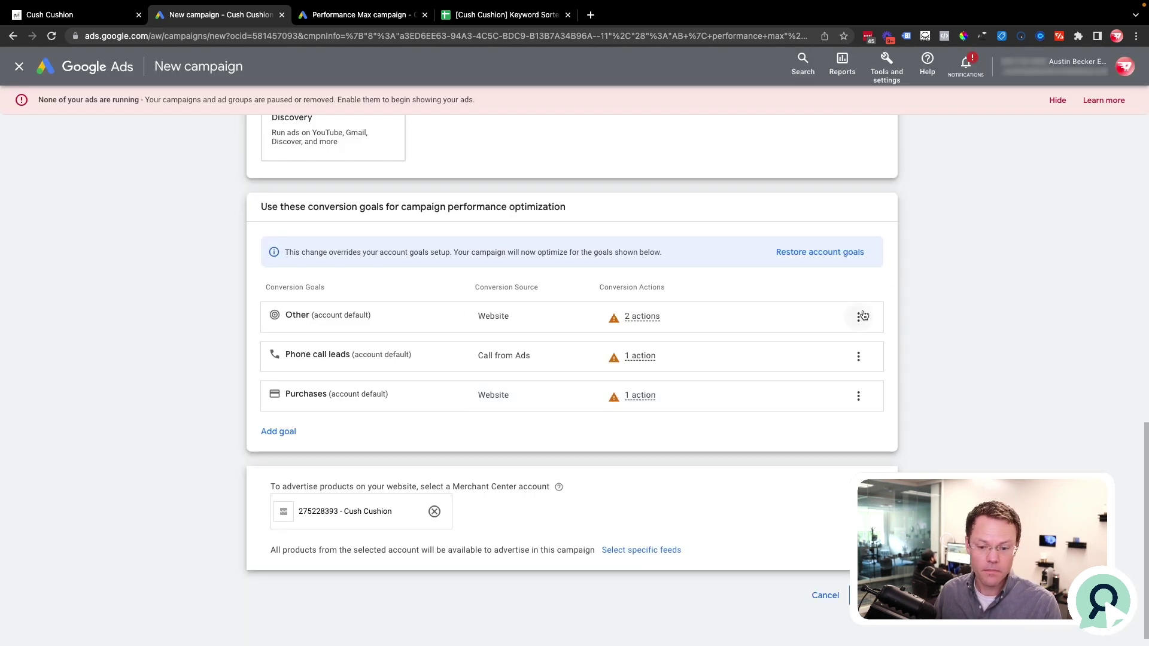
{"action": "left_click", "coordinate": [861, 316]}
{"action": "left_click", "coordinate": [897, 327]}
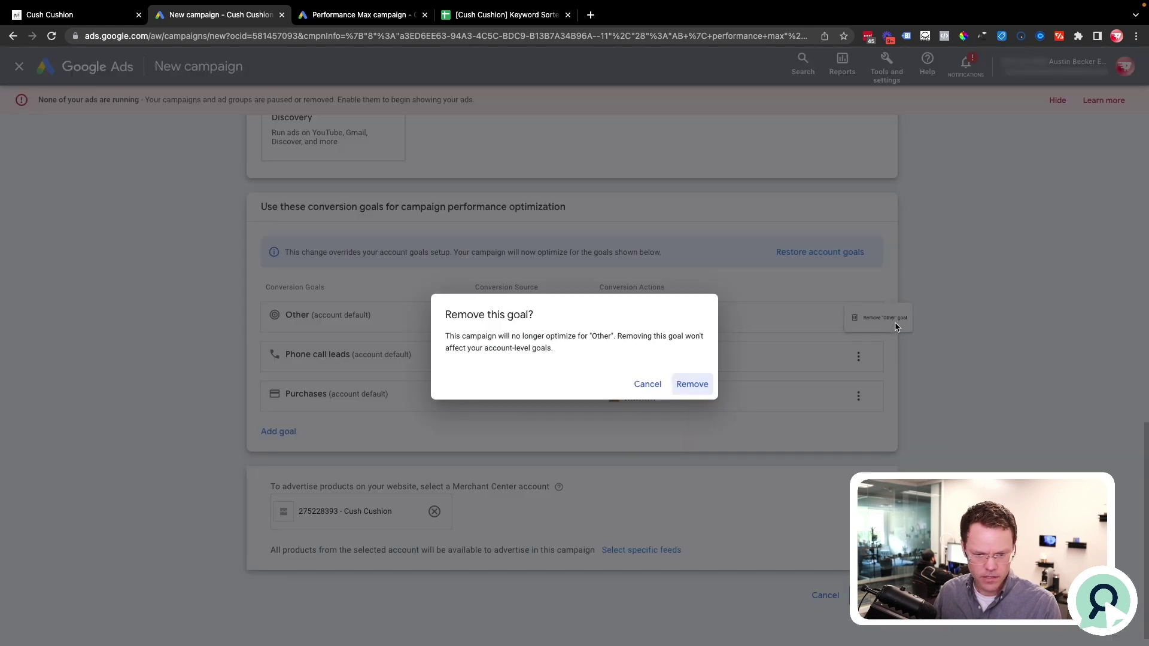
{"action": "left_click", "coordinate": [692, 389]}
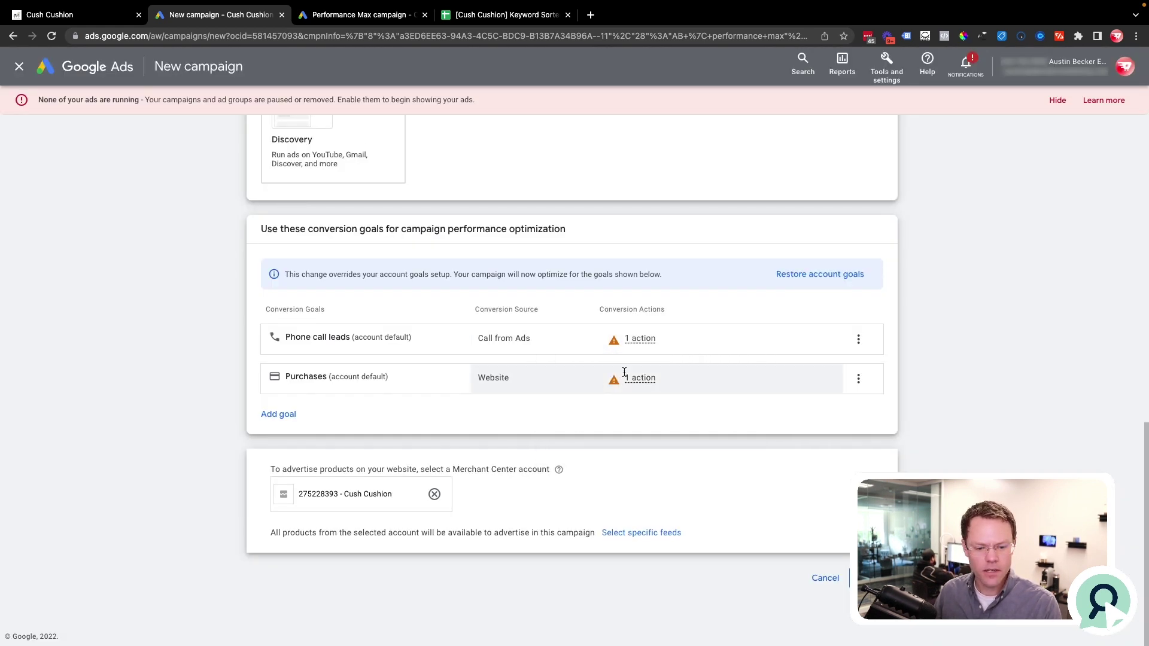
Step: Name the campaign 'AB | performance max' and continue with a fresh campaign instead of the draft
{"action": "mouse_move", "coordinate": [613, 382]}
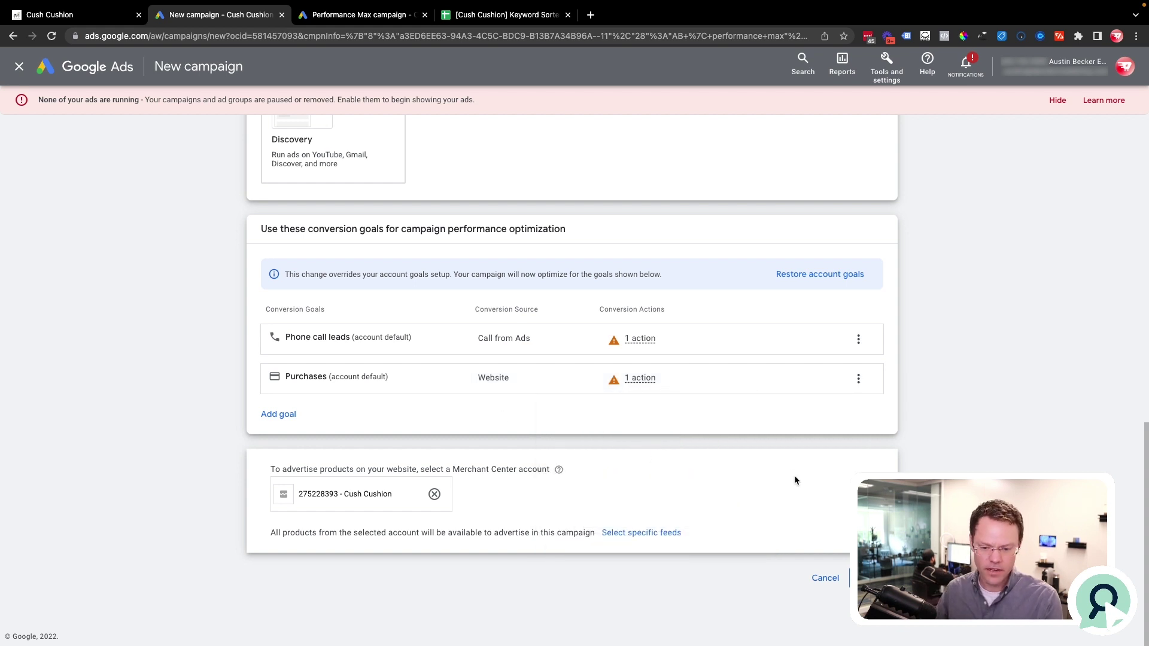
{"action": "left_click_drag", "start_coordinate": [378, 499], "coordinate": [300, 497]}
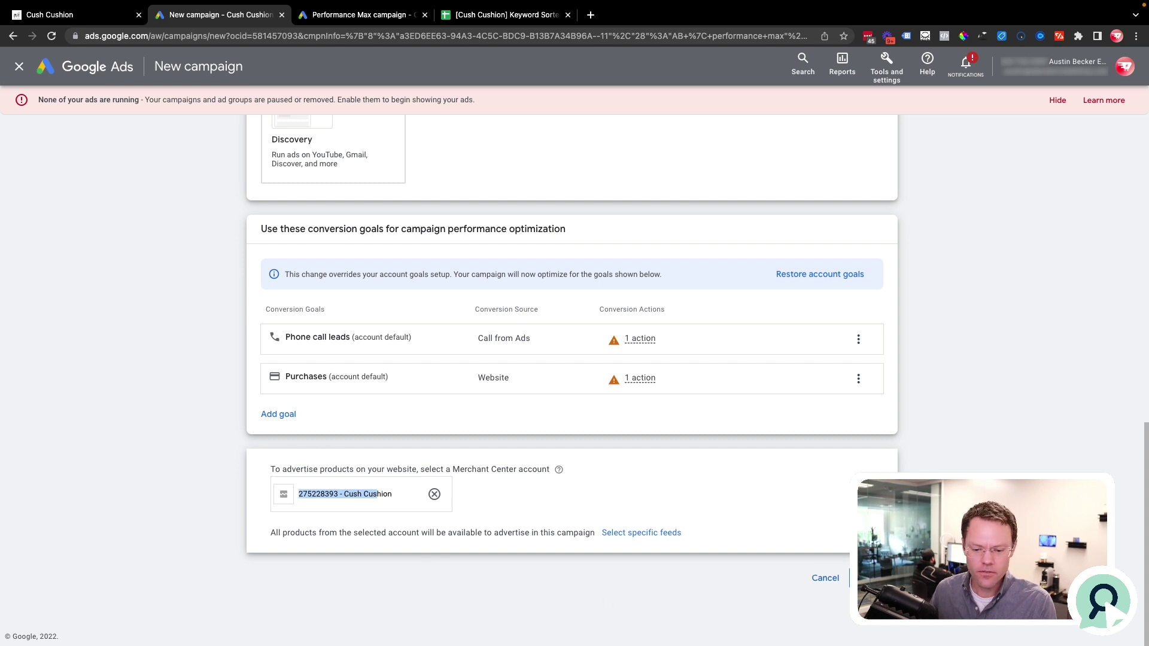
{"action": "scroll", "coordinate": [749, 573], "scroll_direction": "down", "scroll_amount": 3}
{"action": "triple_click", "coordinate": [395, 503]}
{"action": "type", "text": "A"}
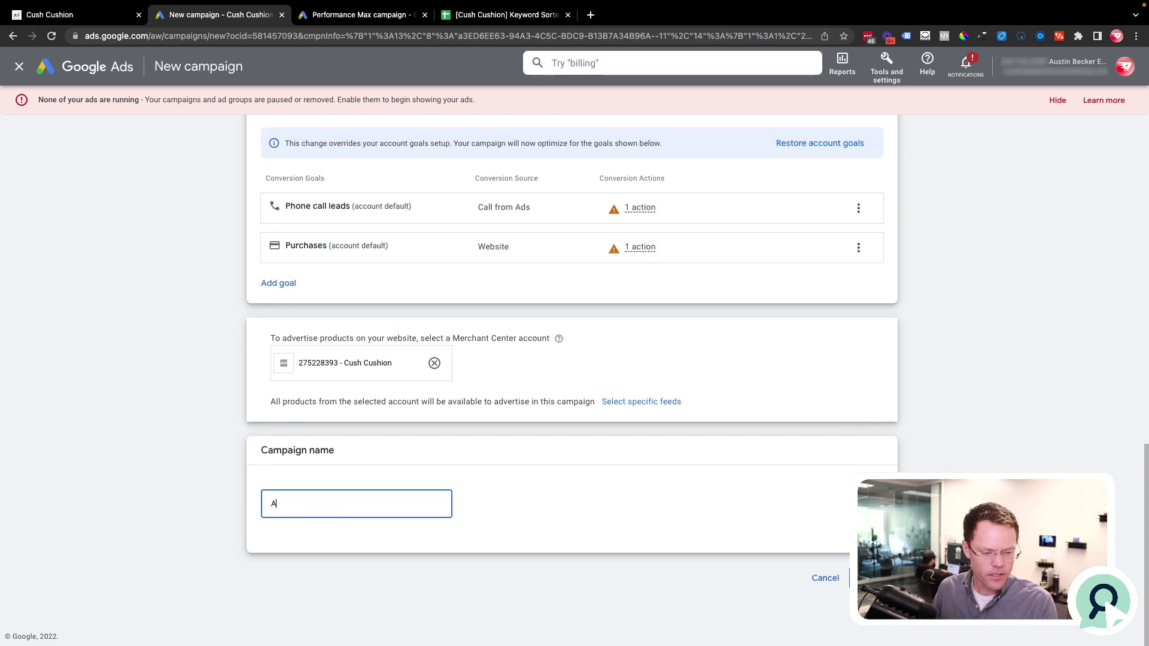
{"action": "type", "text": "B | performance max 2"}
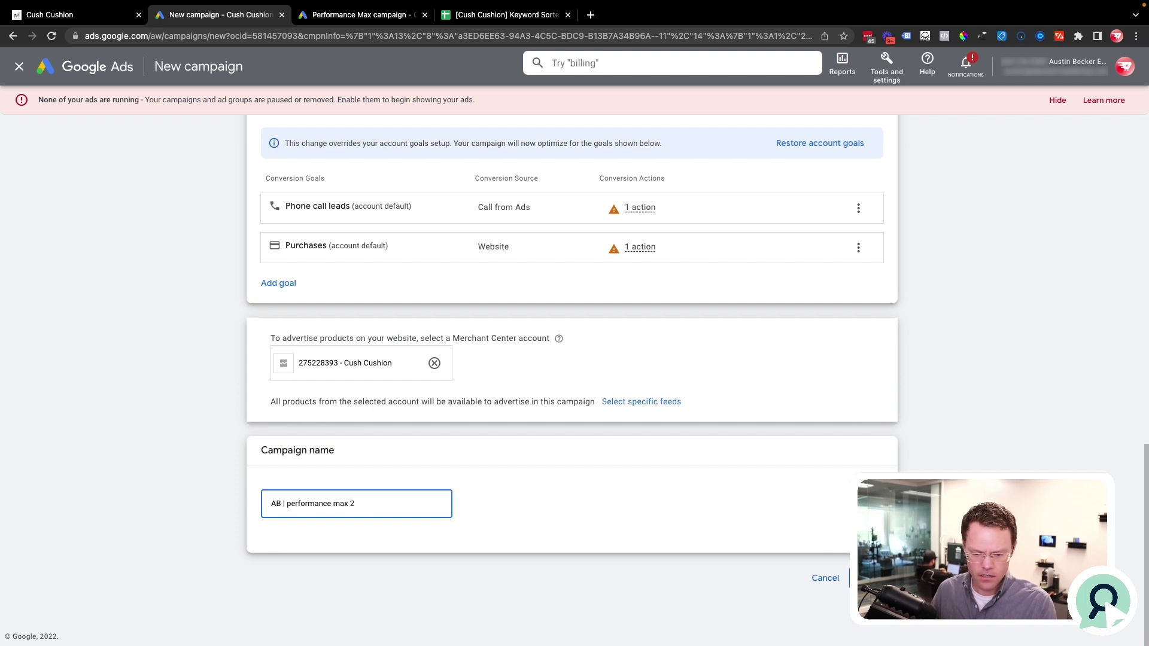
{"action": "left_click", "coordinate": [870, 578]}
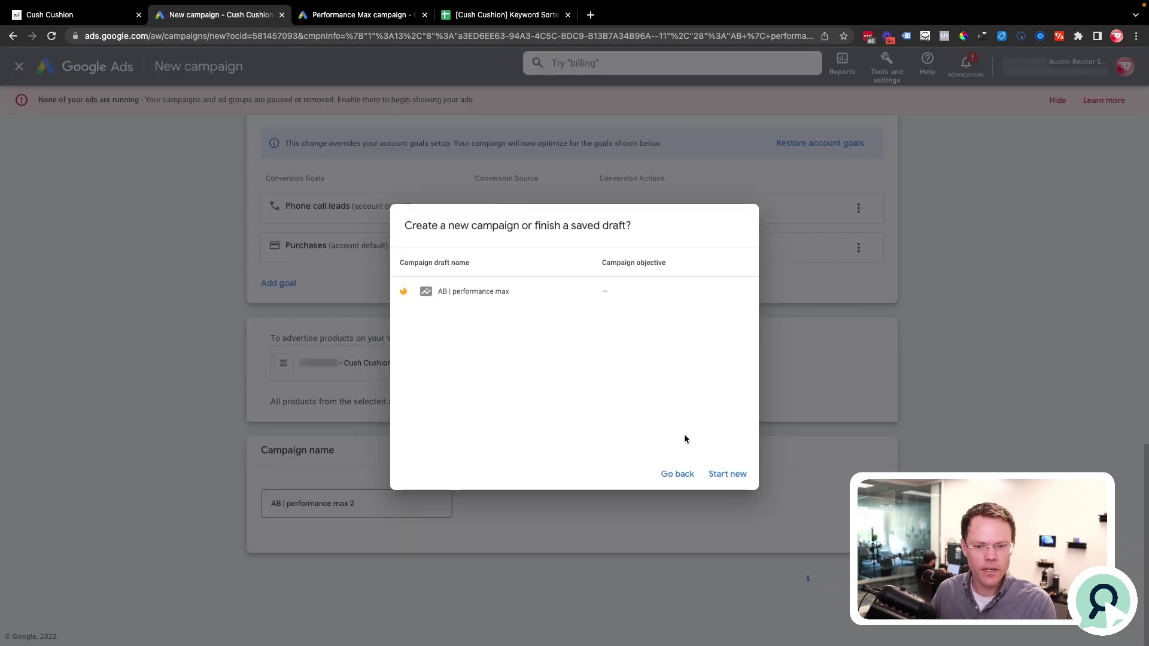
{"action": "left_click", "coordinate": [728, 476]}
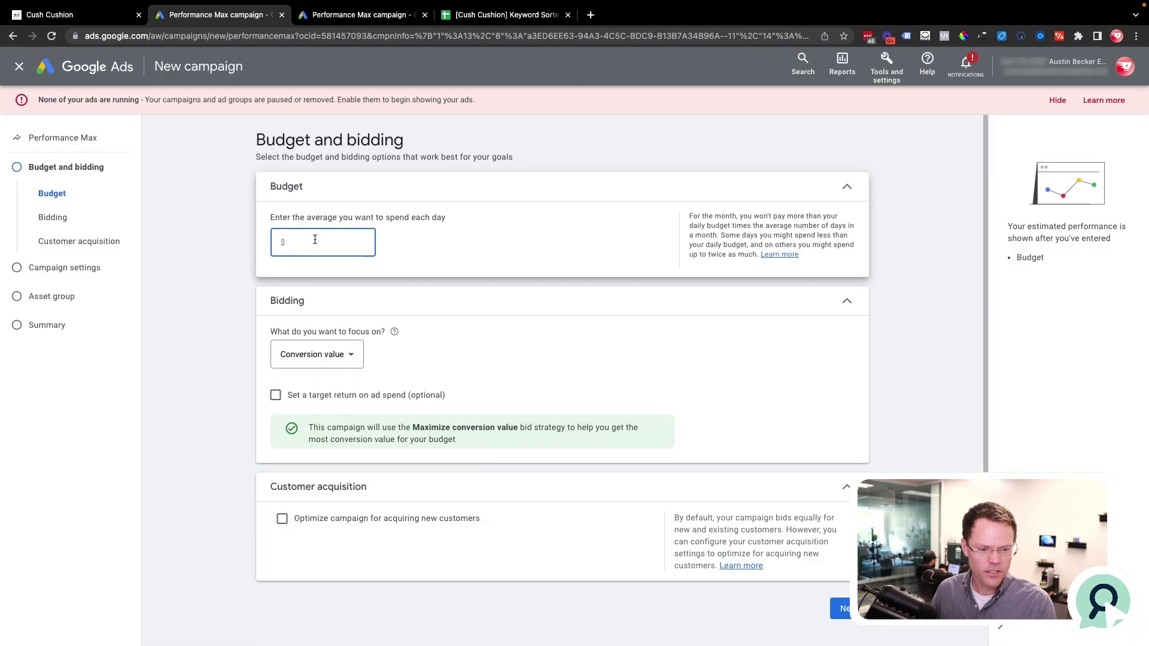
Step: Set a $15 daily budget with Conversion value focus, trying then dropping a 100 Target ROAS
{"action": "type", "text": "15"}
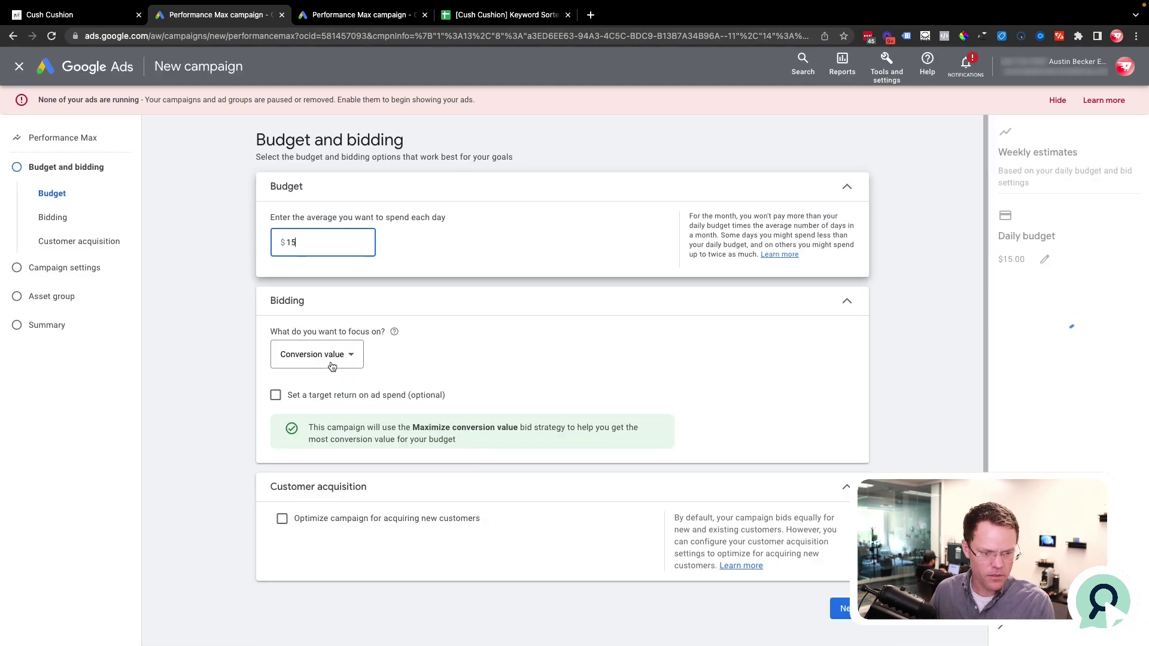
{"action": "left_click", "coordinate": [313, 358]}
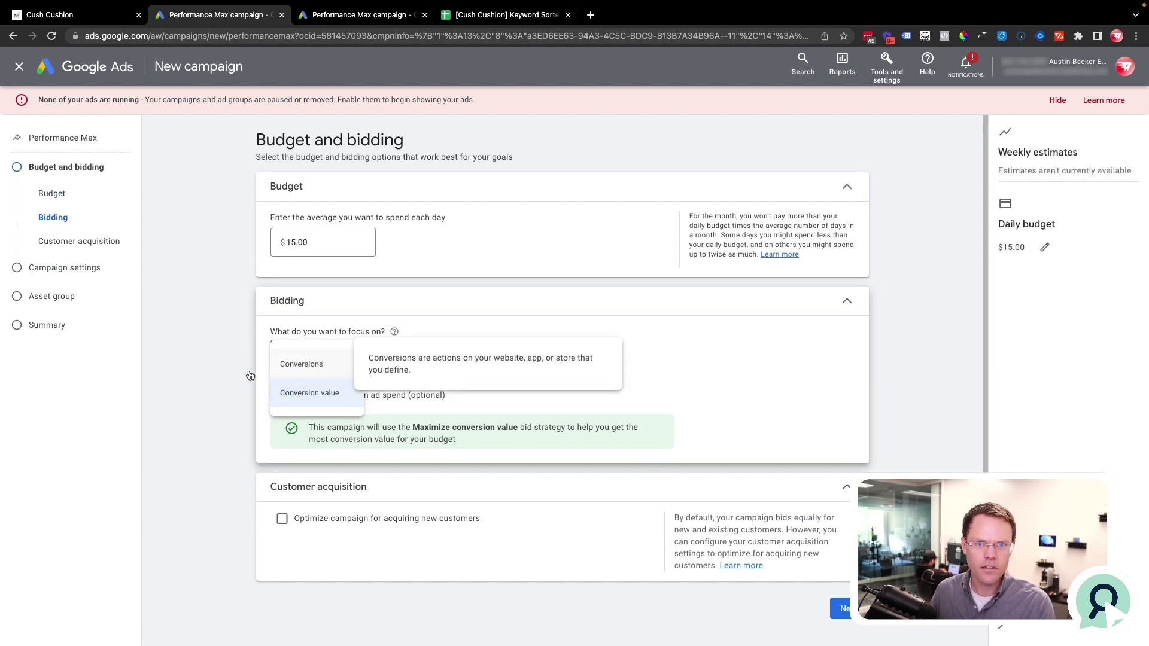
{"action": "left_click", "coordinate": [223, 375]}
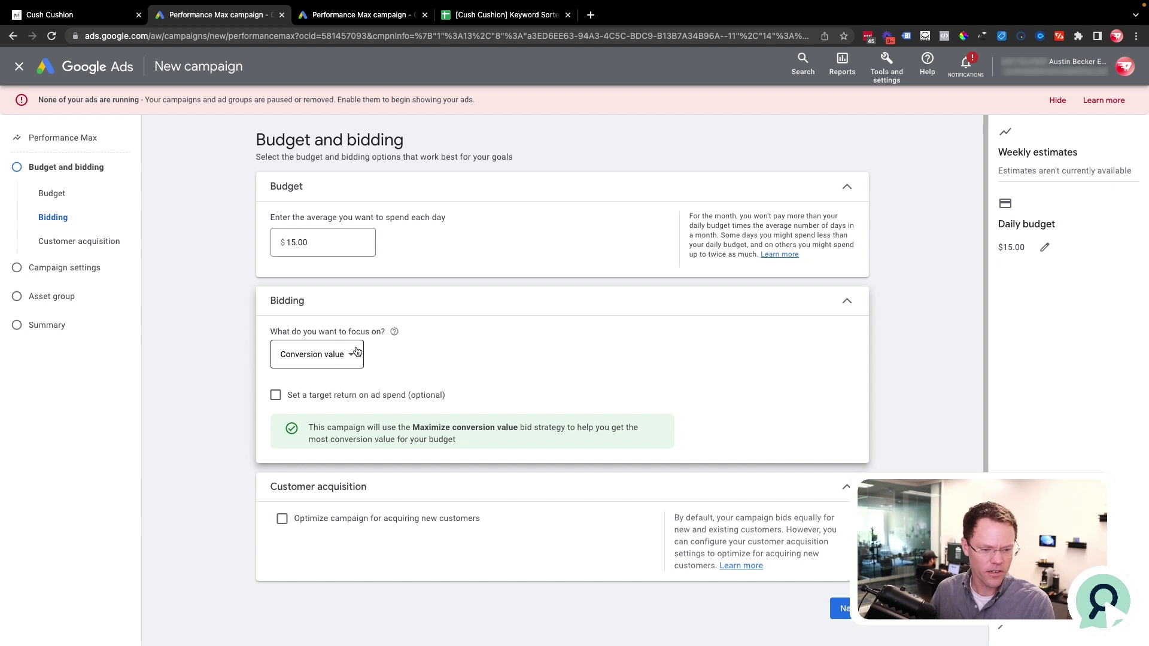
{"action": "left_click", "coordinate": [276, 396]}
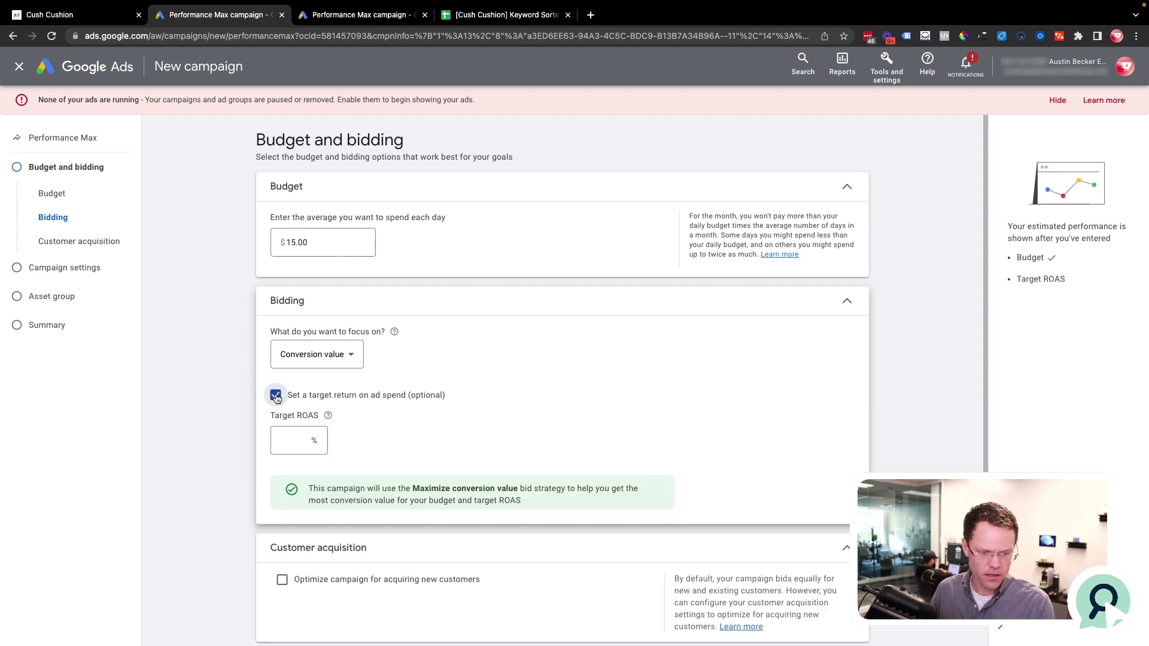
{"action": "left_click", "coordinate": [300, 442]}
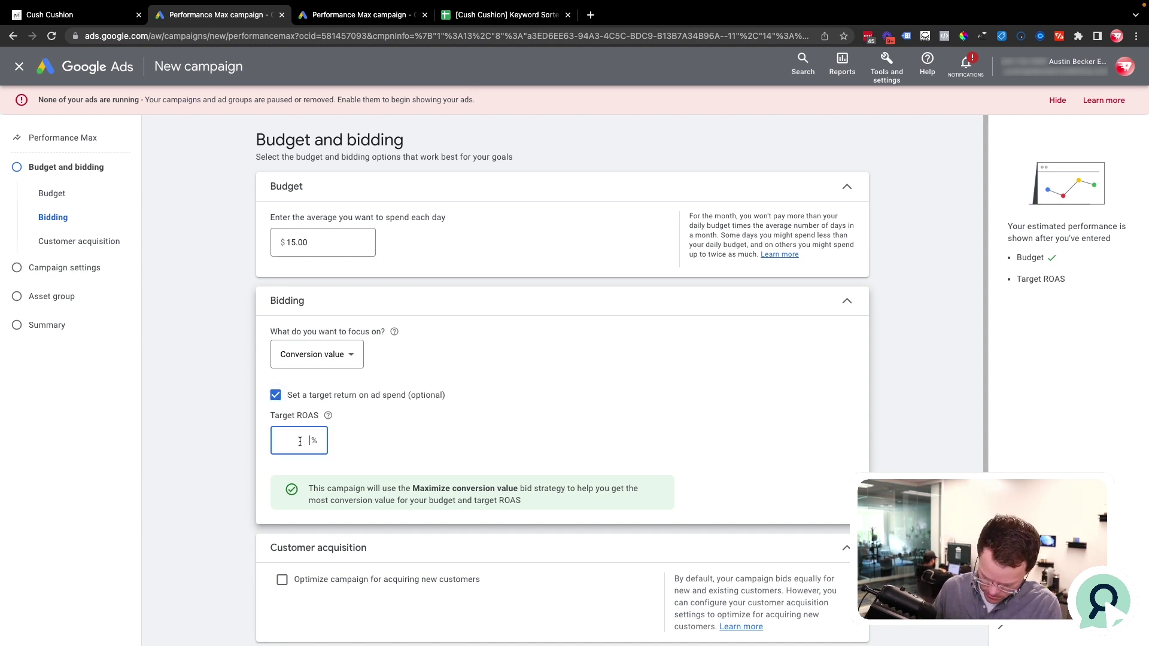
{"action": "type", "text": "10"}
{"action": "key", "text": "BackSpace"}
{"action": "key", "text": "BackSpace"}
{"action": "key", "text": "BackSpace"}
{"action": "key", "text": "BackSpace"}
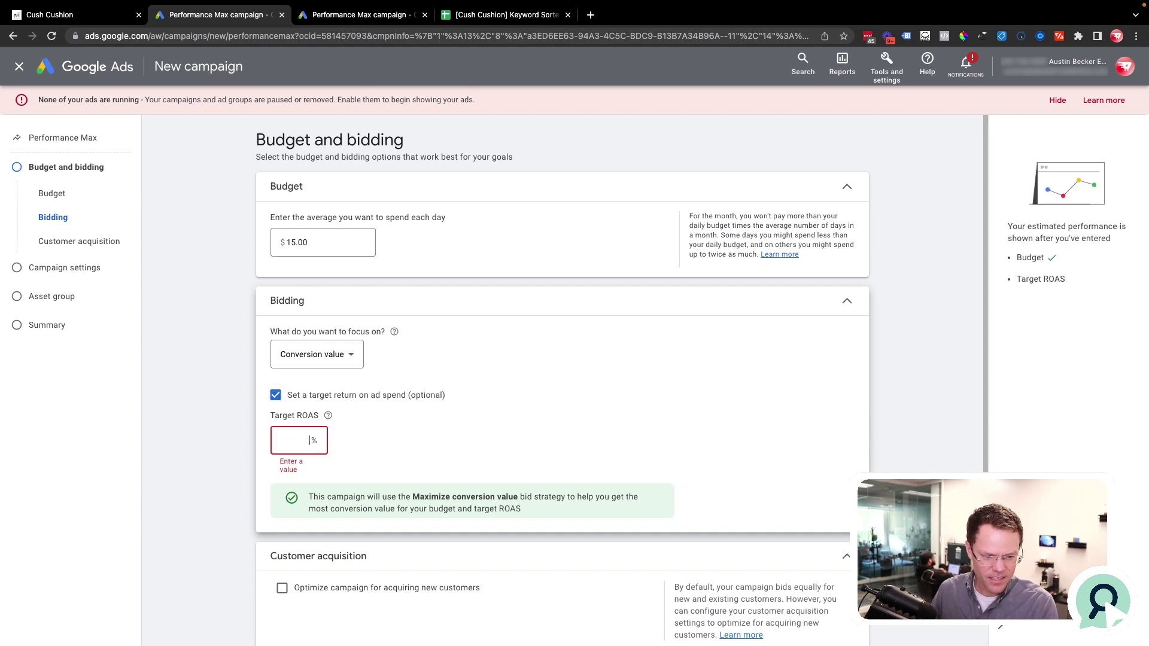
{"action": "type", "text": "100"}
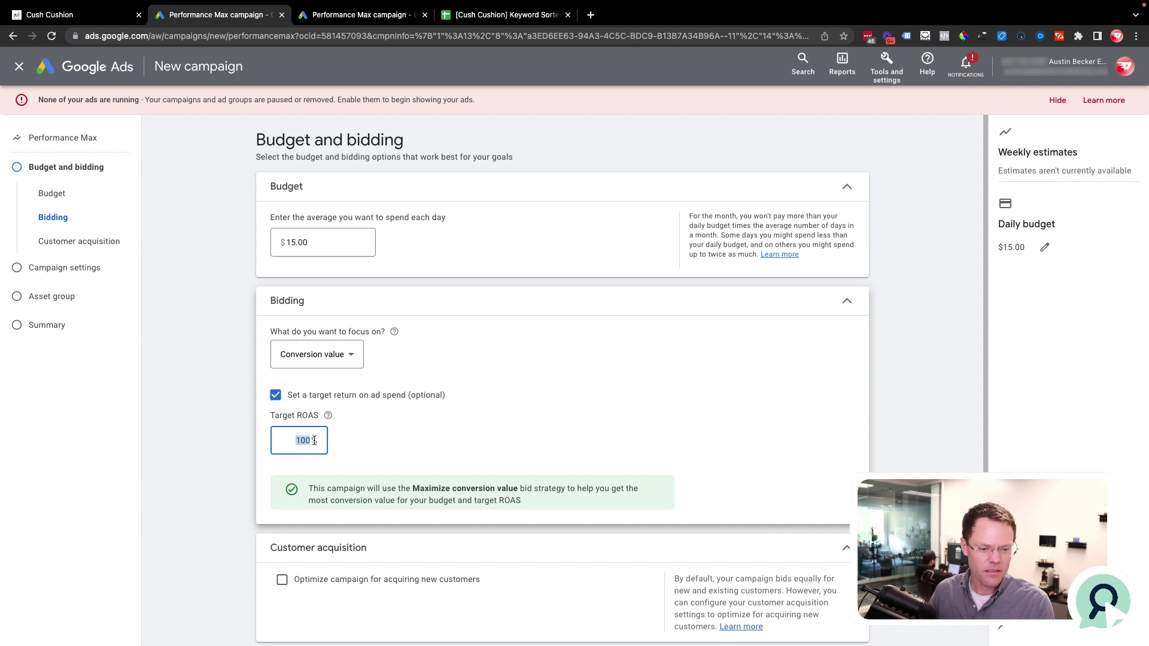
{"action": "left_click", "coordinate": [275, 395]}
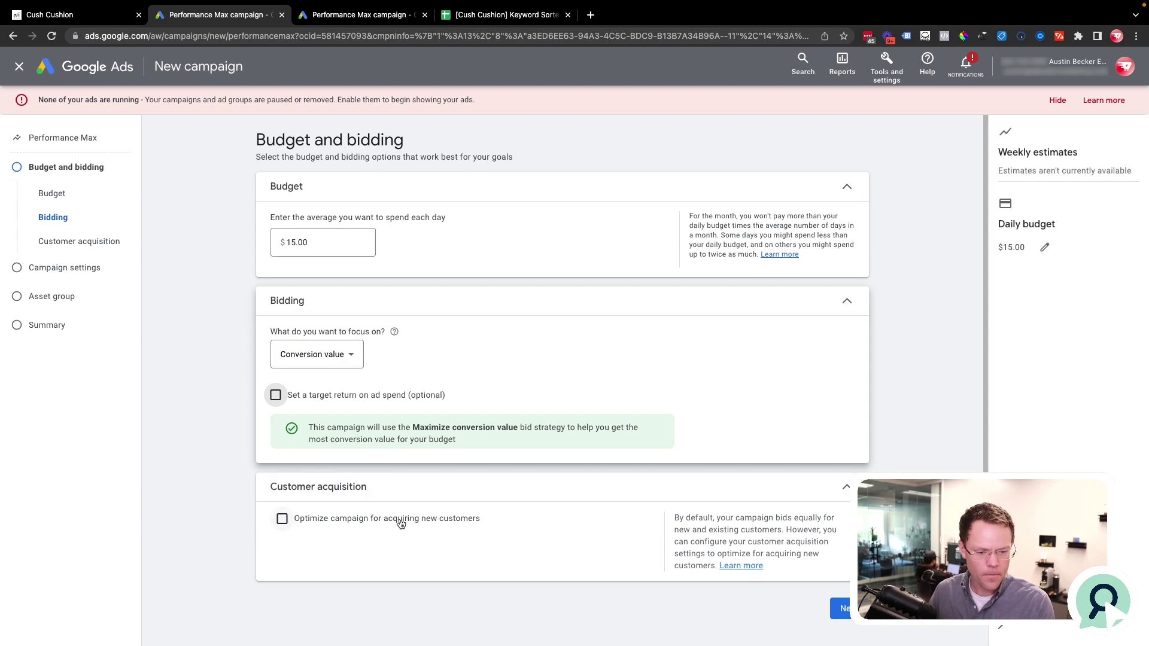
Step: Leave Optimize for new customers off after briefly checking it
{"action": "left_click", "coordinate": [282, 519]}
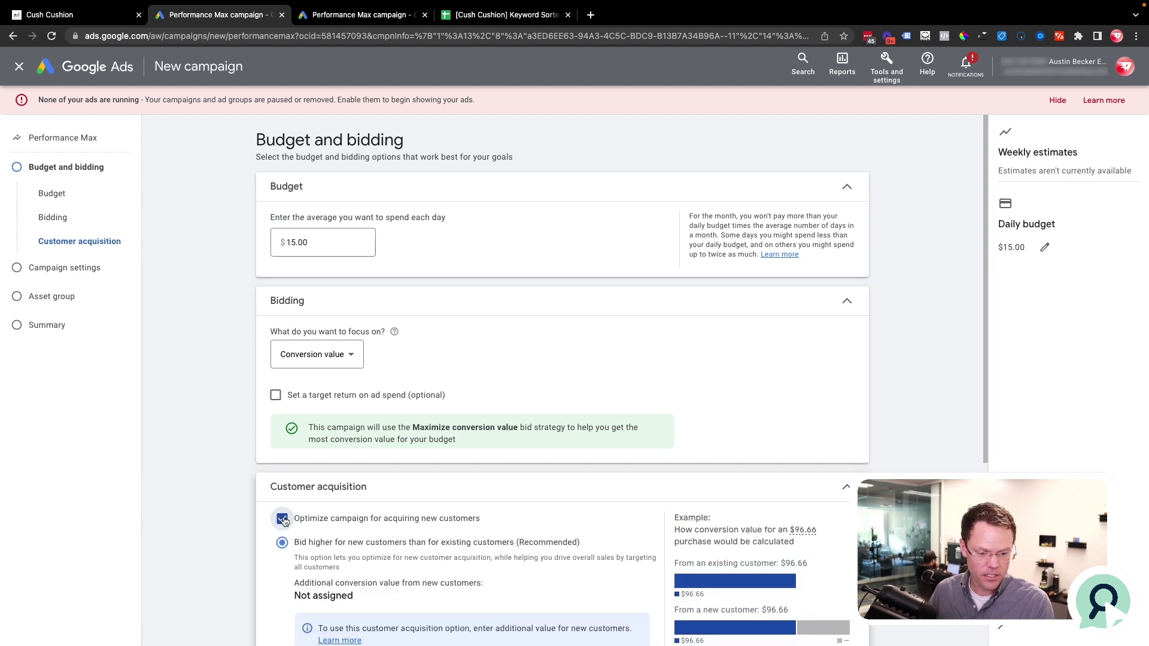
{"action": "scroll", "coordinate": [297, 520], "scroll_direction": "down", "scroll_amount": 2}
{"action": "scroll", "coordinate": [297, 521], "scroll_direction": "down", "scroll_amount": 1}
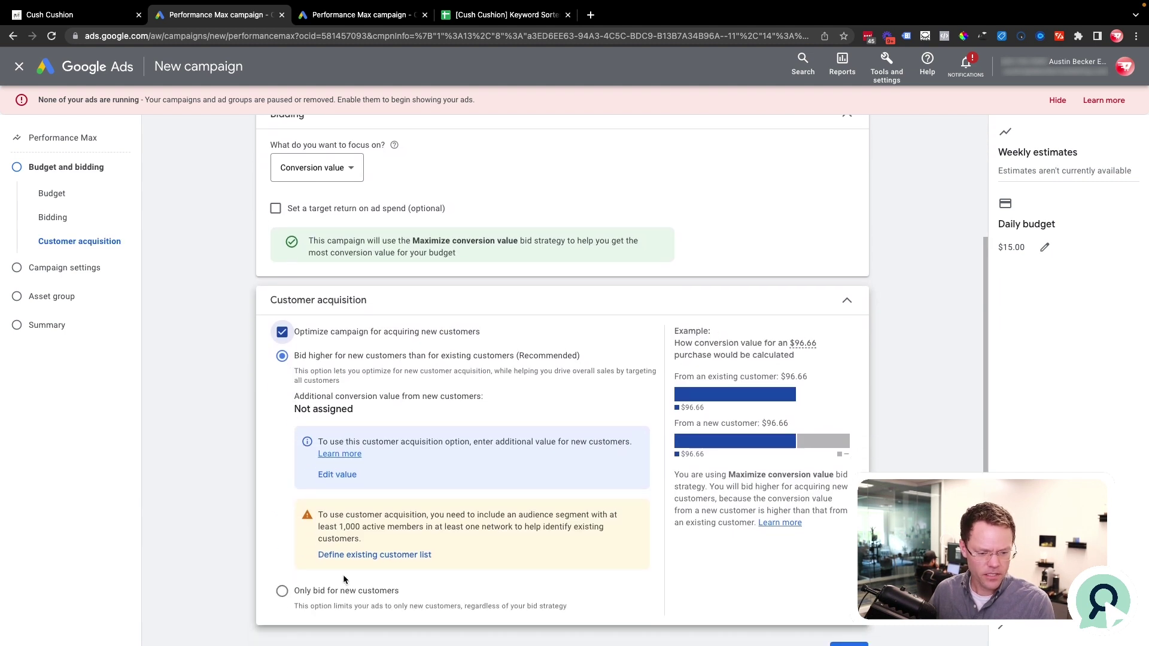
{"action": "left_click", "coordinate": [282, 332]}
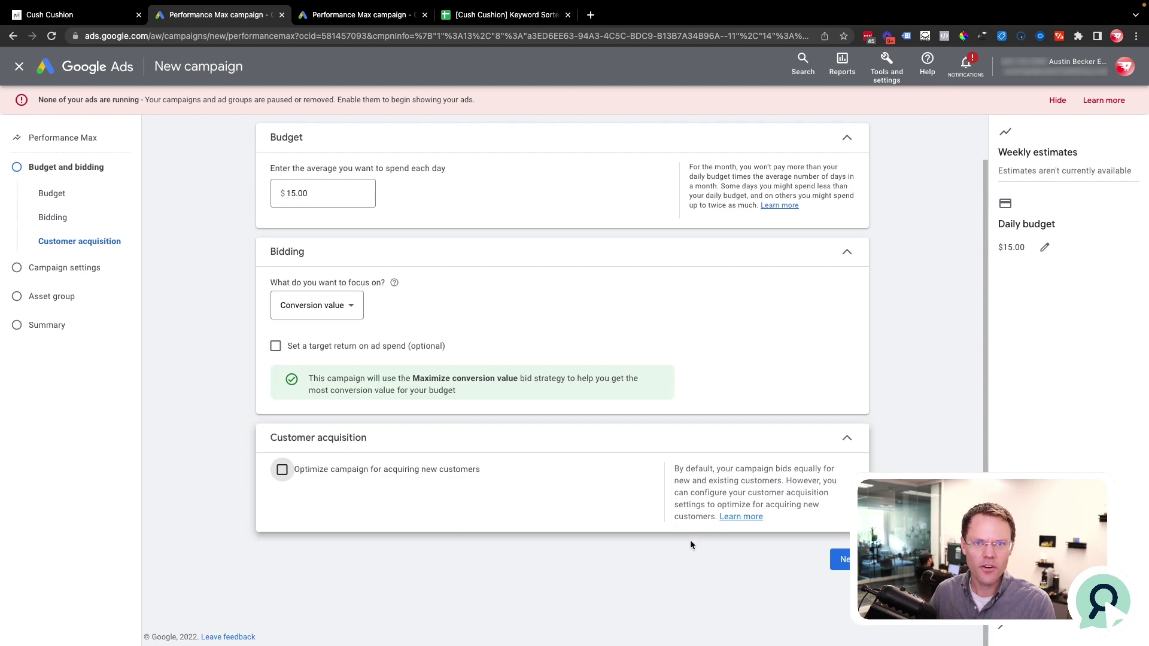
Step: Target only the United States and remove English from the languages
{"action": "left_click", "coordinate": [844, 560]}
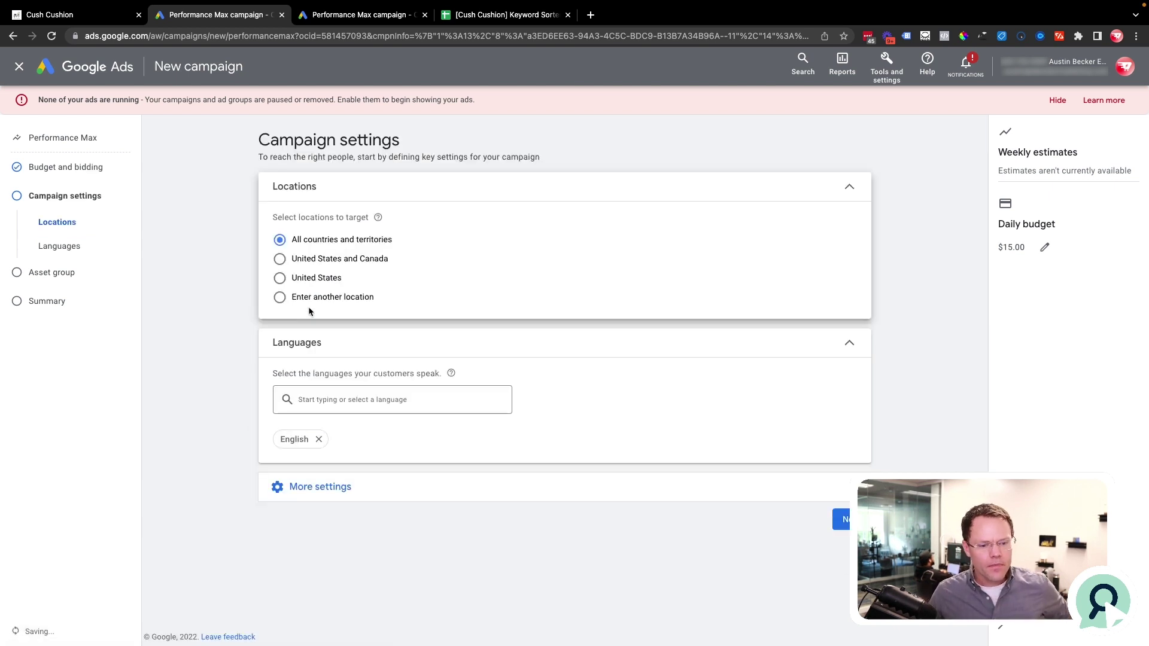
{"action": "left_click", "coordinate": [300, 279]}
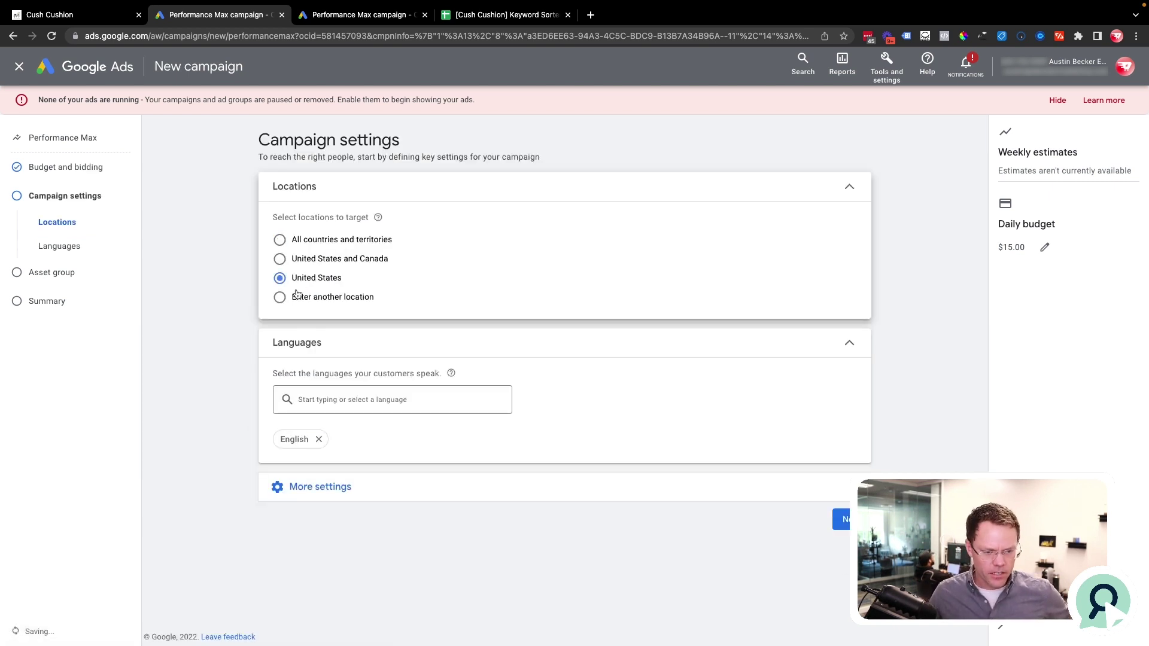
{"action": "left_click", "coordinate": [316, 439]}
{"action": "left_click", "coordinate": [331, 399]}
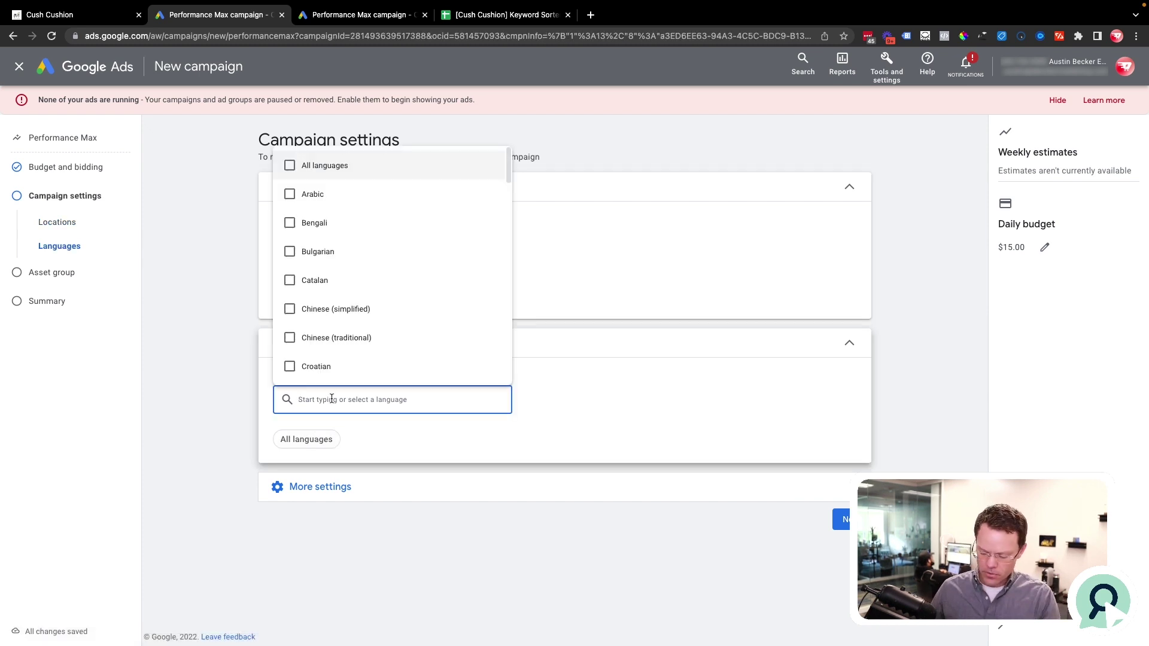
{"action": "left_click", "coordinate": [193, 411]}
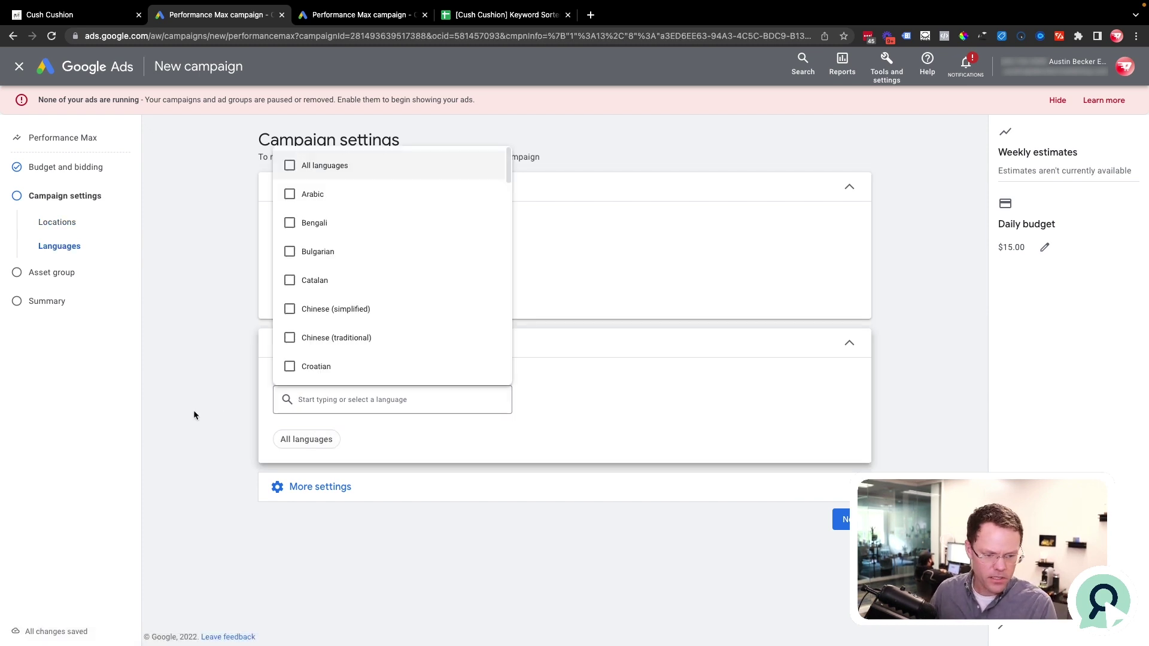
Step: Try adding Arabic and English, then remove both so All languages is targeted
{"action": "left_click", "coordinate": [305, 400]}
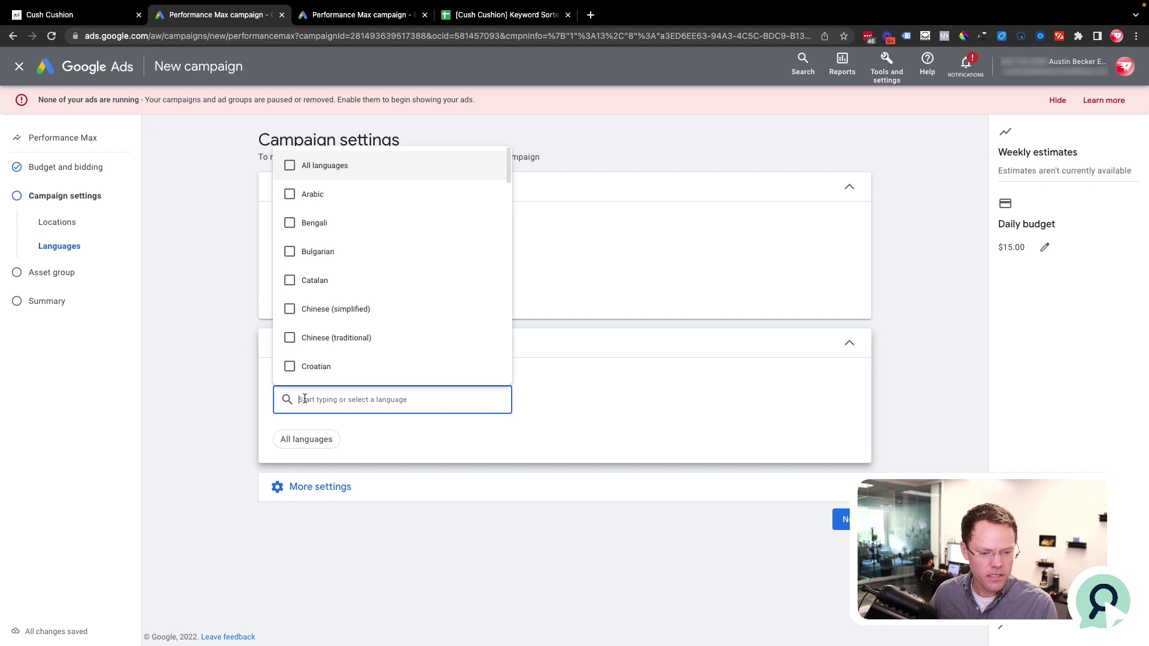
{"action": "left_click", "coordinate": [290, 195]}
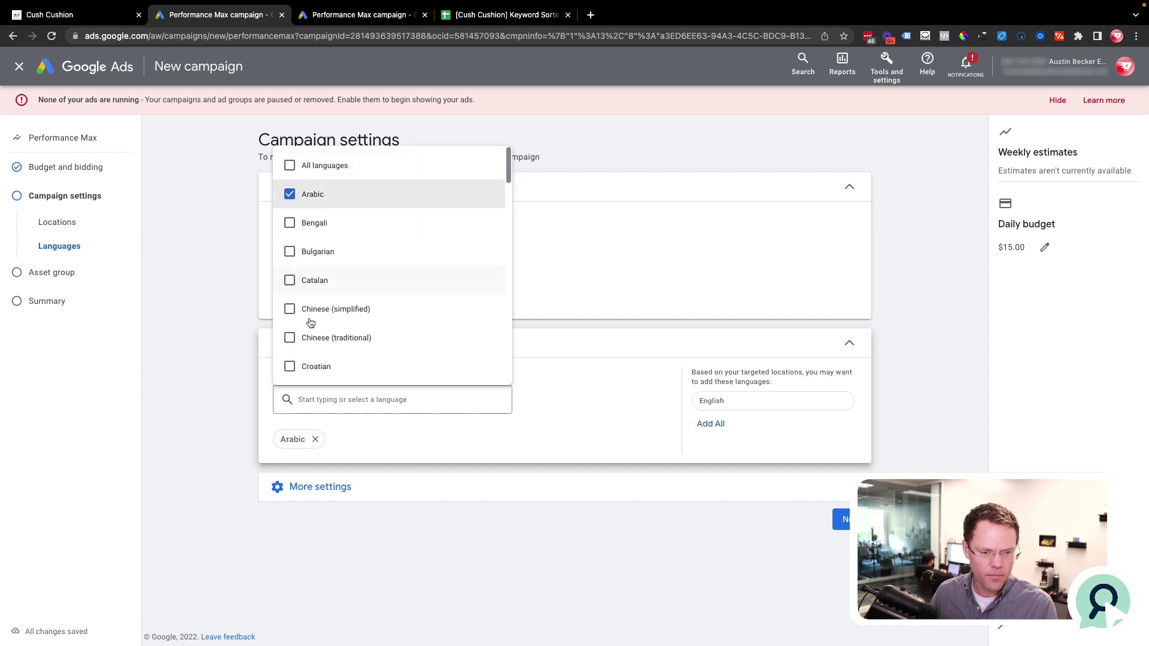
{"action": "left_click", "coordinate": [189, 468]}
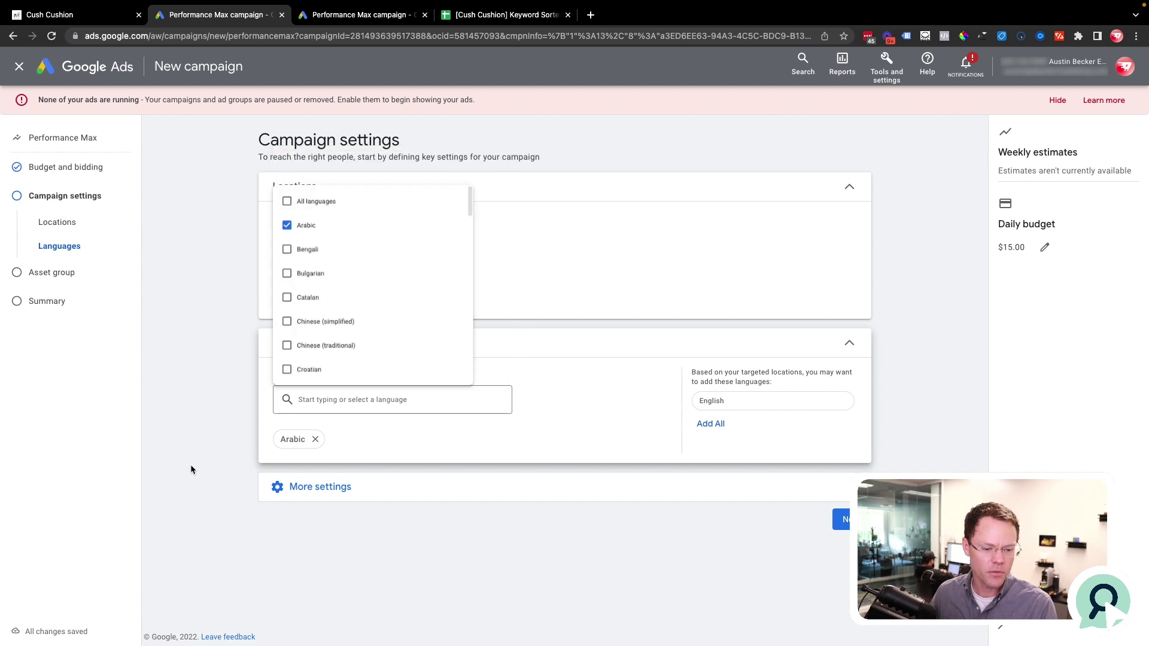
{"action": "left_click", "coordinate": [316, 440]}
{"action": "left_click", "coordinate": [343, 407]}
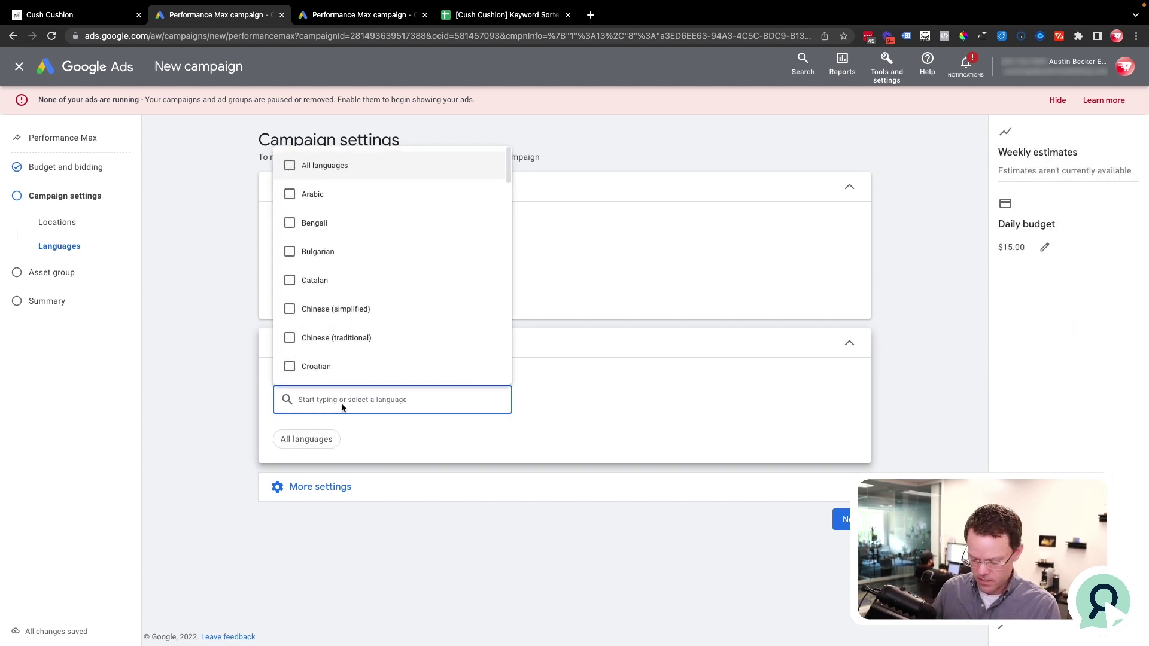
{"action": "type", "text": "engli"}
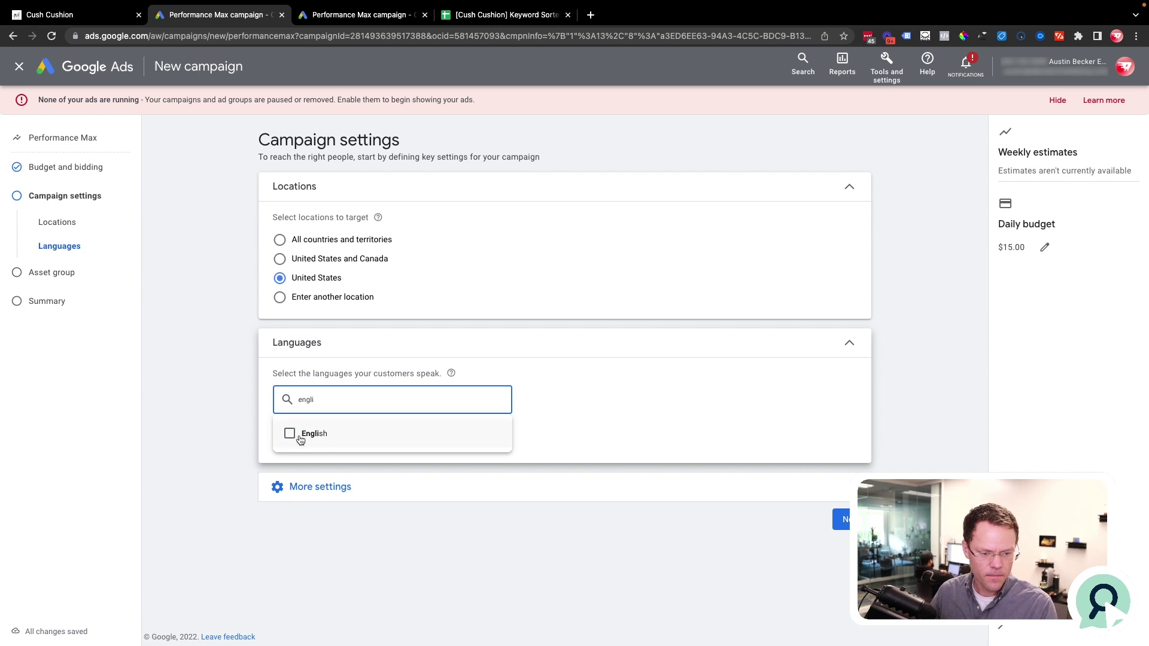
{"action": "left_click", "coordinate": [287, 433]}
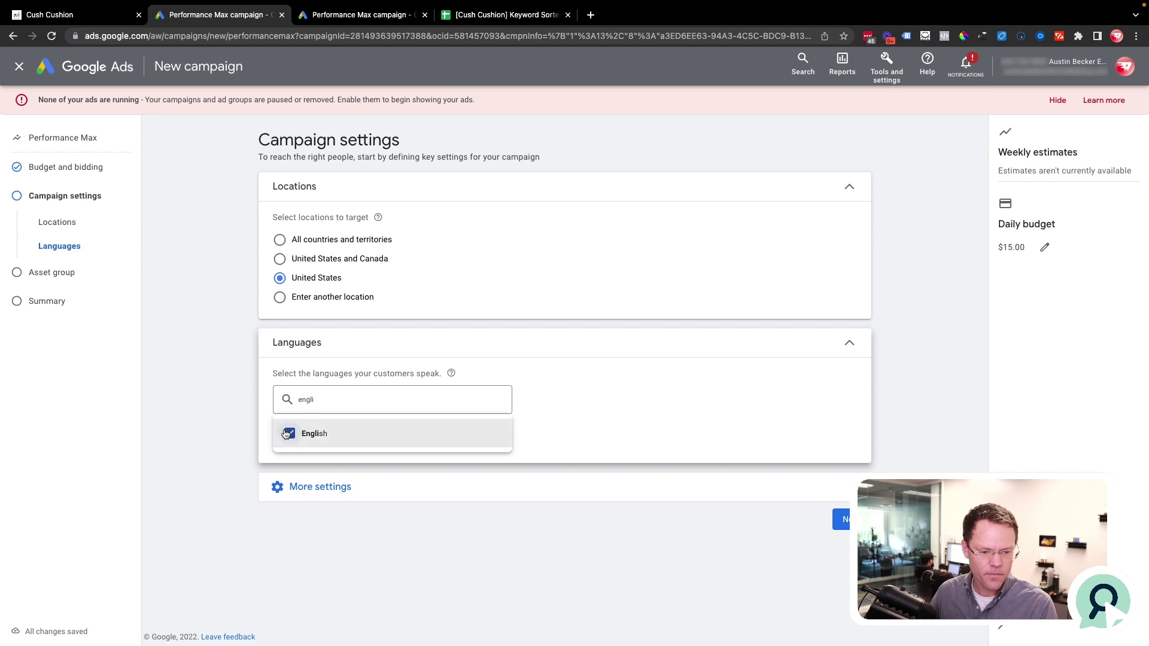
{"action": "left_click", "coordinate": [214, 451]}
{"action": "left_click", "coordinate": [318, 441]}
Step: Set Final URL expansion to Off under More settings
{"action": "left_click", "coordinate": [327, 494]}
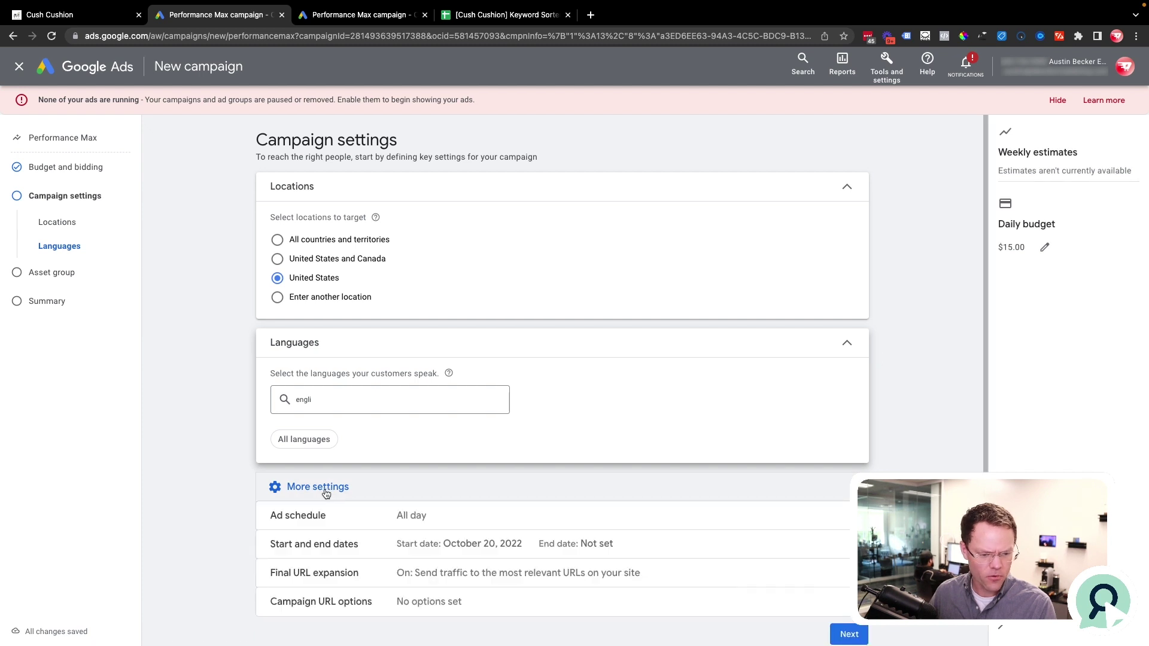
{"action": "scroll", "coordinate": [326, 478], "scroll_direction": "down", "scroll_amount": 2}
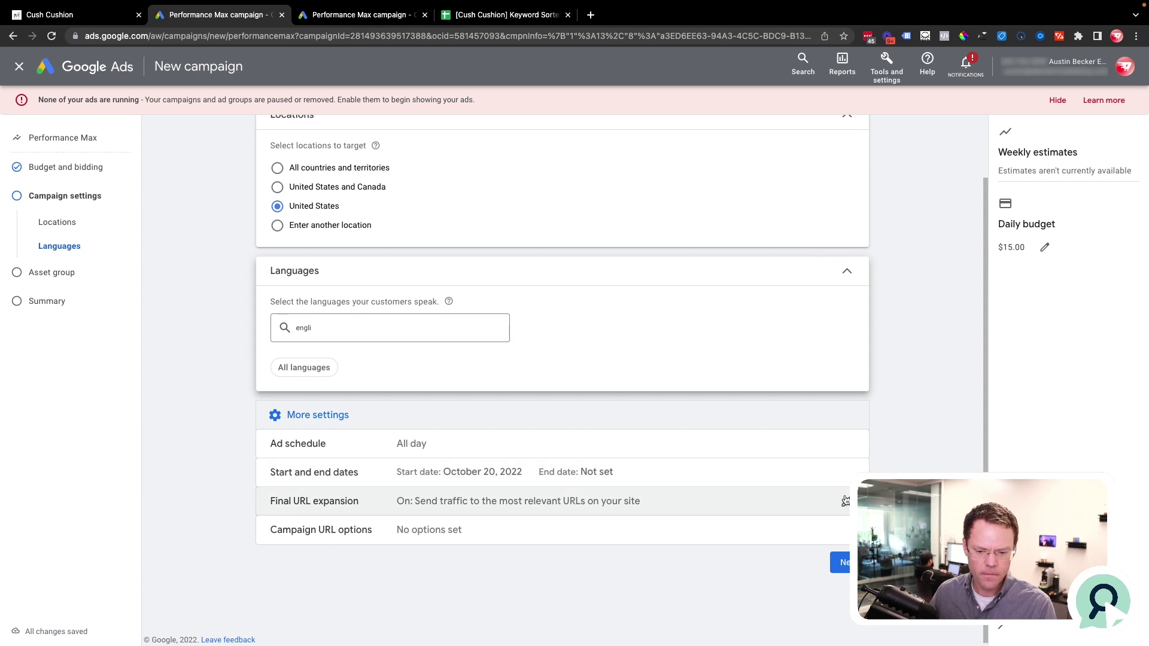
{"action": "left_click", "coordinate": [845, 502]}
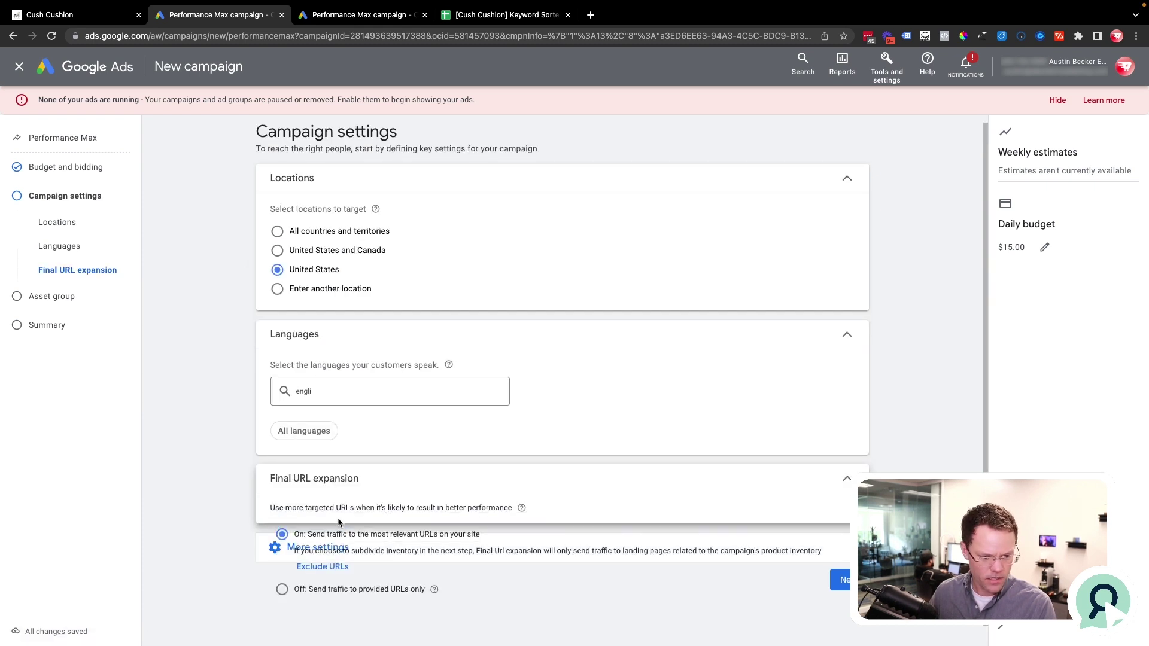
{"action": "left_click", "coordinate": [282, 590]}
{"action": "scroll", "coordinate": [419, 579], "scroll_direction": "down", "scroll_amount": 1}
{"action": "scroll", "coordinate": [419, 578], "scroll_direction": "down", "scroll_amount": 3}
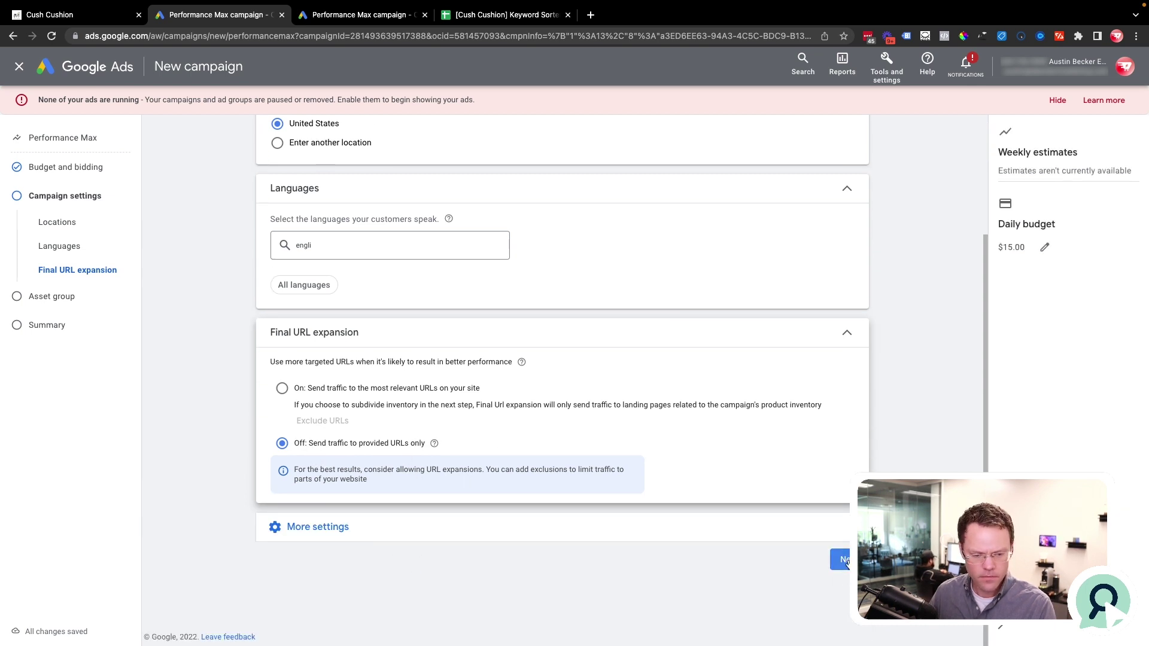
Step: Go to the asset group step and rename 'Asset Group 1' to 'All Products'
{"action": "left_click", "coordinate": [841, 559]}
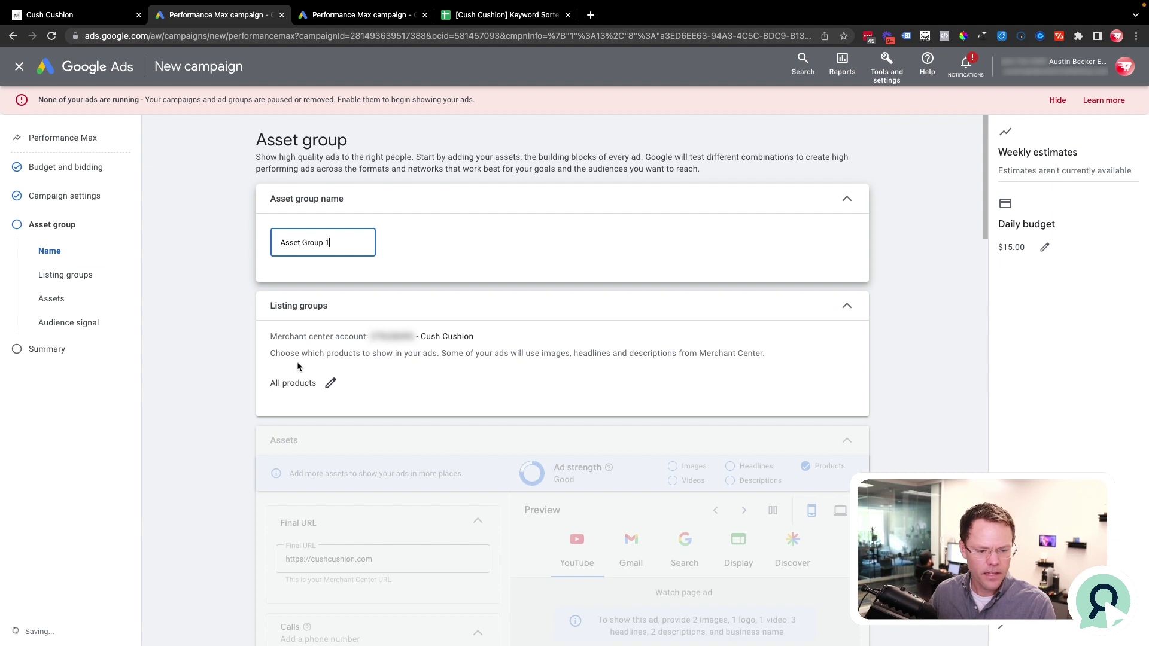
{"action": "left_click", "coordinate": [352, 231]}
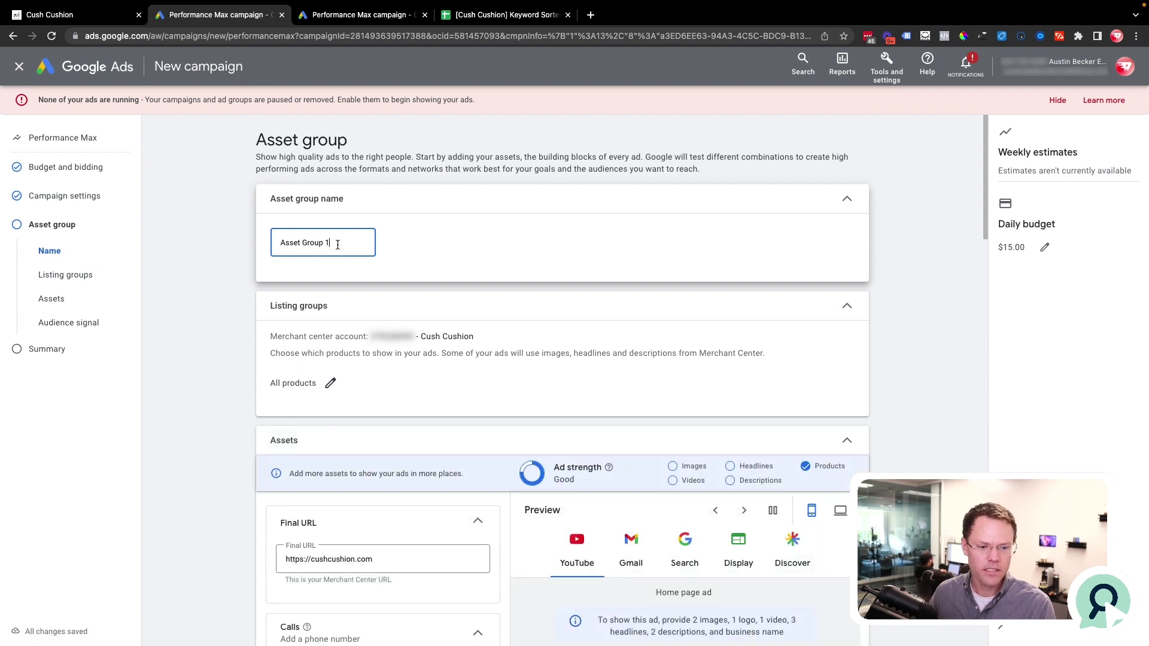
{"action": "key", "text": "super+a"}
{"action": "type", "text": "all"}
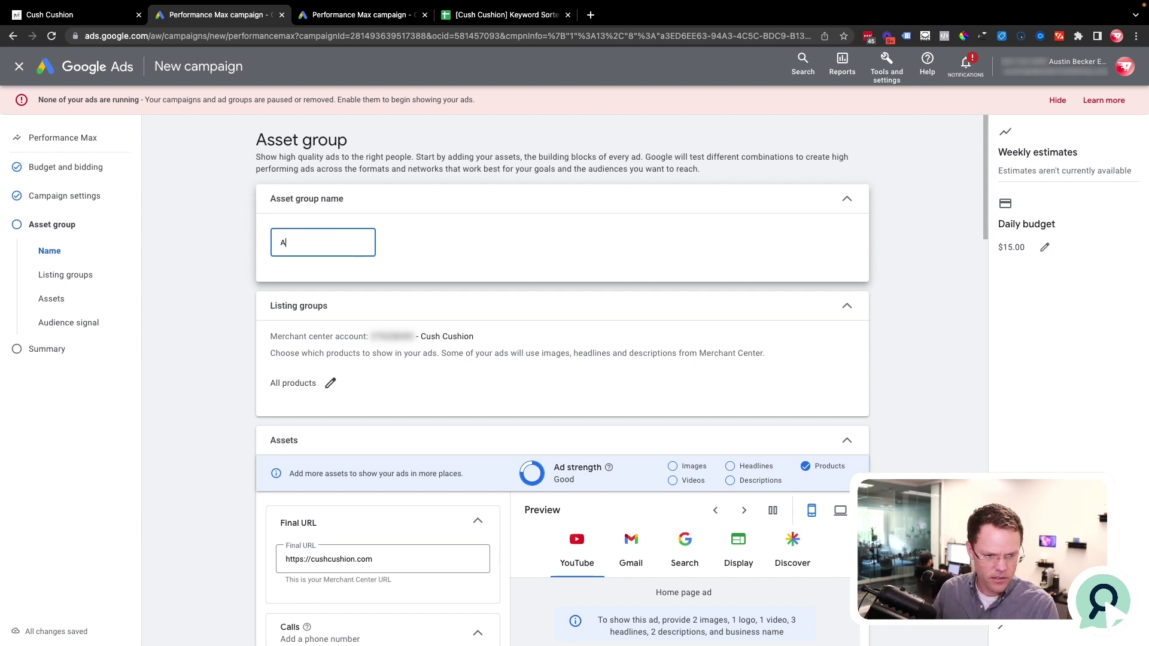
{"action": "type", "text": "ll "}
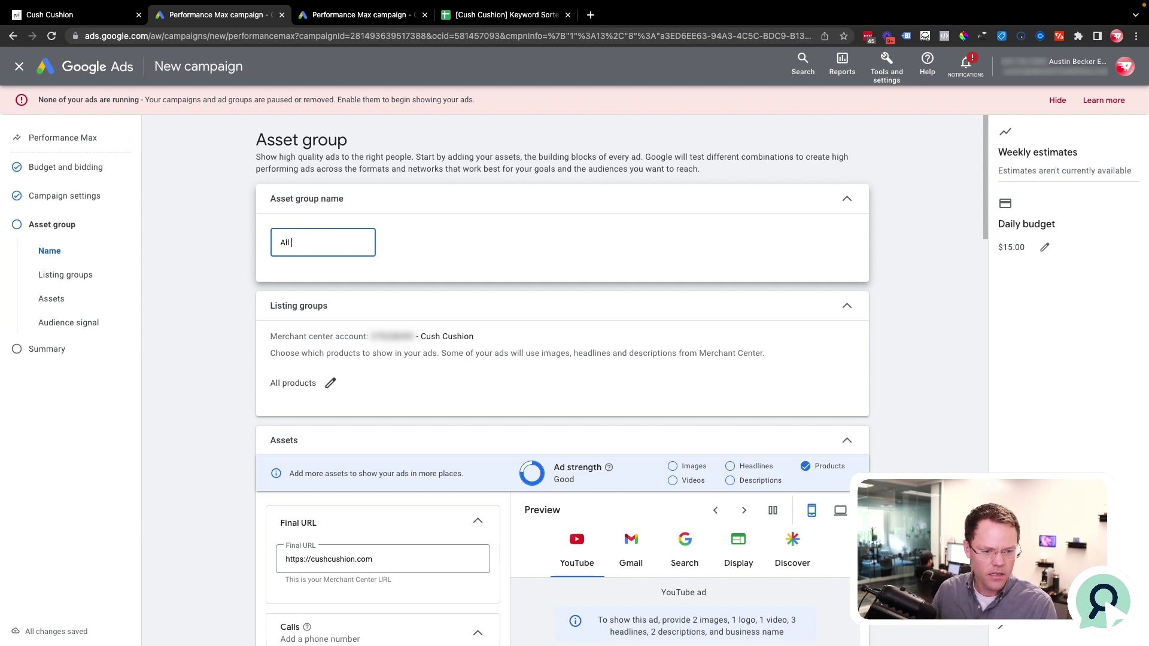
{"action": "type", "text": "Ord"}
{"action": "key", "text": "BackSpace"}
{"action": "key", "text": "BackSpace"}
{"action": "key", "text": "BackSpace"}
{"action": "type", "text": "P"}
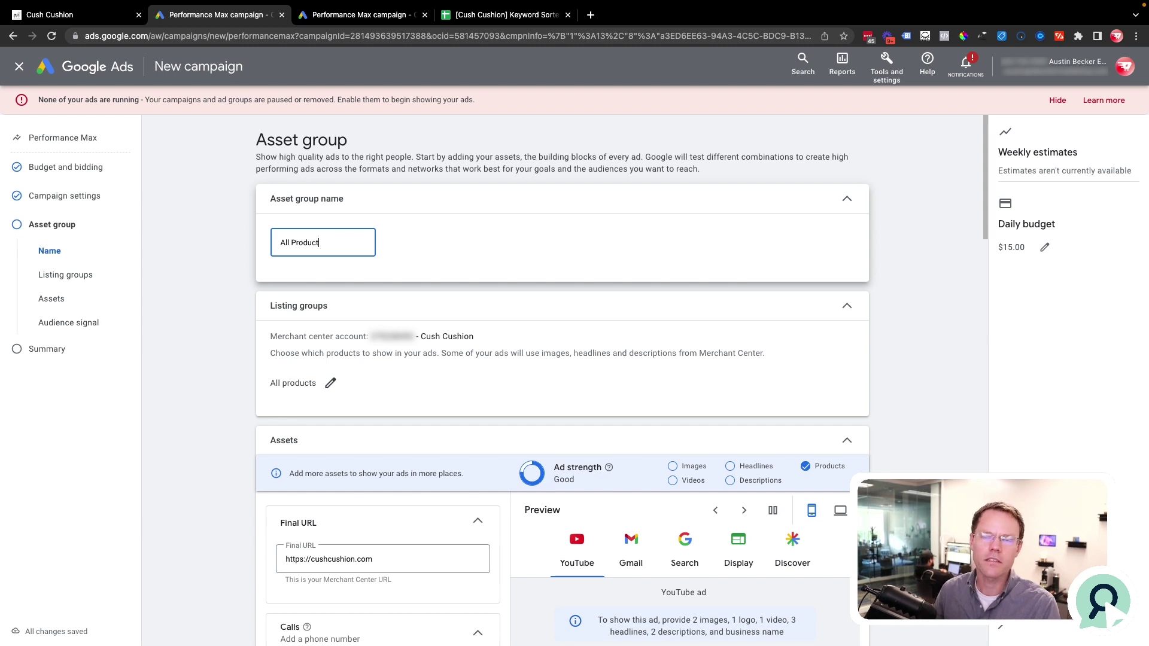
{"action": "type", "text": "roducts"}
Step: Set listing groups to a selection by Item ID, ticking four Tolix Style Square cushions
{"action": "left_click", "coordinate": [220, 296]}
{"action": "left_click", "coordinate": [331, 384]}
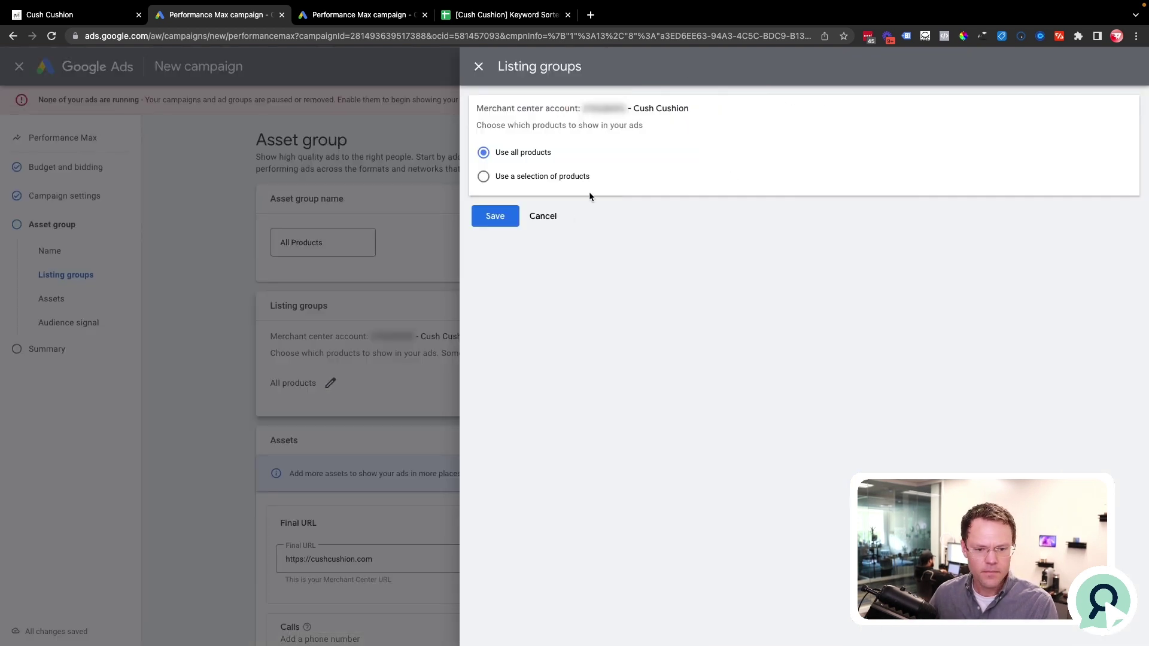
{"action": "left_click", "coordinate": [544, 178]}
{"action": "left_click", "coordinate": [610, 220]}
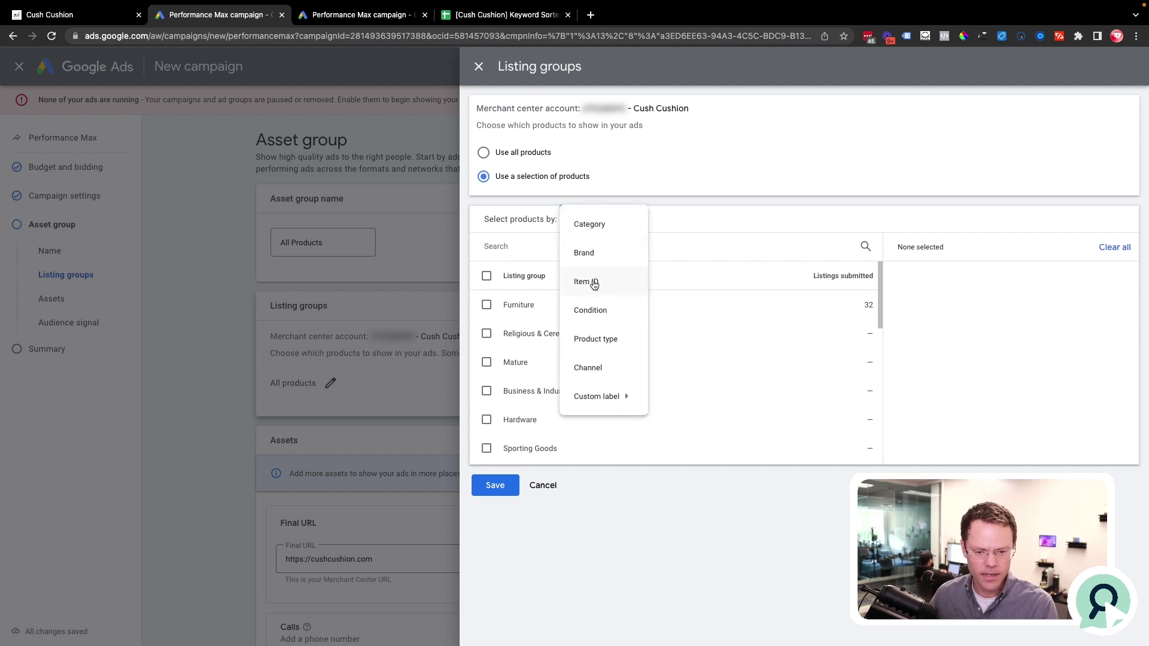
{"action": "left_click", "coordinate": [594, 285]}
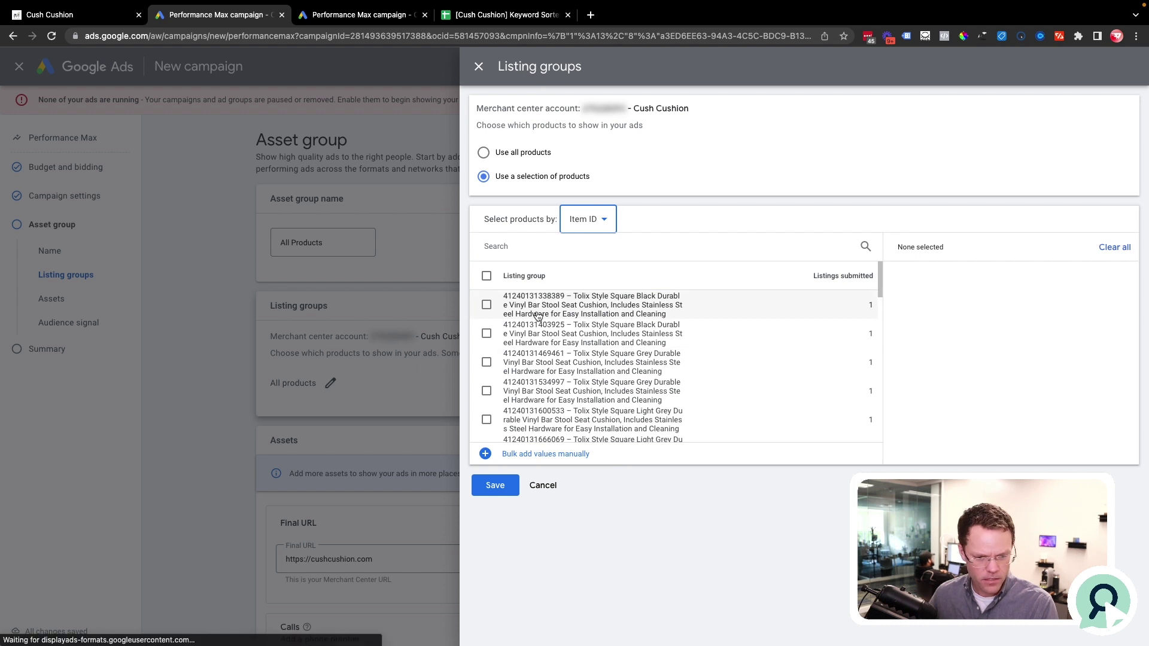
{"action": "left_click", "coordinate": [487, 304]}
{"action": "left_click", "coordinate": [487, 333]}
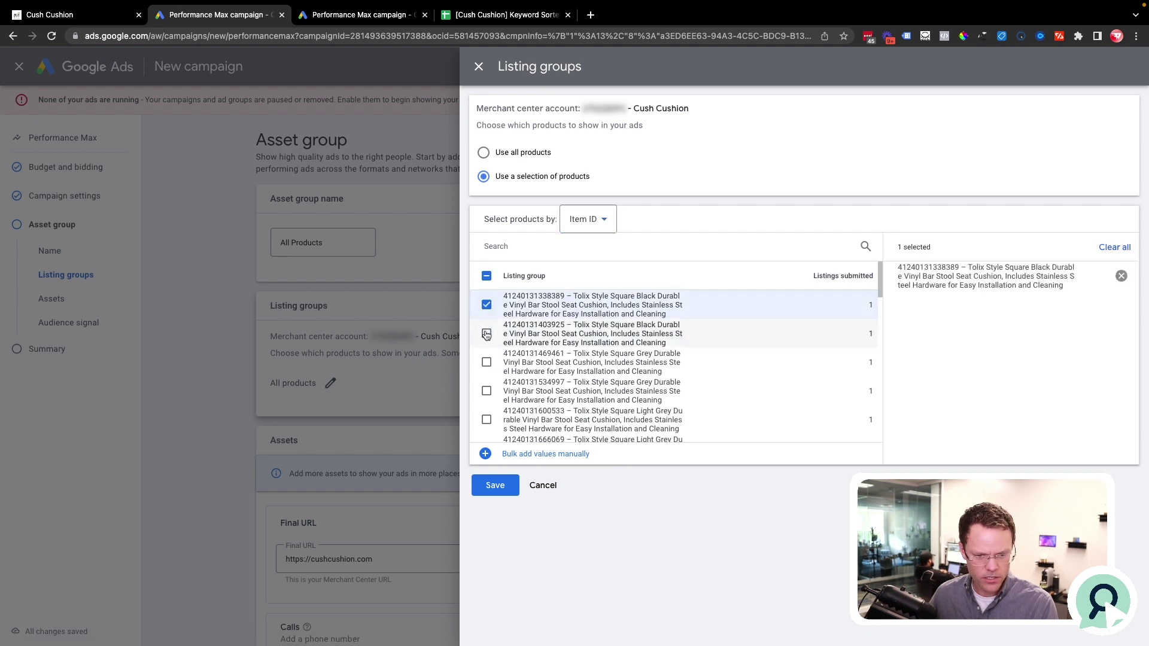
{"action": "left_click", "coordinate": [486, 362]}
{"action": "left_click", "coordinate": [486, 390]}
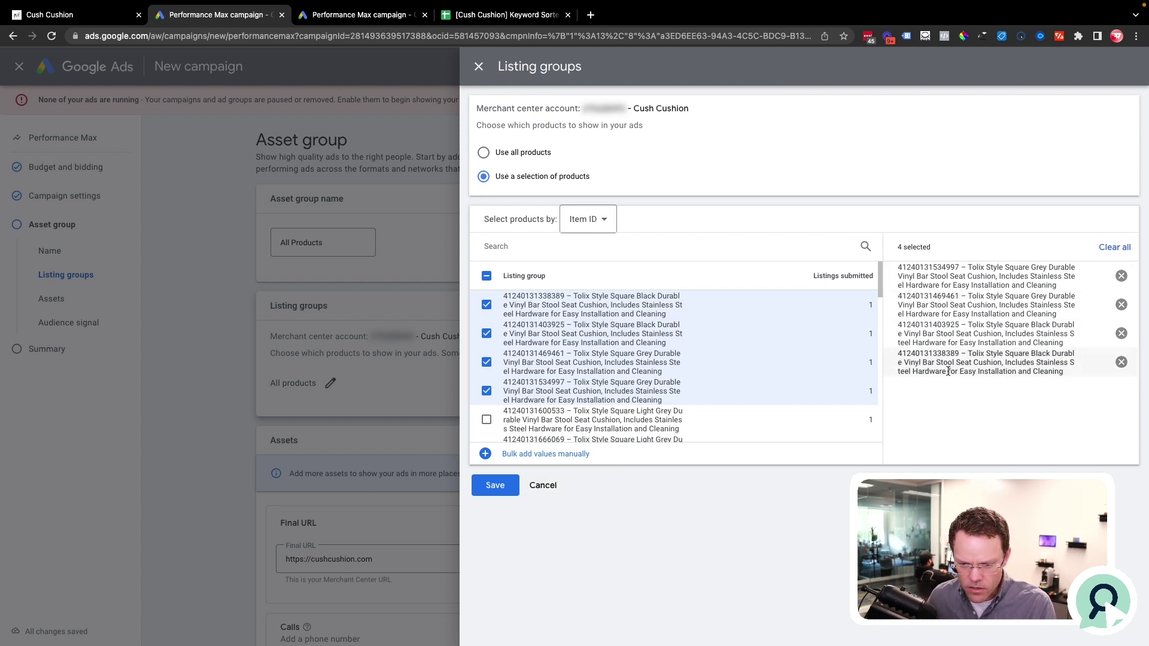
{"action": "left_click_drag", "start_coordinate": [1006, 355], "coordinate": [1050, 355]}
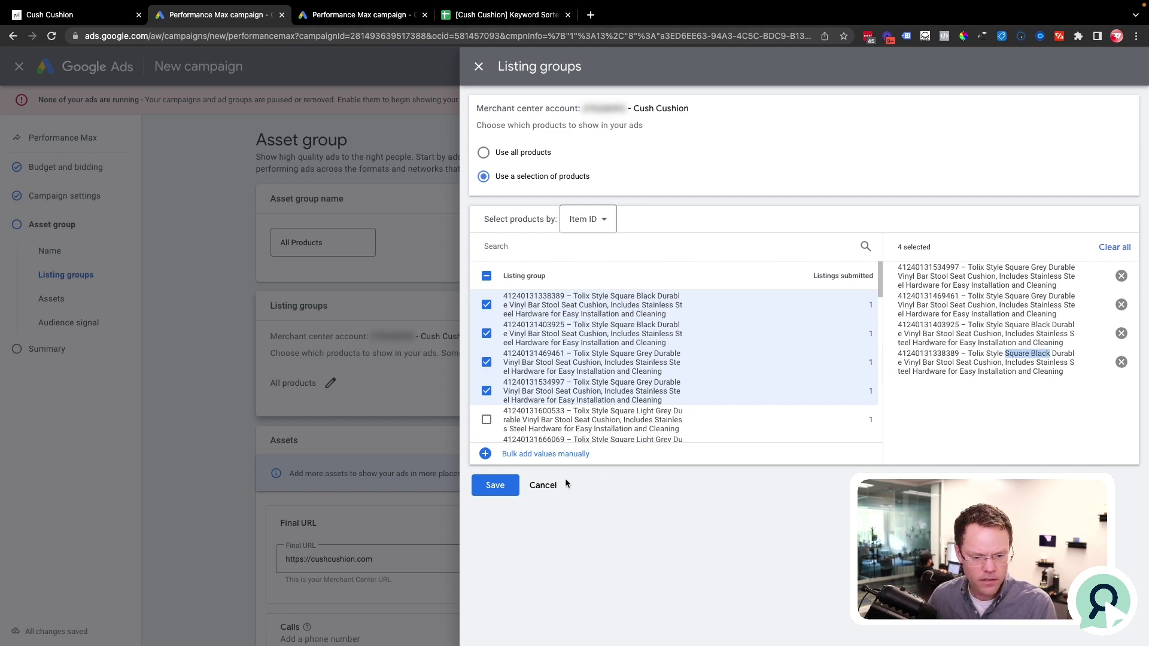
Step: Cancel the Listing groups selection and retype the asset group name as 'Square Black'
{"action": "left_click", "coordinate": [542, 485]}
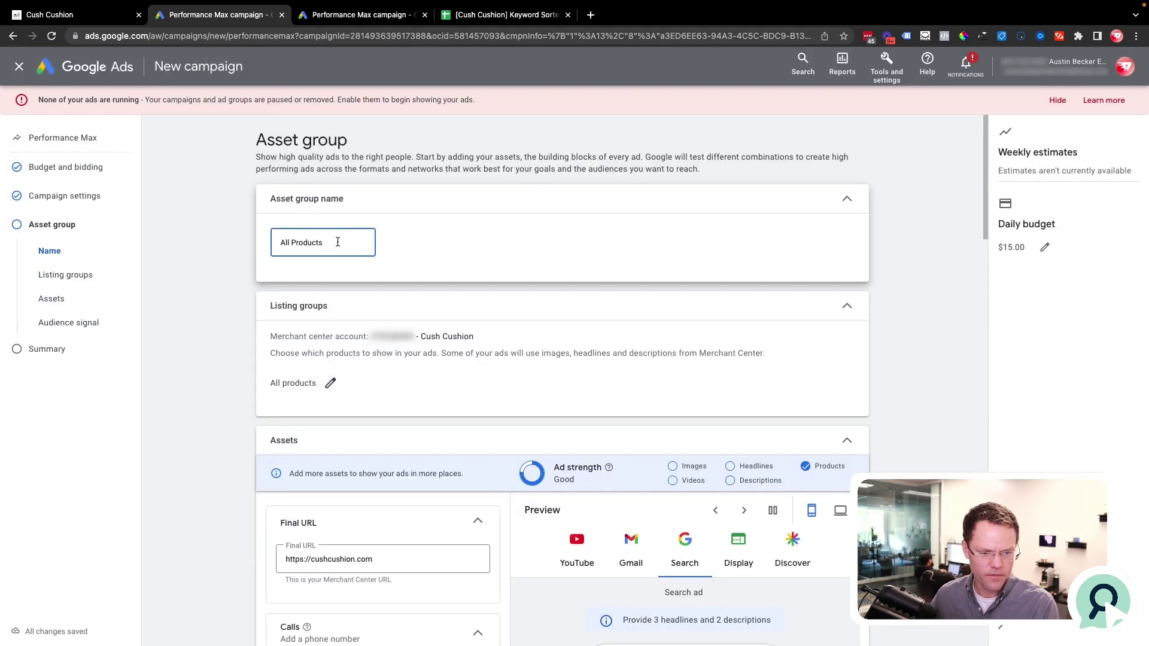
{"action": "triple_click", "coordinate": [337, 240]}
{"action": "type", "text": "Squ"}
{"action": "type", "text": "are Bkla"}
{"action": "key", "text": "BackSpace"}
{"action": "type", "text": "kla"}
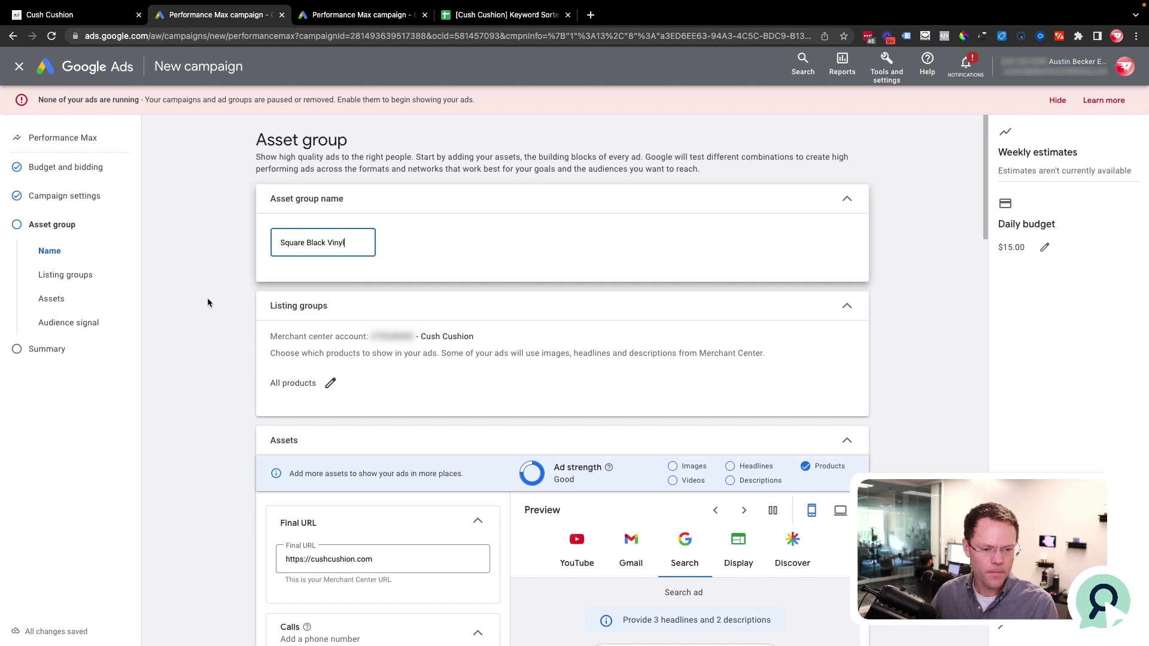
Step: Rename the asset group back to 'All Products' and scroll down to Assets
{"action": "key", "text": "super+a"}
{"action": "type", "text": "All R"}
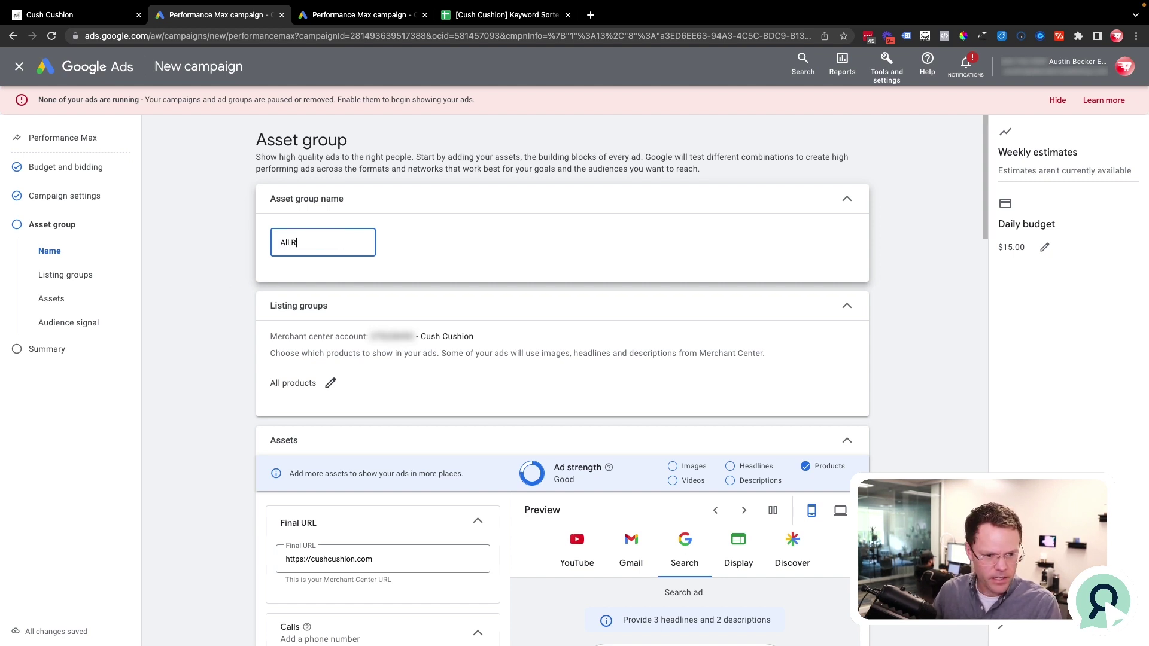
{"action": "left_click", "coordinate": [180, 376]}
{"action": "scroll", "coordinate": [233, 407], "scroll_direction": "down", "scroll_amount": 5}
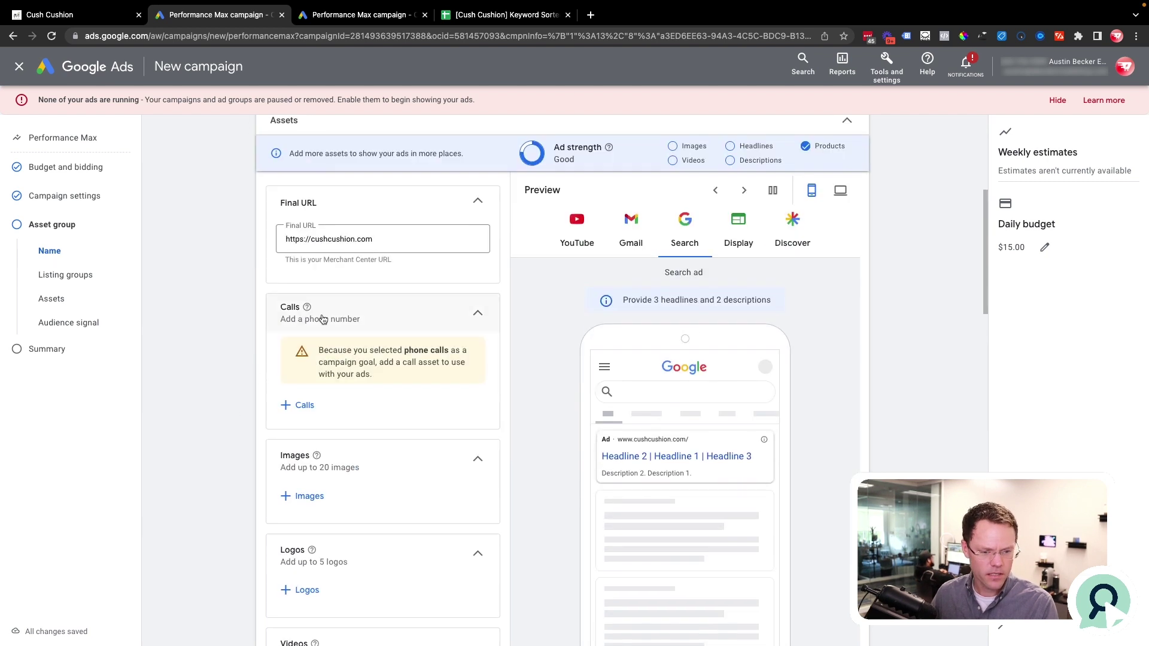
{"action": "scroll", "coordinate": [359, 335], "scroll_direction": "down", "scroll_amount": 1}
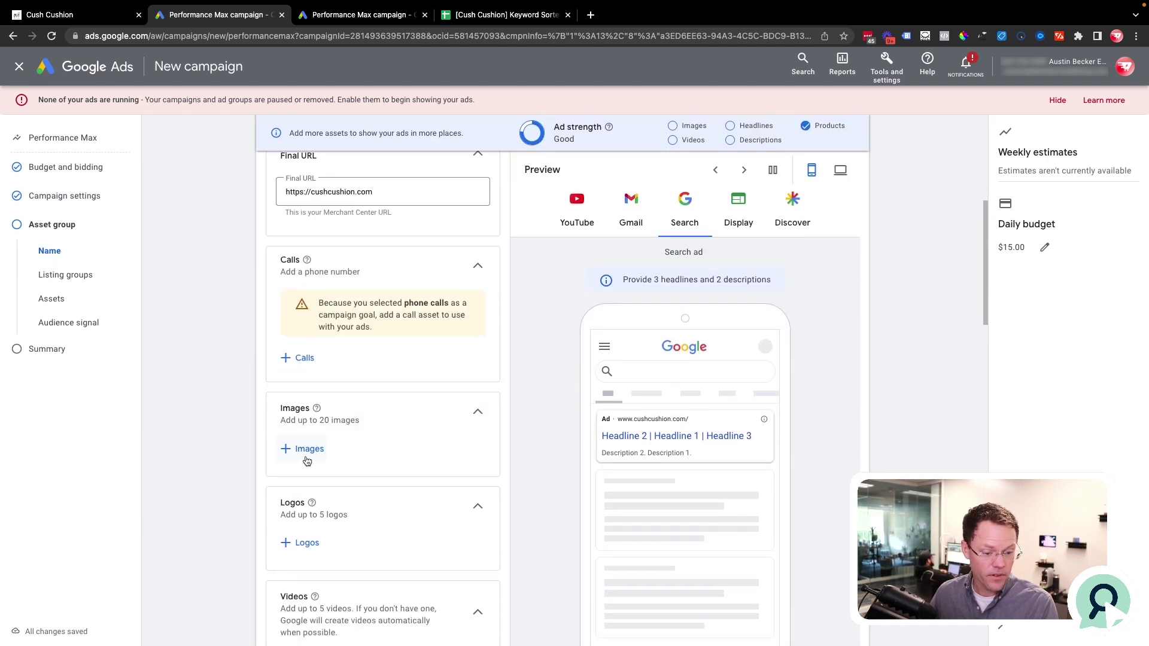
Step: Switch to the other Performance Max draft and inspect its first headline
{"action": "left_click", "coordinate": [362, 14]}
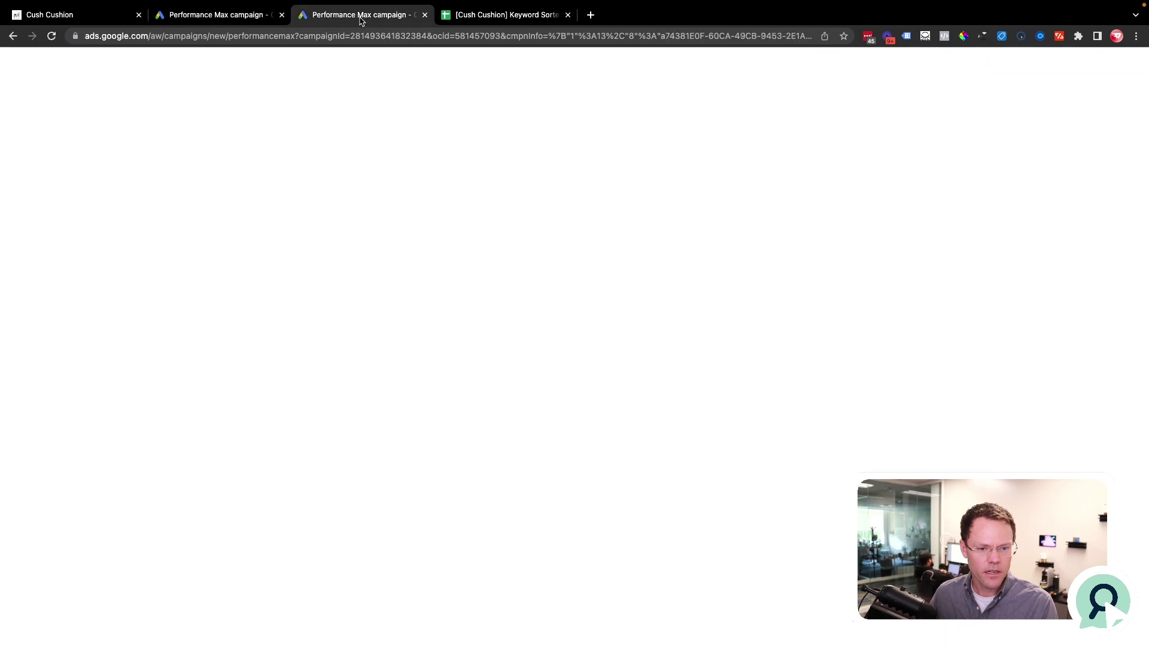
{"action": "scroll", "coordinate": [257, 432], "scroll_direction": "down", "scroll_amount": 7}
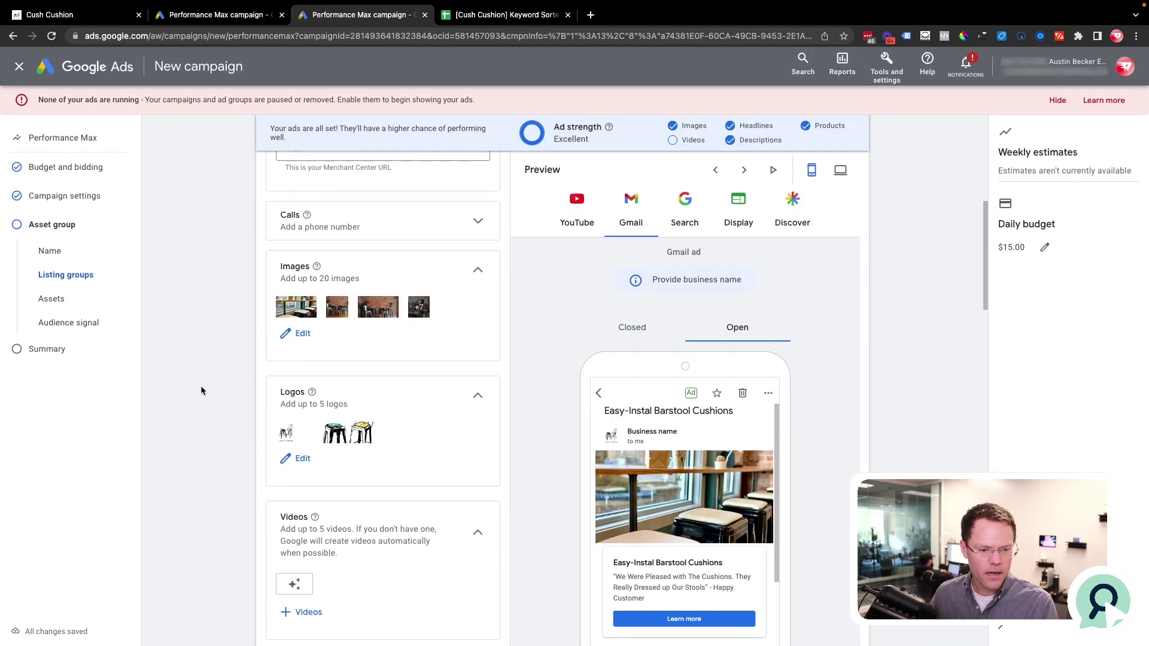
{"action": "scroll", "coordinate": [201, 391], "scroll_direction": "down", "scroll_amount": 5}
{"action": "left_click", "coordinate": [386, 413]}
{"action": "left_click_drag", "start_coordinate": [386, 413], "coordinate": [223, 407]}
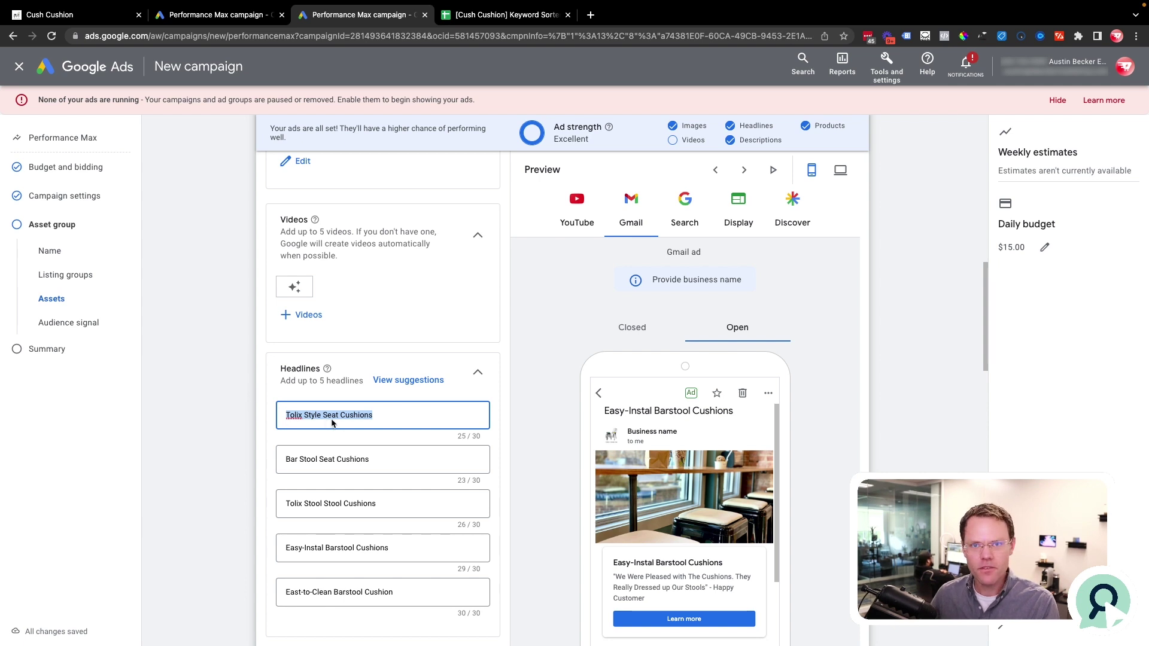
{"action": "left_click", "coordinate": [382, 417]}
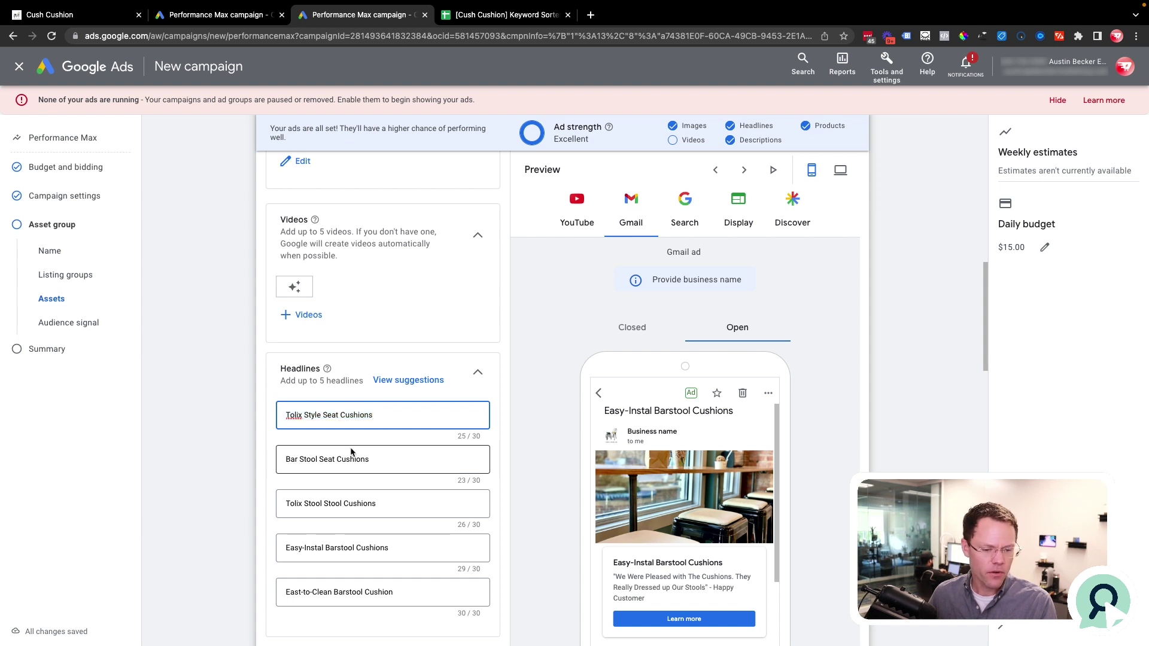
Step: Check the Bar Stool Seat Cushions headline and show the YouTube ad preview
{"action": "scroll", "coordinate": [352, 452], "scroll_direction": "down", "scroll_amount": 3}
{"action": "scroll", "coordinate": [207, 458], "scroll_direction": "down", "scroll_amount": 1}
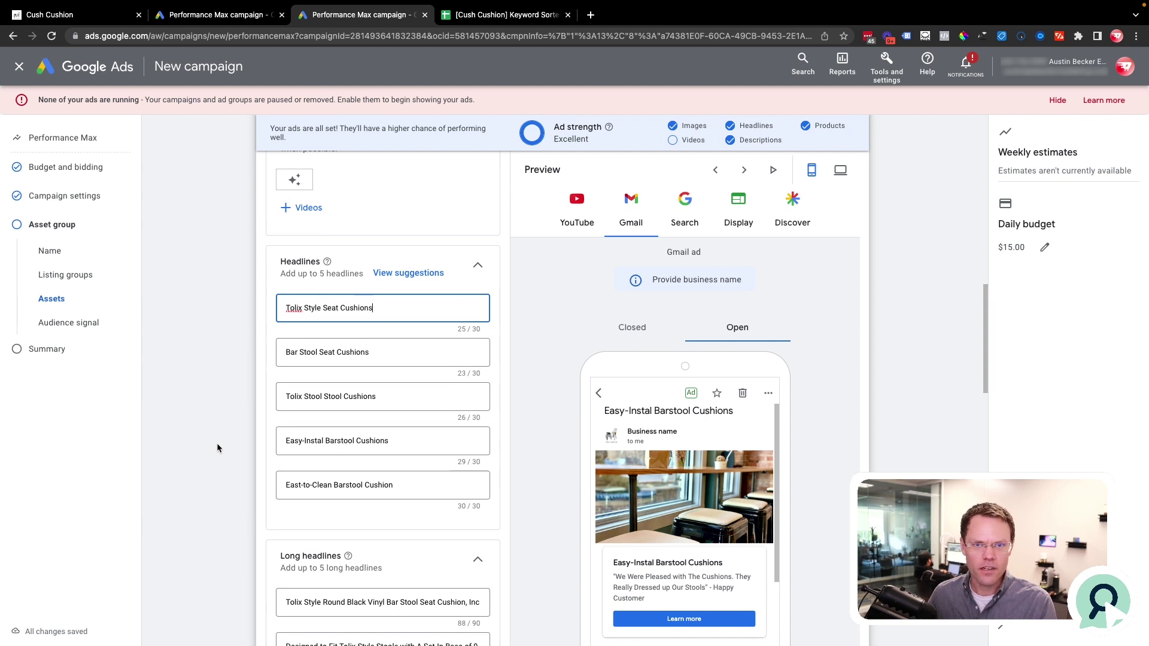
{"action": "scroll", "coordinate": [217, 448], "scroll_direction": "down", "scroll_amount": 1}
{"action": "left_click_drag", "start_coordinate": [391, 300], "coordinate": [288, 300]}
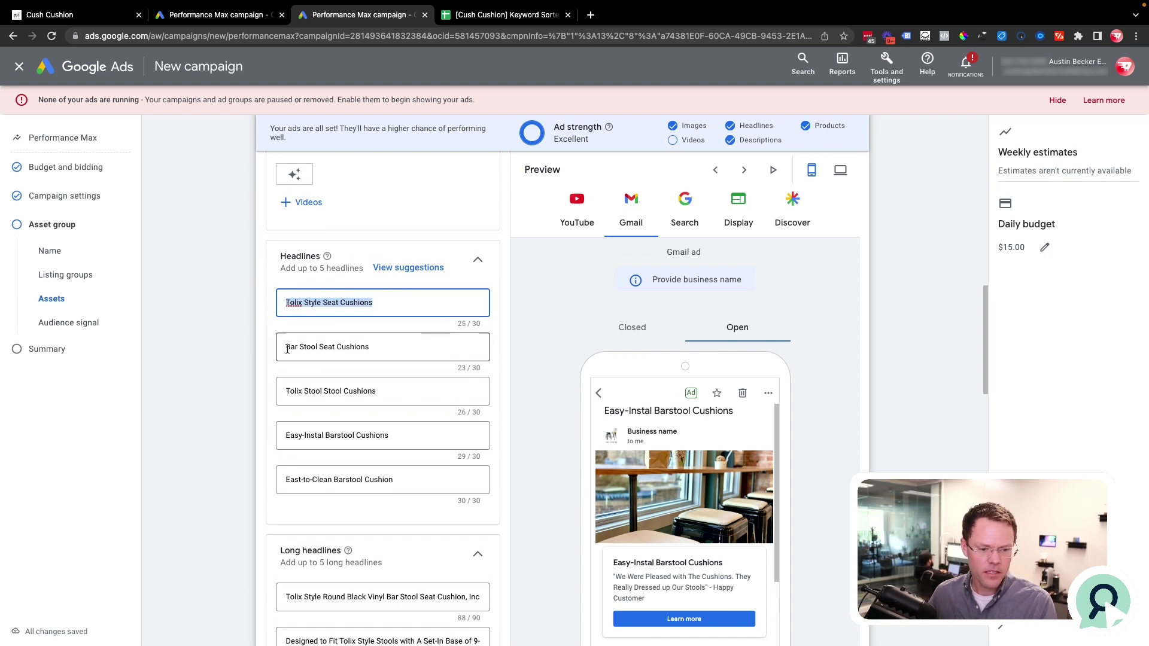
{"action": "triple_click", "coordinate": [384, 346]}
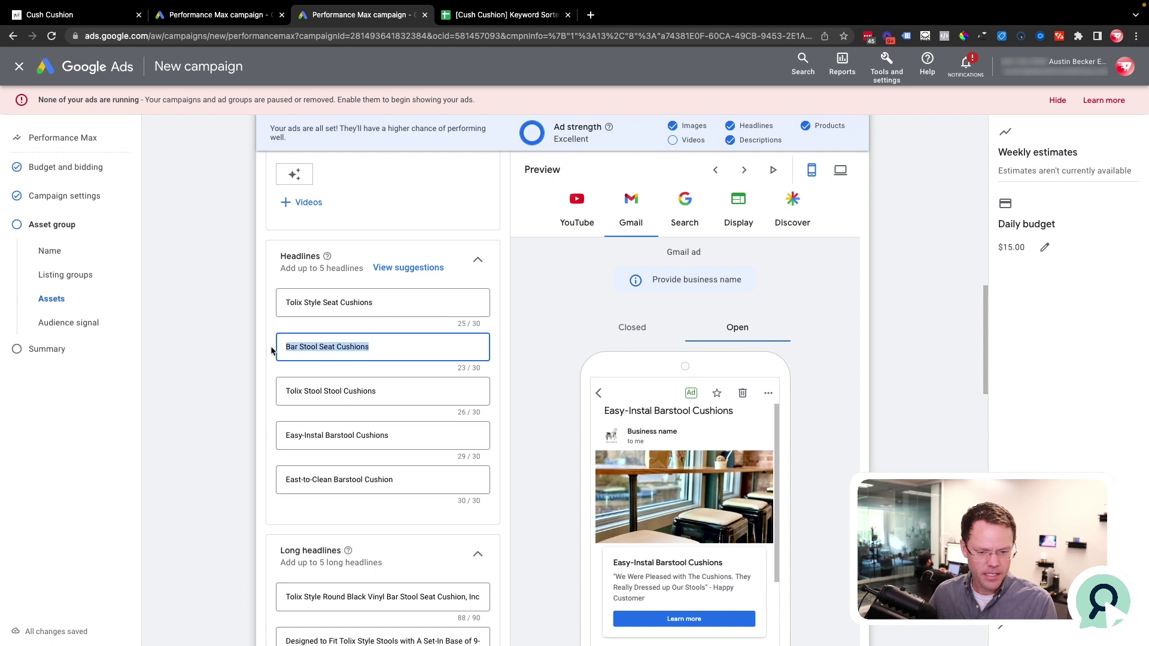
{"action": "scroll", "coordinate": [393, 475], "scroll_direction": "down", "scroll_amount": 2}
{"action": "scroll", "coordinate": [393, 475], "scroll_direction": "down", "scroll_amount": 2}
{"action": "left_click", "coordinate": [579, 223]}
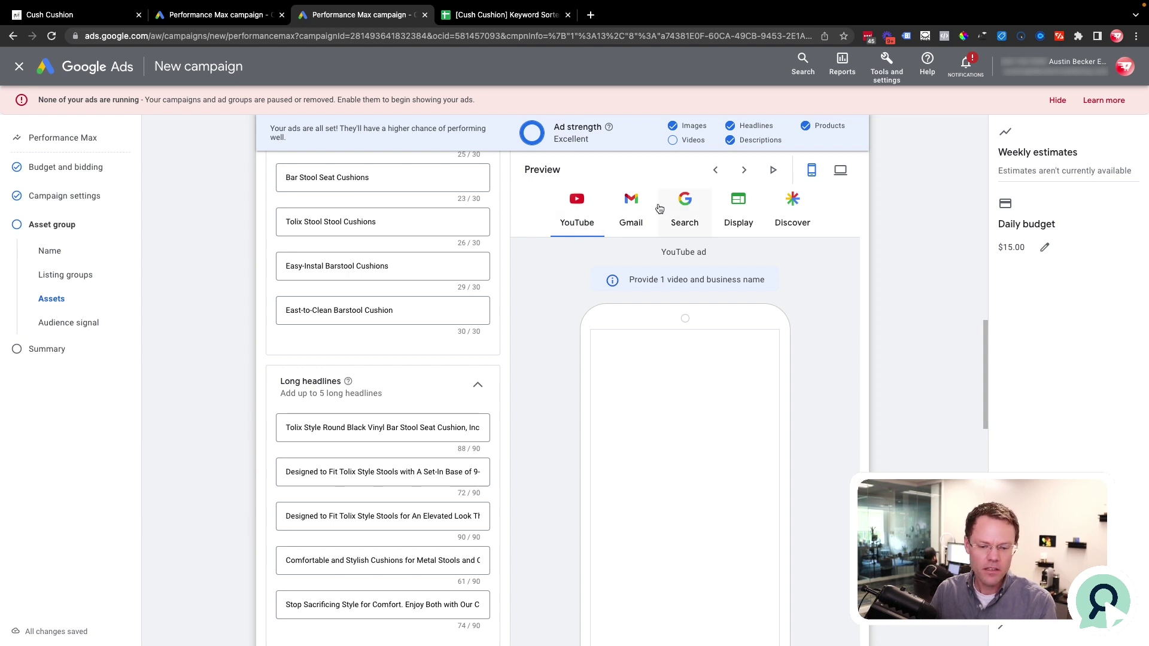
Step: Cycle the ad preview through Gmail, Search, Display and Discover, ending on Discover
{"action": "left_click", "coordinate": [634, 205]}
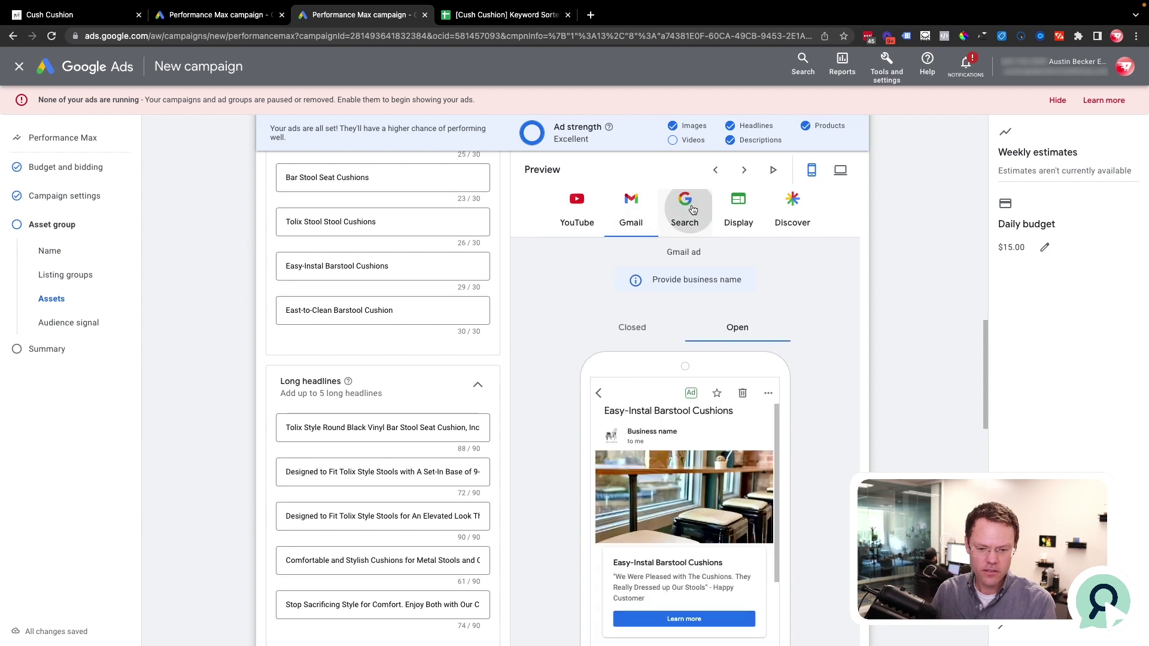
{"action": "left_click", "coordinate": [688, 206]}
{"action": "left_click", "coordinate": [740, 217]}
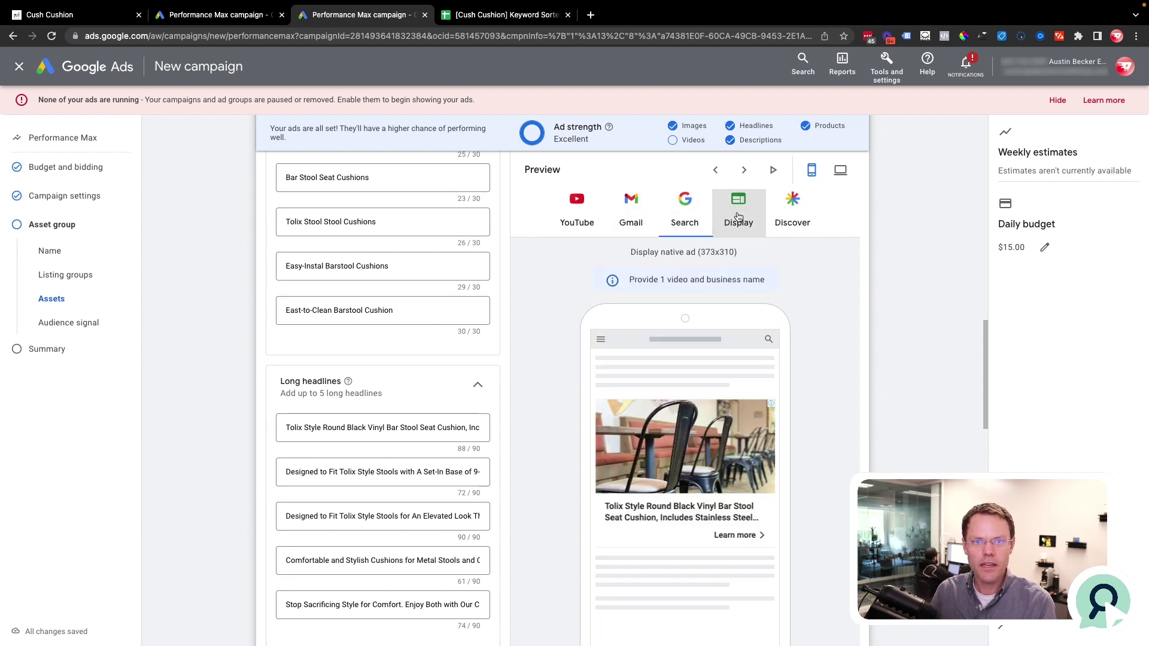
{"action": "left_click", "coordinate": [790, 214]}
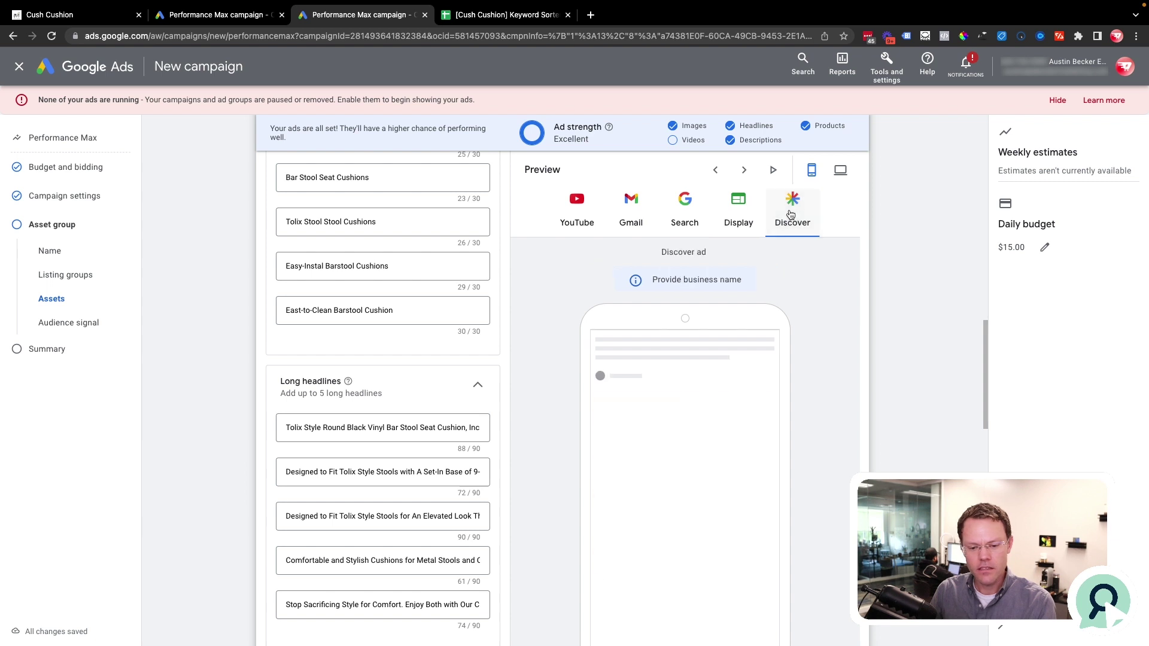
{"action": "scroll", "coordinate": [565, 373], "scroll_direction": "down", "scroll_amount": 4}
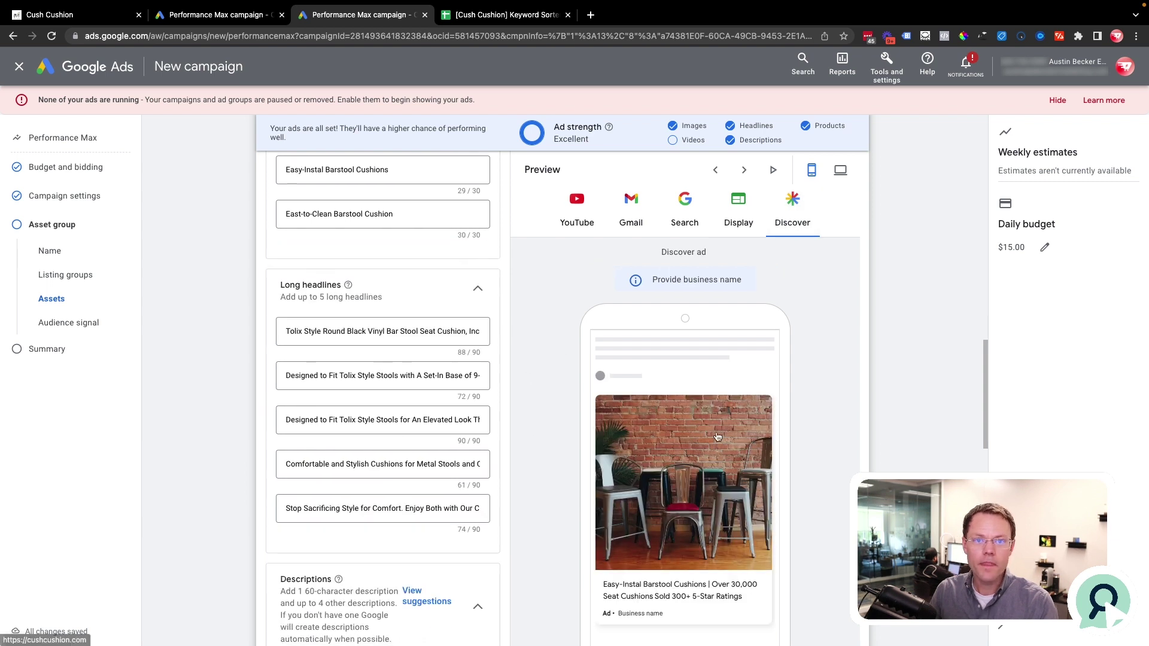
{"action": "scroll", "coordinate": [874, 408], "scroll_direction": "down", "scroll_amount": 2}
{"action": "scroll", "coordinate": [874, 408], "scroll_direction": "up", "scroll_amount": 3}
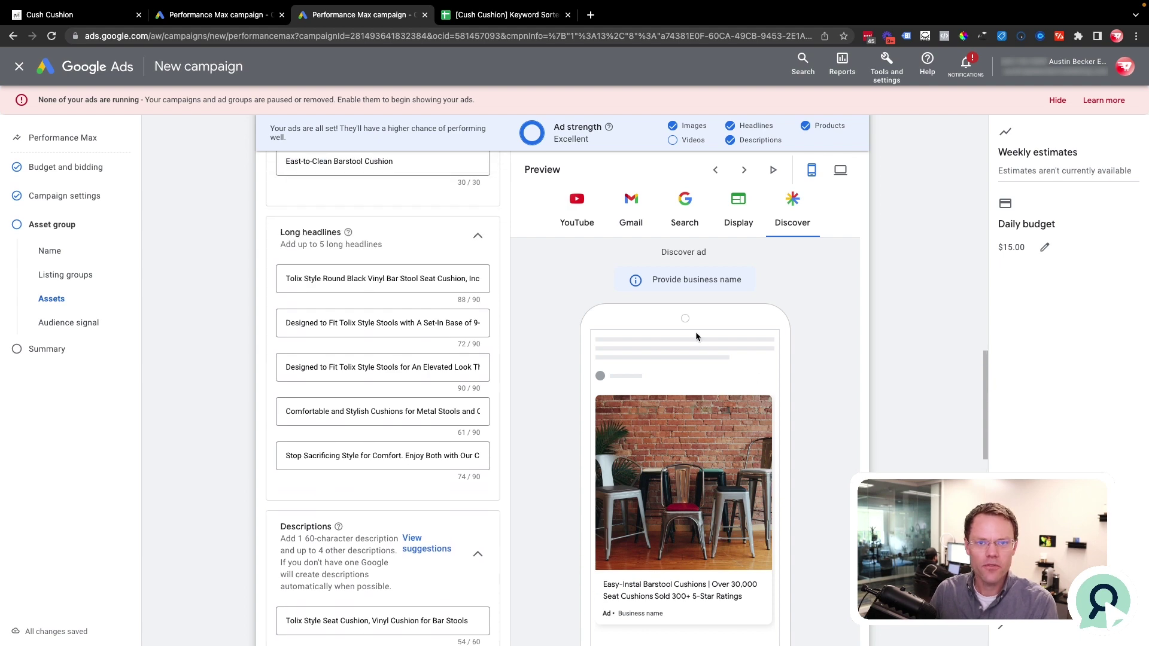
{"action": "scroll", "coordinate": [695, 332], "scroll_direction": "down", "scroll_amount": 10}
{"action": "scroll", "coordinate": [696, 332], "scroll_direction": "up", "scroll_amount": 3}
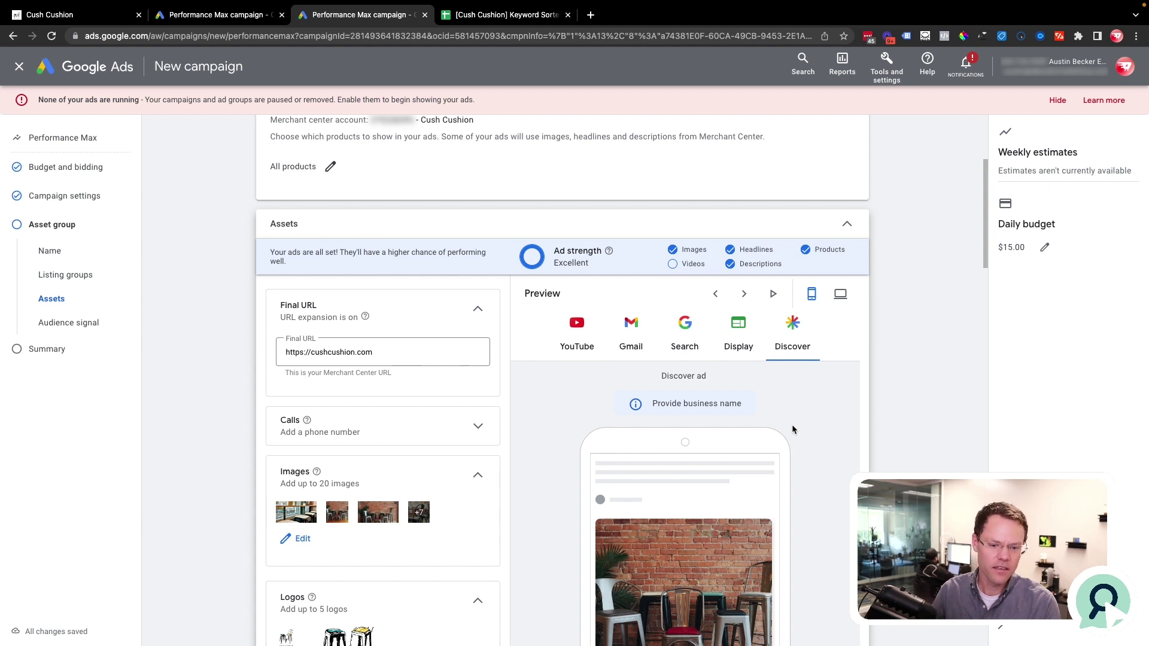
Step: Read through the long headlines and descriptions, then switch to the cushcushion.com tab
{"action": "scroll", "coordinate": [683, 441], "scroll_direction": "down", "scroll_amount": 8}
{"action": "scroll", "coordinate": [683, 441], "scroll_direction": "down", "scroll_amount": 7}
{"action": "left_click", "coordinate": [305, 290]}
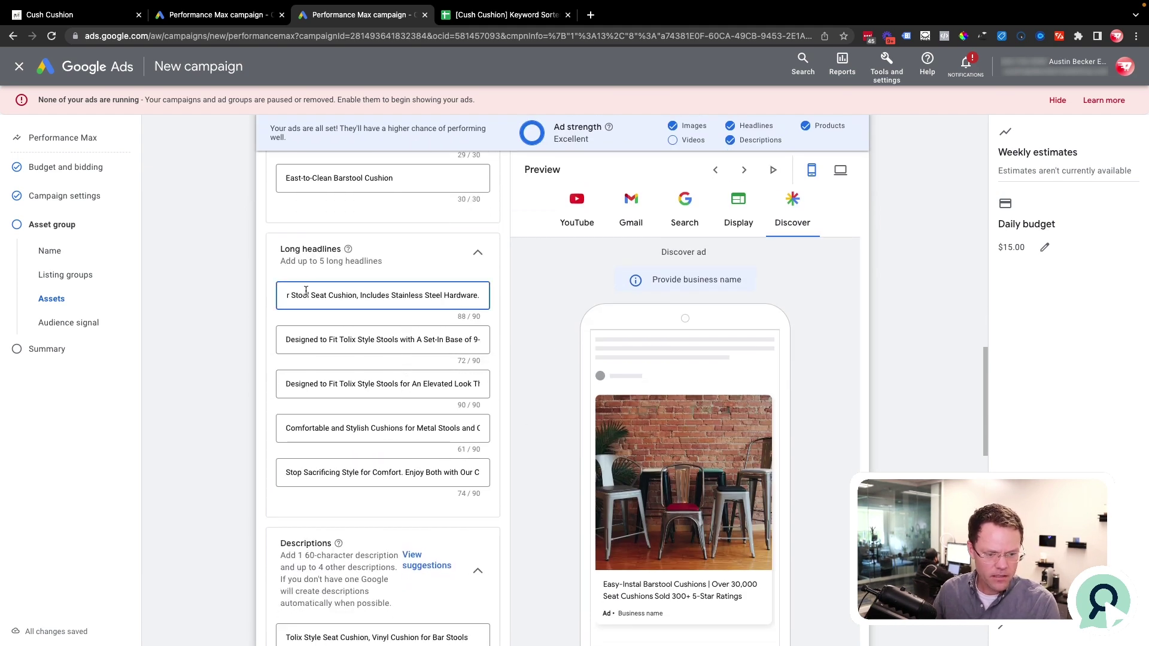
{"action": "scroll", "coordinate": [284, 296], "scroll_direction": "up", "scroll_amount": 5}
{"action": "scroll", "coordinate": [325, 361], "scroll_direction": "down", "scroll_amount": 7}
{"action": "scroll", "coordinate": [225, 416], "scroll_direction": "down", "scroll_amount": 2}
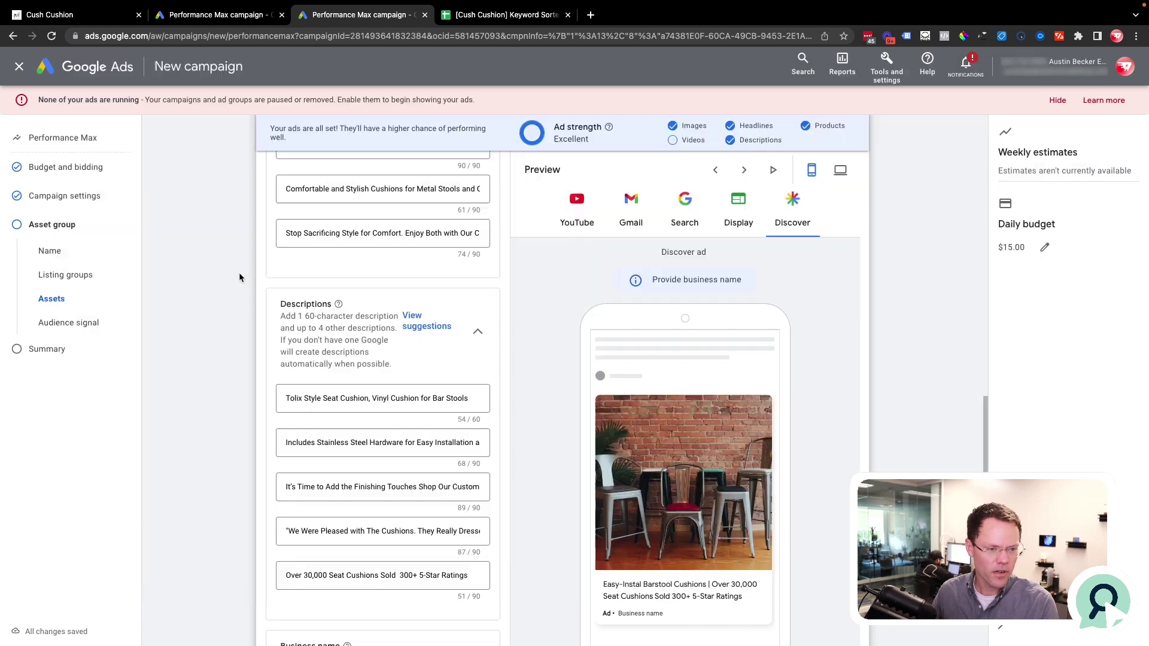
{"action": "key", "text": "super+1"}
Step: Skim the cushcushion.com homepage, highlighting the 'Tired of uncomfortable…' metal-chairs heading, then return to Google Ads
{"action": "scroll", "coordinate": [485, 434], "scroll_direction": "up", "scroll_amount": 6}
{"action": "scroll", "coordinate": [485, 433], "scroll_direction": "down", "scroll_amount": 1}
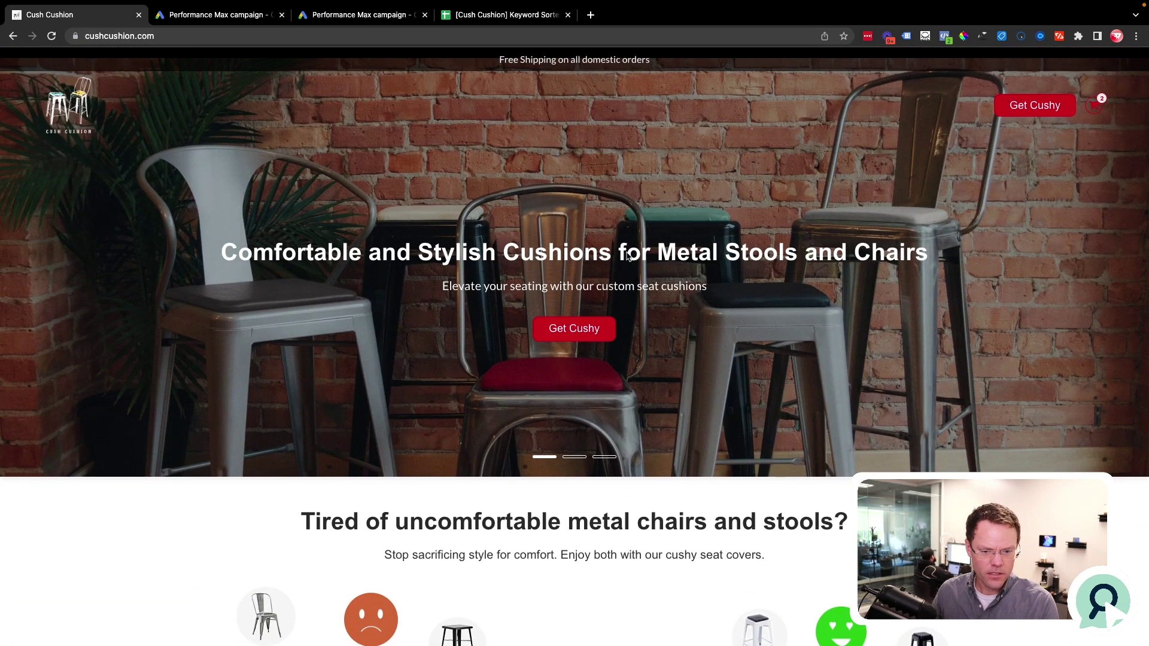
{"action": "scroll", "coordinate": [625, 342], "scroll_direction": "down", "scroll_amount": 3}
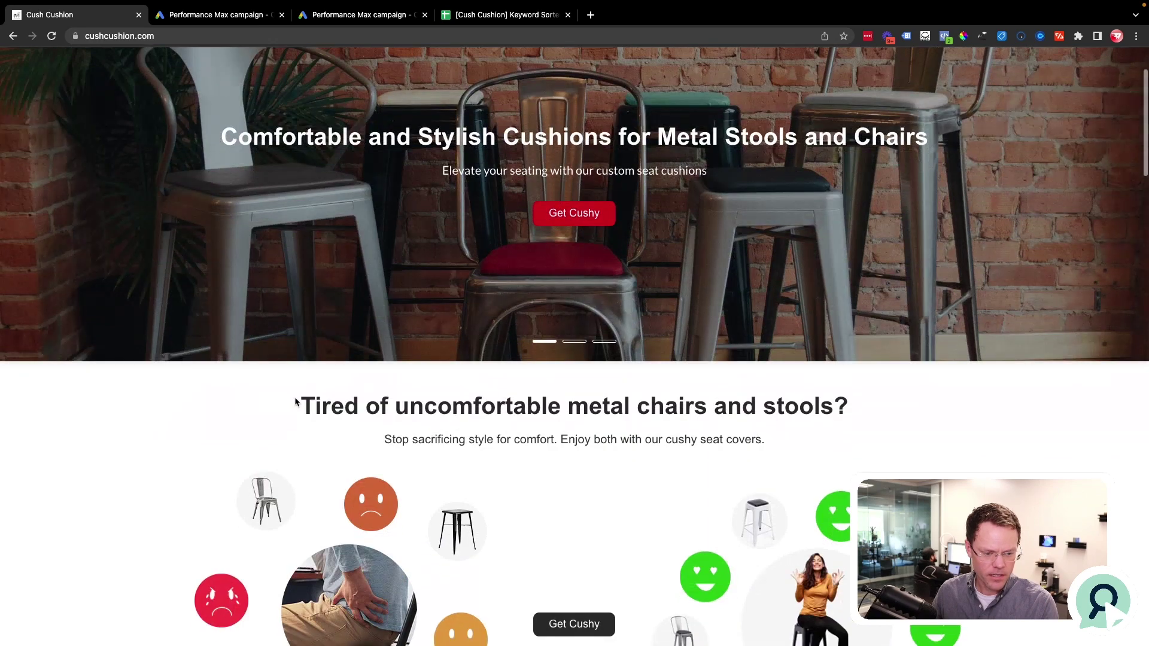
{"action": "left_click_drag", "start_coordinate": [300, 404], "coordinate": [849, 410]}
{"action": "scroll", "coordinate": [848, 406], "scroll_direction": "down", "scroll_amount": 15}
{"action": "scroll", "coordinate": [608, 275], "scroll_direction": "up", "scroll_amount": 4}
{"action": "scroll", "coordinate": [609, 275], "scroll_direction": "up", "scroll_amount": 2}
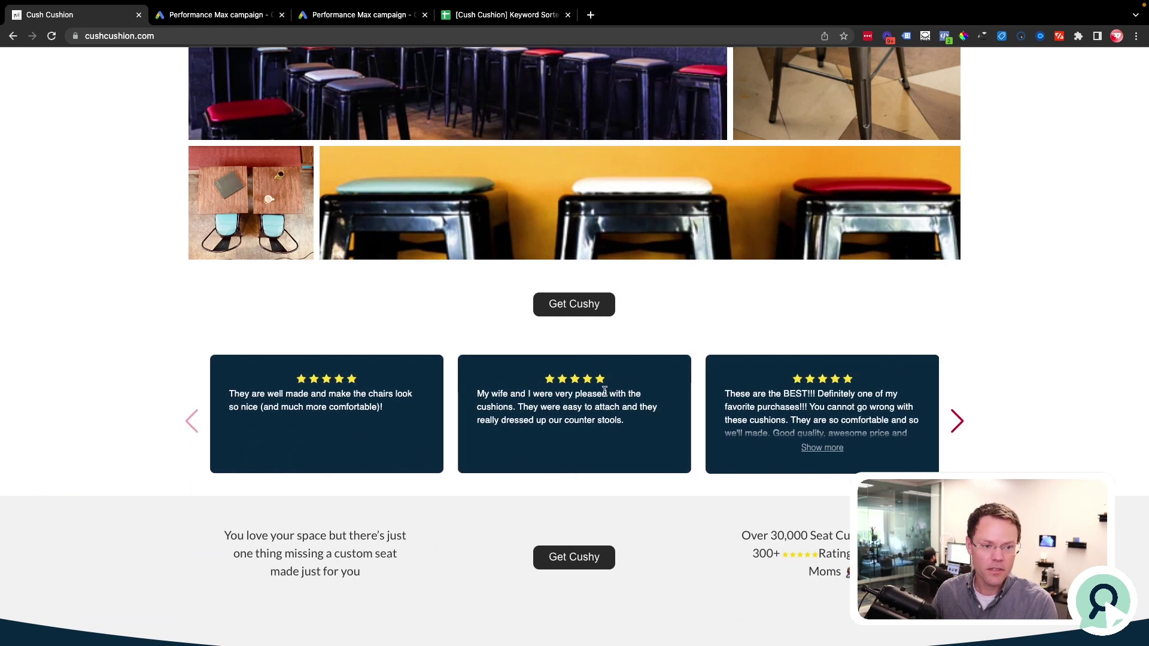
{"action": "key", "text": "ctrl+Tab"}
Step: On the filled-in Performance Max tab, highlight the testimonial and last description texts to read them
{"action": "scroll", "coordinate": [434, 389], "scroll_direction": "down", "scroll_amount": 5}
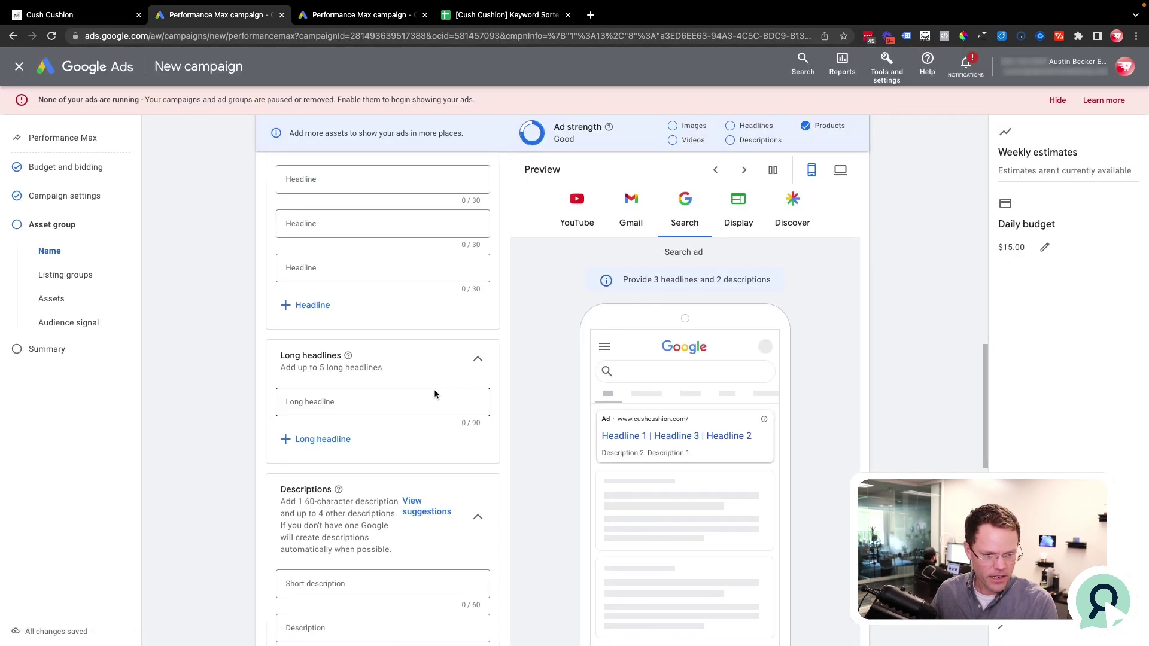
{"action": "key", "text": "ctrl+Tab"}
{"action": "scroll", "coordinate": [436, 393], "scroll_direction": "down", "scroll_amount": 8}
{"action": "scroll", "coordinate": [433, 393], "scroll_direction": "up", "scroll_amount": 4}
{"action": "left_click_drag", "start_coordinate": [290, 314], "coordinate": [553, 343]}
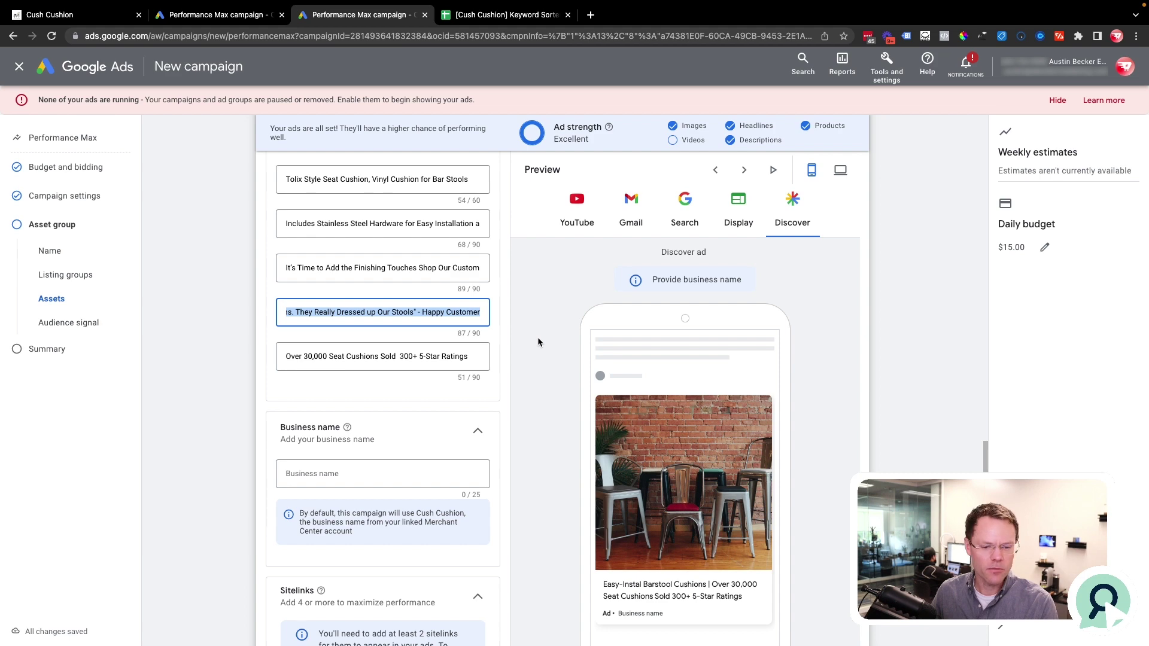
{"action": "left_click", "coordinate": [433, 364]}
{"action": "key", "text": "super+1"}
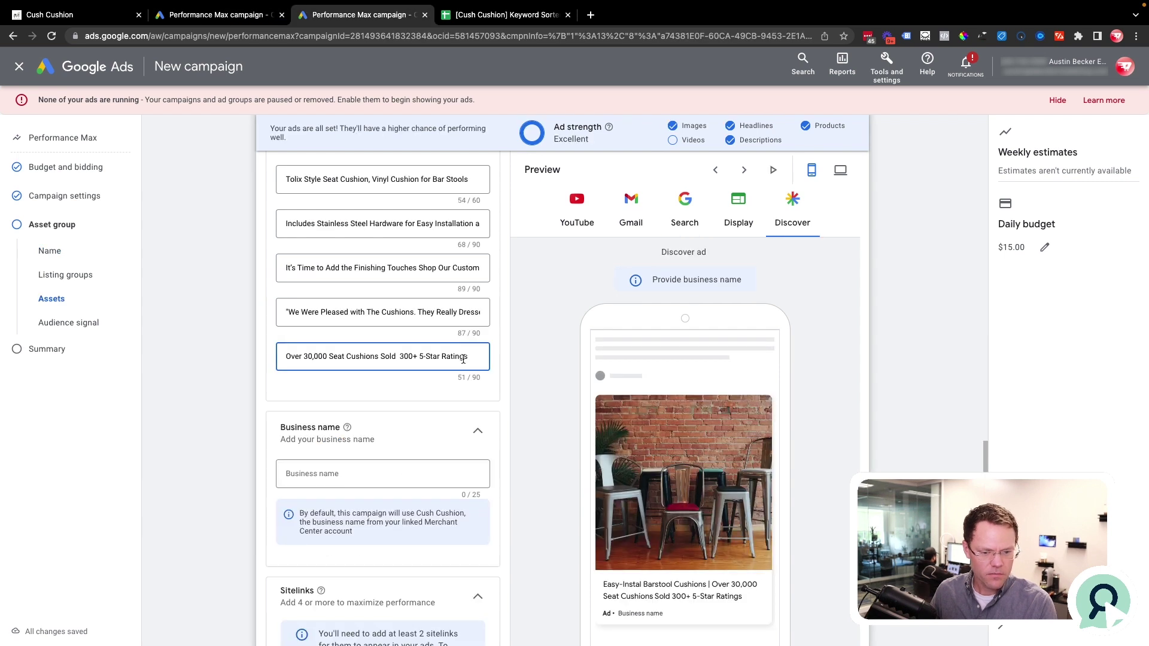
{"action": "left_click_drag", "start_coordinate": [465, 357], "coordinate": [286, 357]}
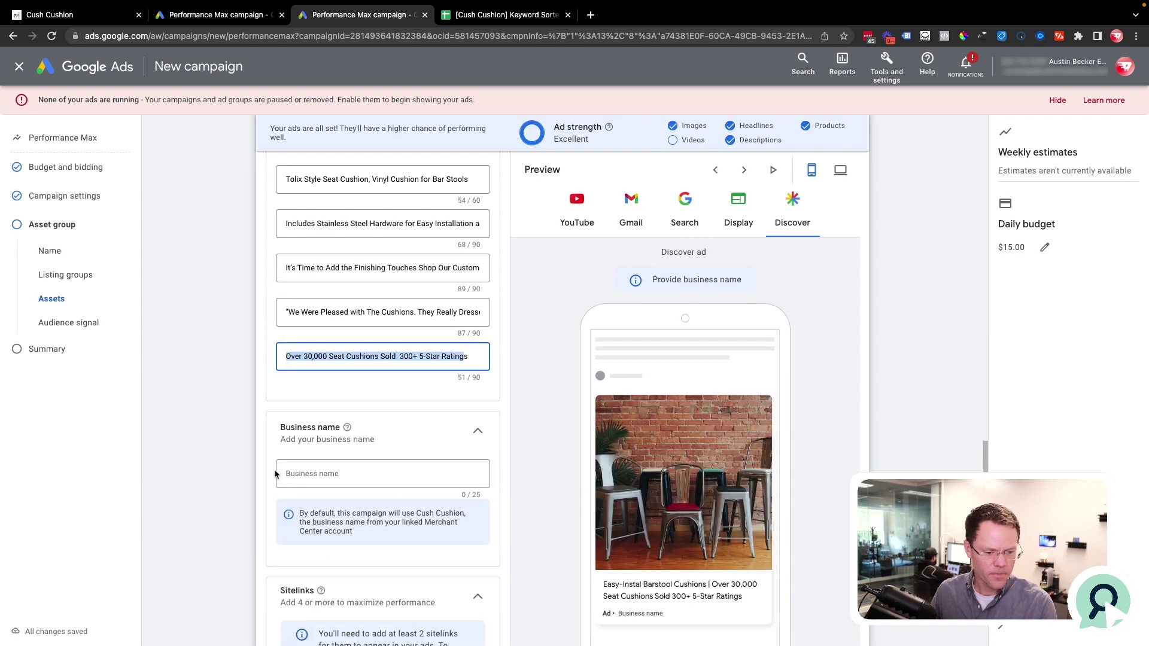
Step: Enter 'Cush Cushion' as the asset group's business name
{"action": "left_click", "coordinate": [311, 473]}
{"action": "type", "text": "Cush Cushion"}
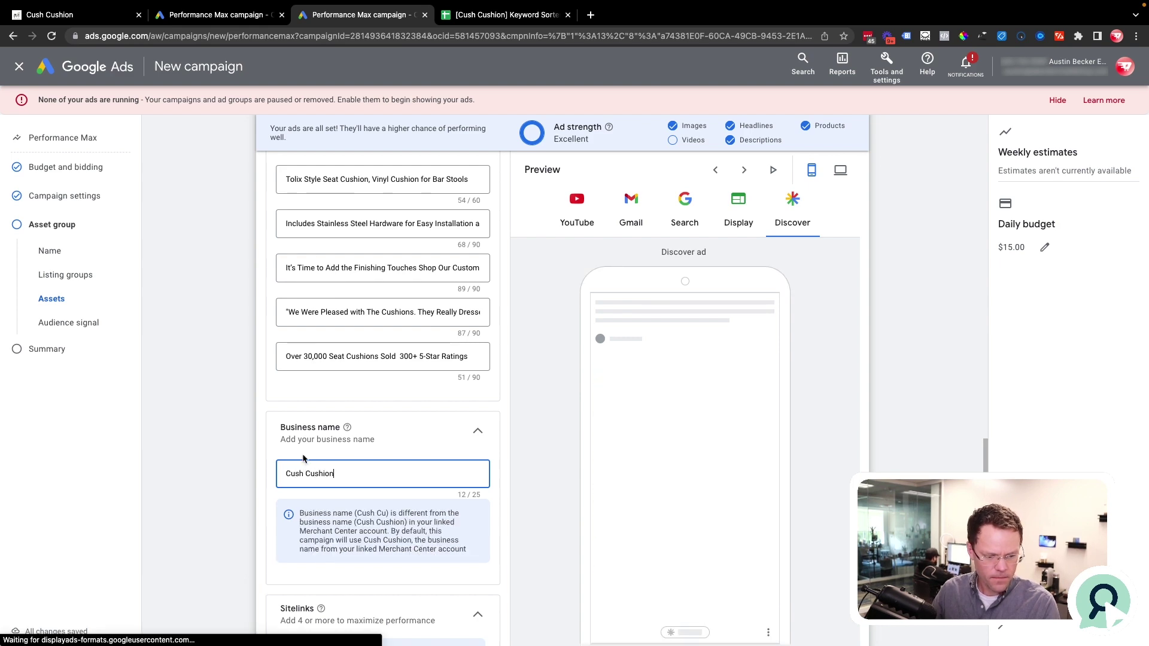
{"action": "scroll", "coordinate": [186, 473], "scroll_direction": "down", "scroll_amount": 4}
Step: Change the call to action from Automated to Shop now
{"action": "scroll", "coordinate": [187, 468], "scroll_direction": "down", "scroll_amount": 1}
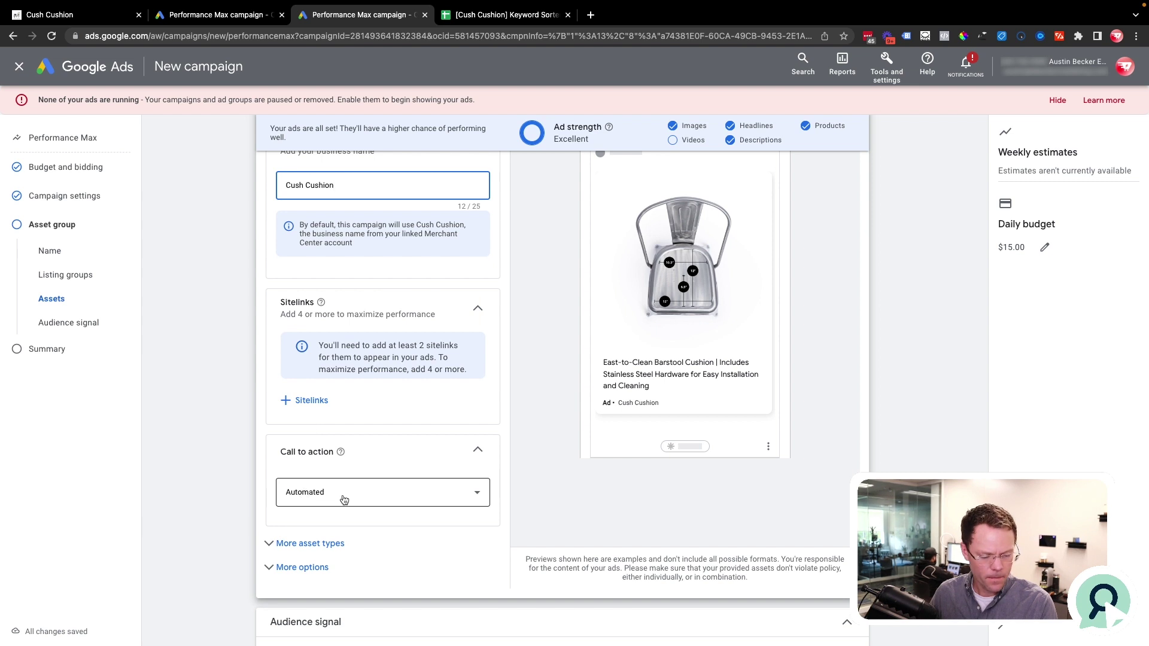
{"action": "scroll", "coordinate": [335, 419], "scroll_direction": "down", "scroll_amount": 3}
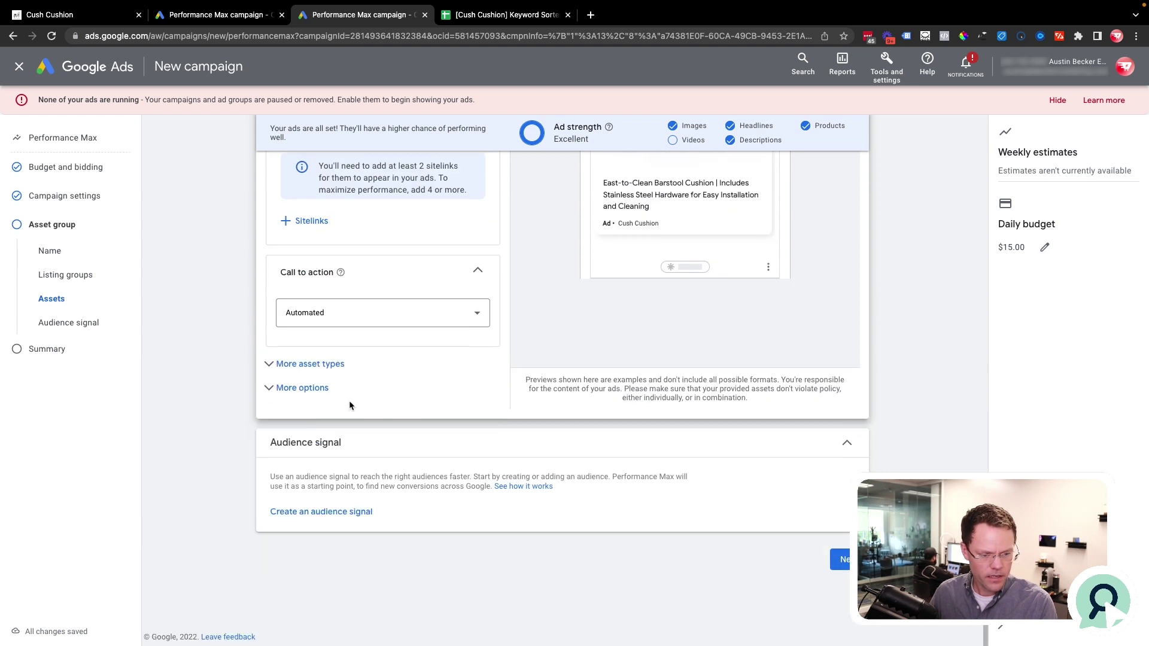
{"action": "left_click", "coordinate": [307, 307]}
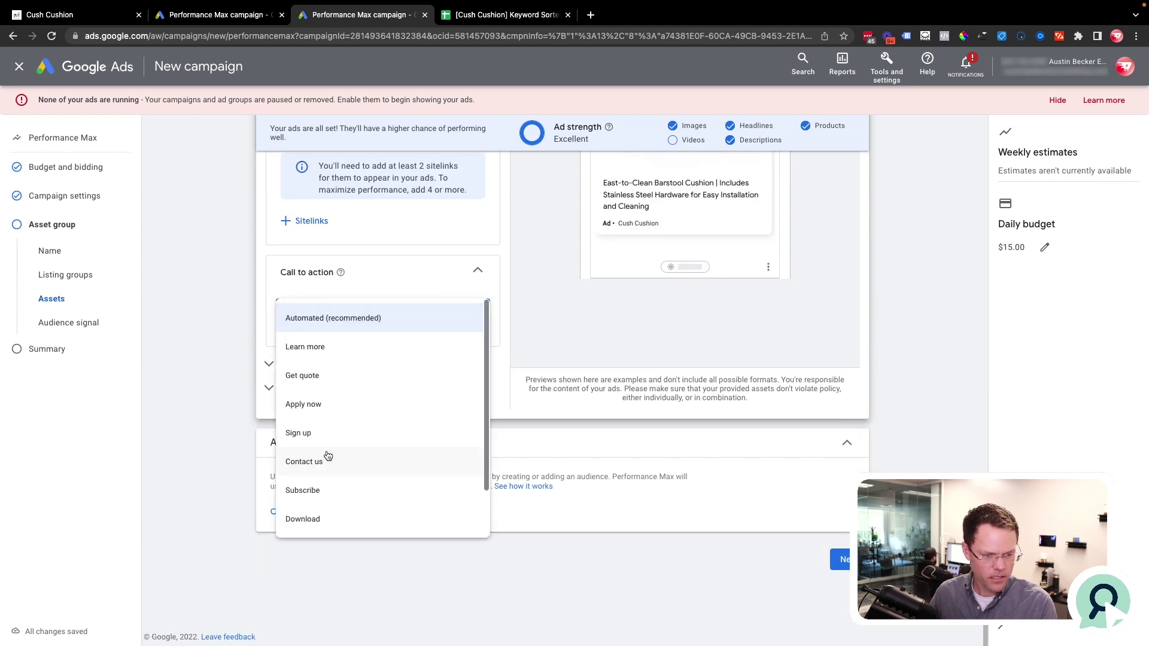
{"action": "scroll", "coordinate": [328, 456], "scroll_direction": "down", "scroll_amount": 2}
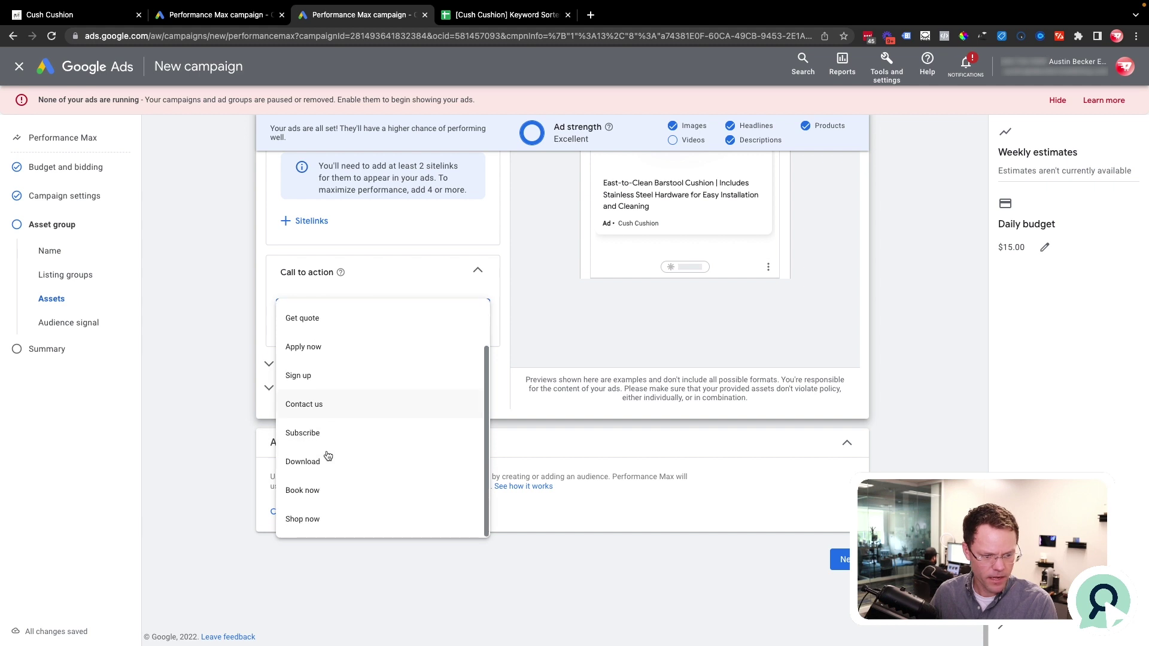
{"action": "left_click", "coordinate": [309, 516]}
{"action": "left_click", "coordinate": [214, 386]}
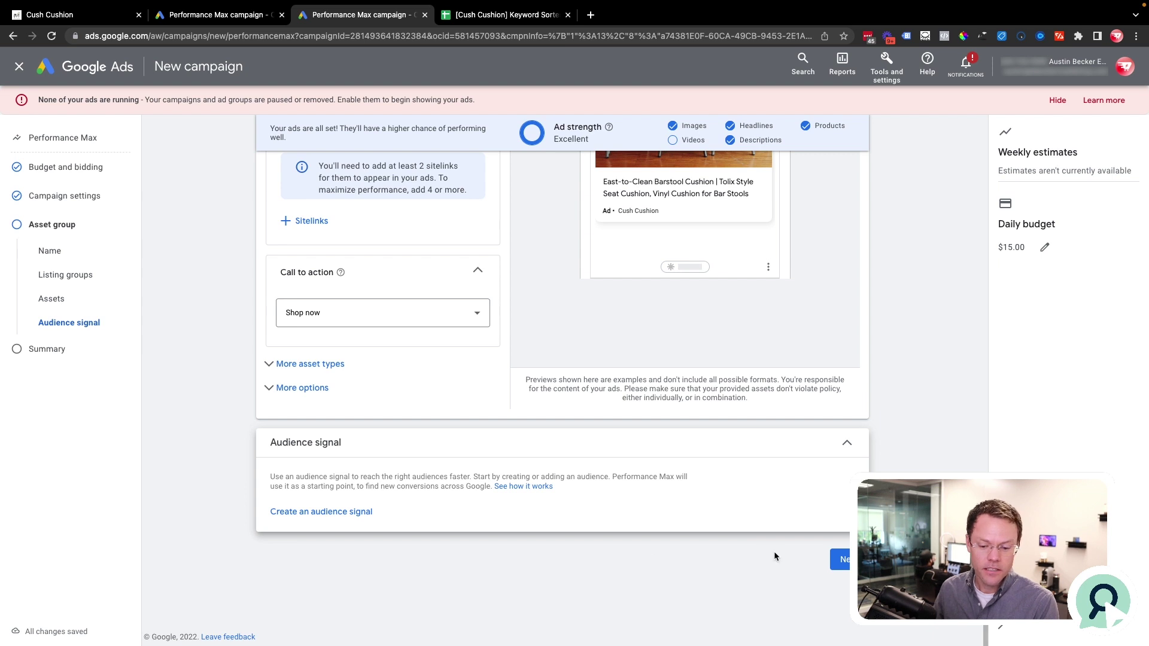
Step: Create an audience signal and a new custom segment, both named 'Top Keywords'
{"action": "left_click", "coordinate": [324, 512]}
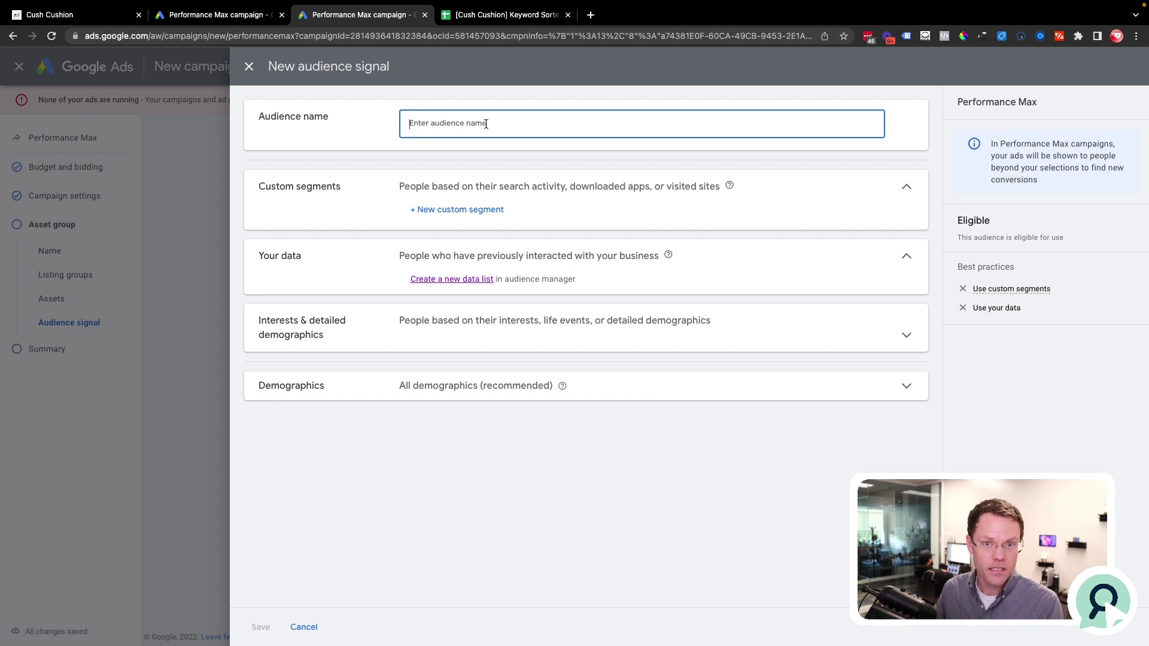
{"action": "type", "text": "Top Keywords"}
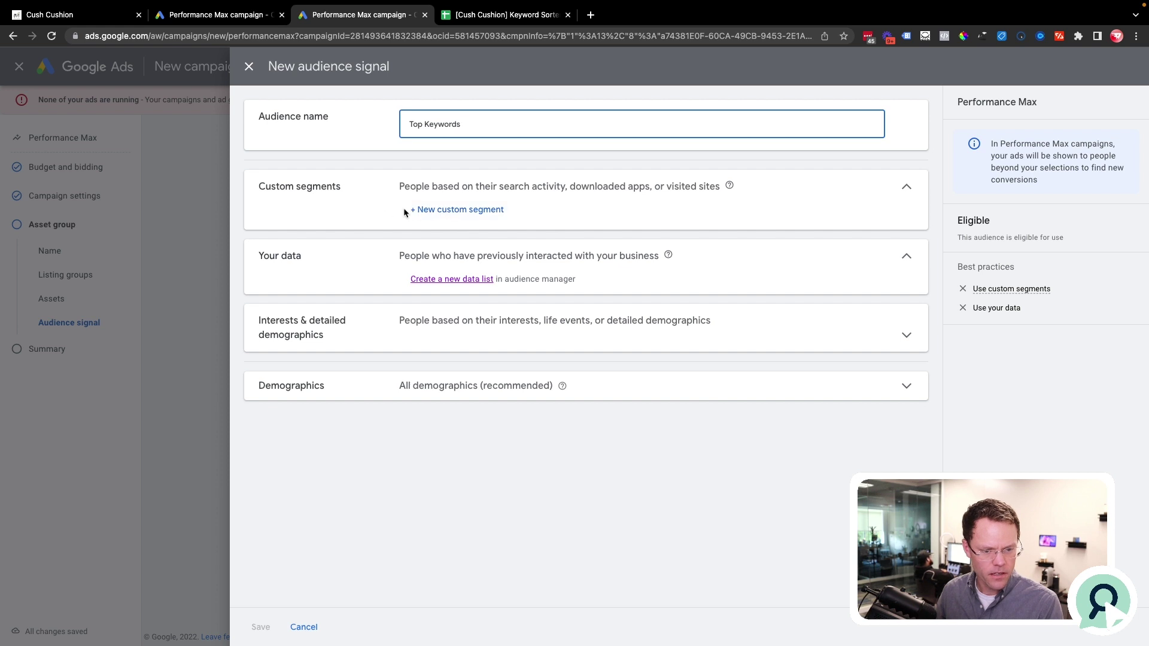
{"action": "left_click", "coordinate": [458, 211]}
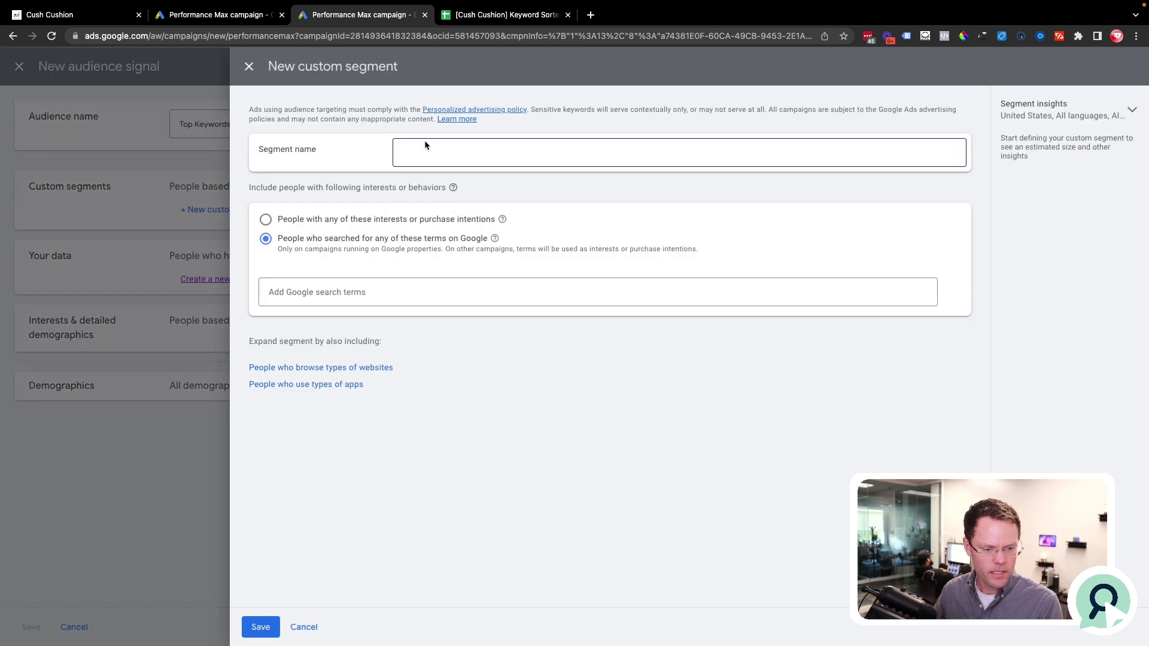
{"action": "left_click", "coordinate": [426, 150]}
{"action": "type", "text": "Top Ke"}
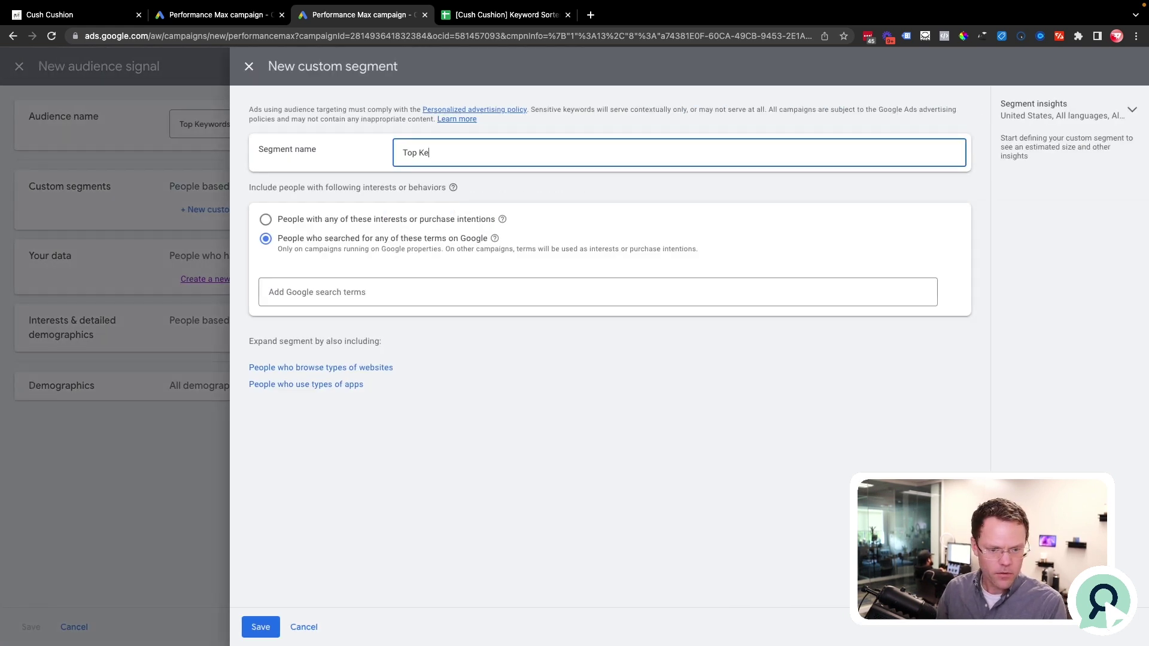
{"action": "type", "text": "ywords"}
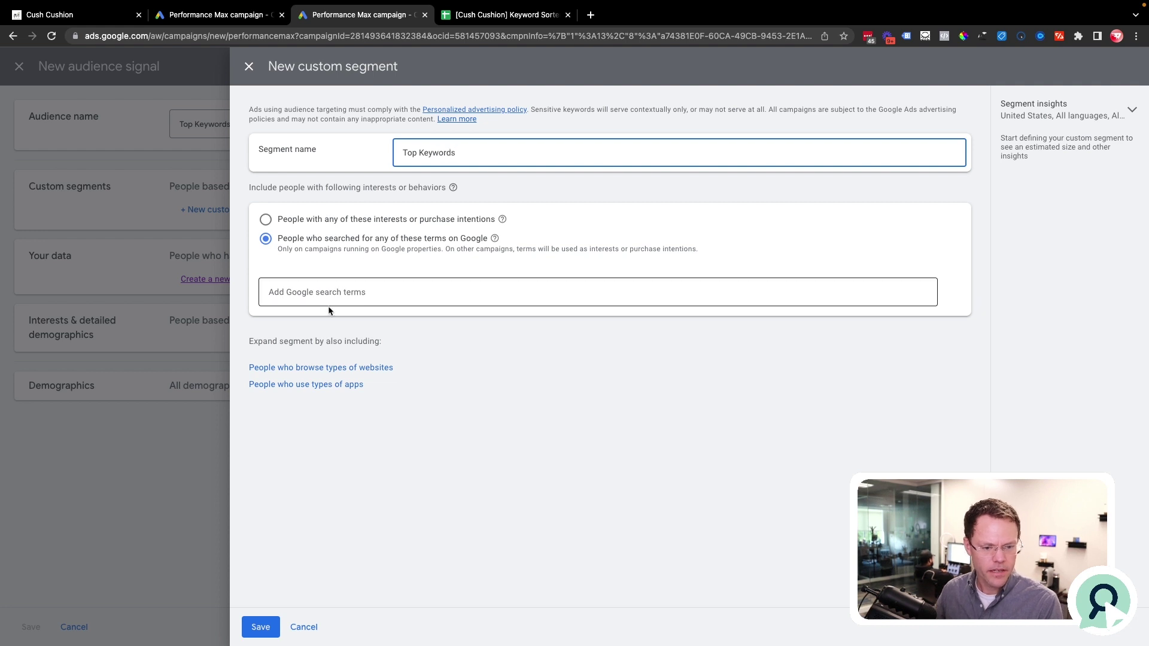
Step: Copy the four bar stool cushion keywords in G3:G6 of the Keyword Sorter sheet
{"action": "left_click", "coordinate": [331, 294]}
{"action": "left_click", "coordinate": [507, 14]}
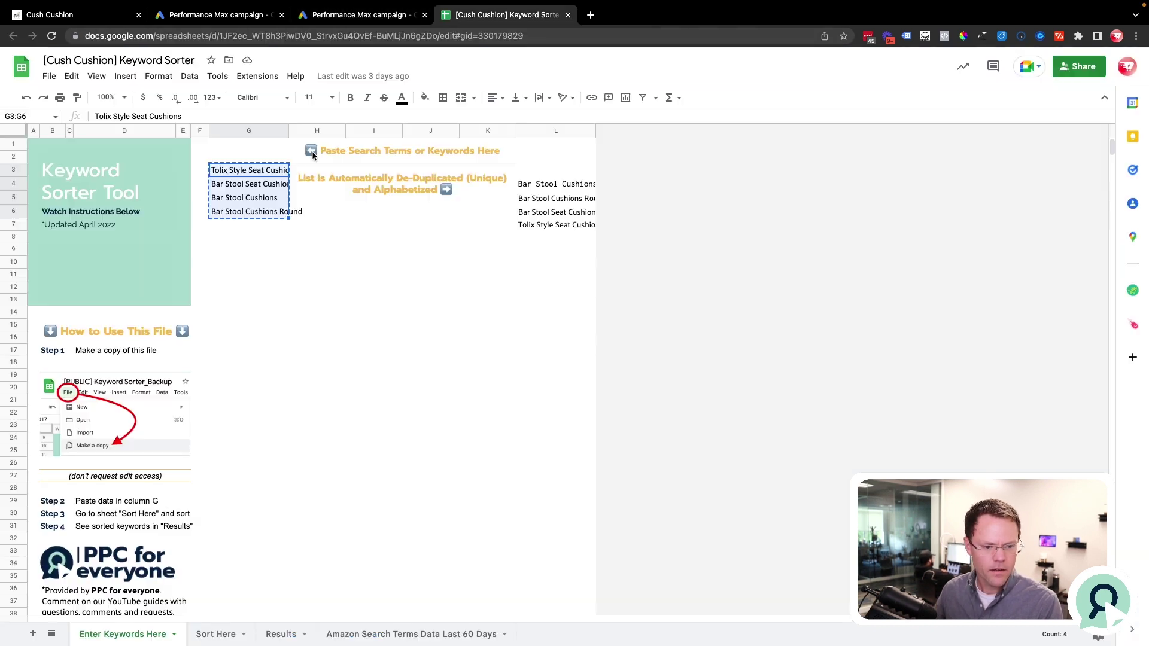
{"action": "left_click", "coordinate": [274, 258]}
{"action": "left_click_drag", "start_coordinate": [273, 172], "coordinate": [271, 212]}
{"action": "key", "text": "ctrl+c"}
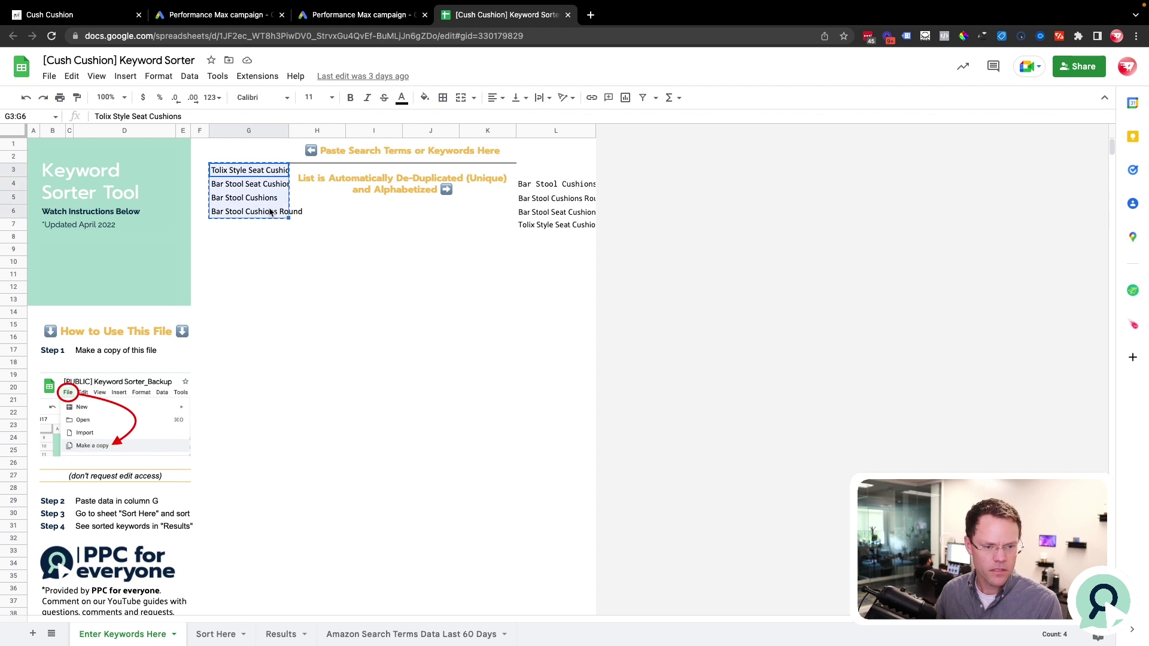
{"action": "key", "text": "ctrl+shift+Tab"}
{"action": "key", "text": "ctrl+shift+Tab"}
Step: Paste the four keywords as Google search terms, then save the custom segment and audience signal
{"action": "key", "text": "ctrl+Tab"}
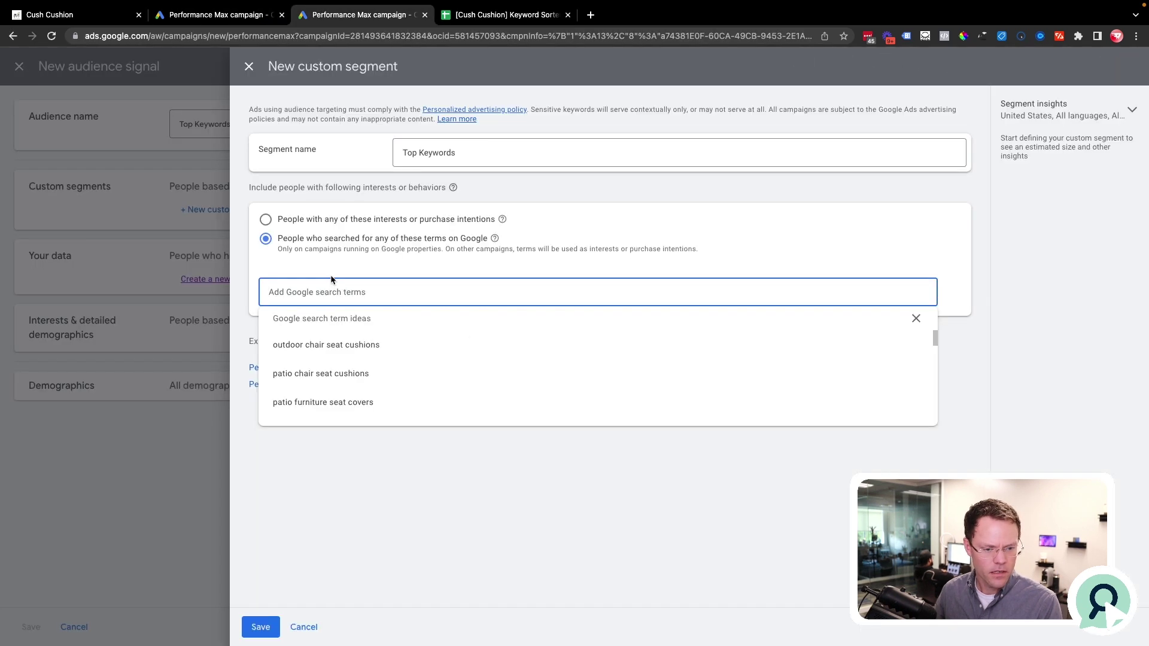
{"action": "key", "text": "ctrl+v"}
{"action": "left_click", "coordinate": [306, 453]}
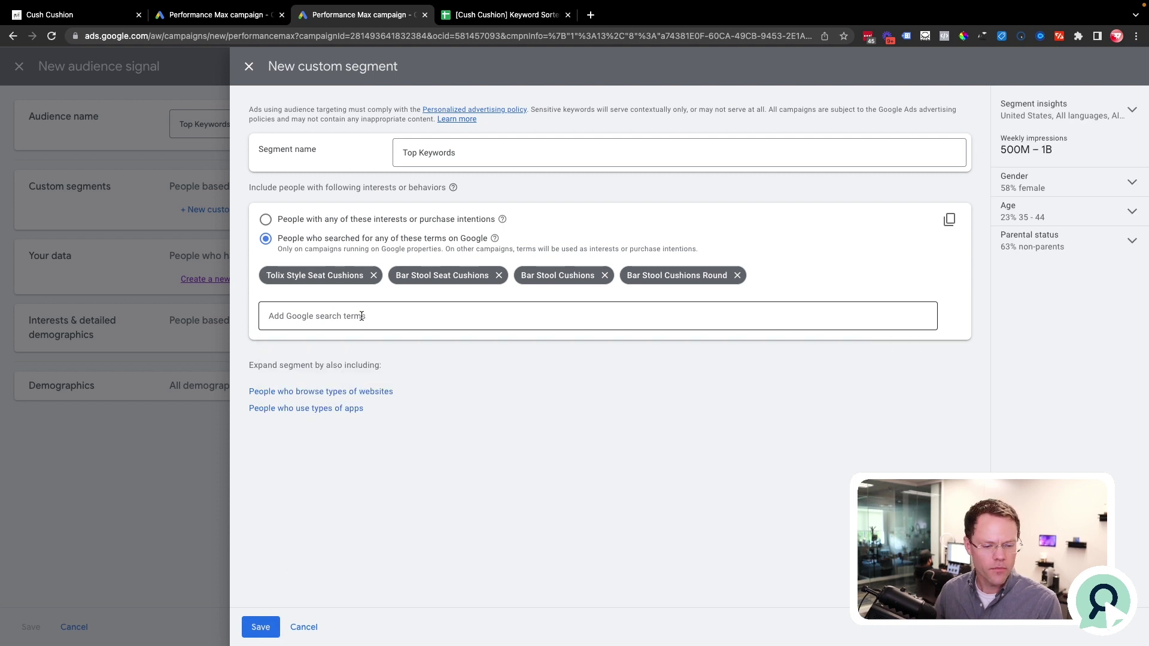
{"action": "left_click", "coordinate": [261, 628]}
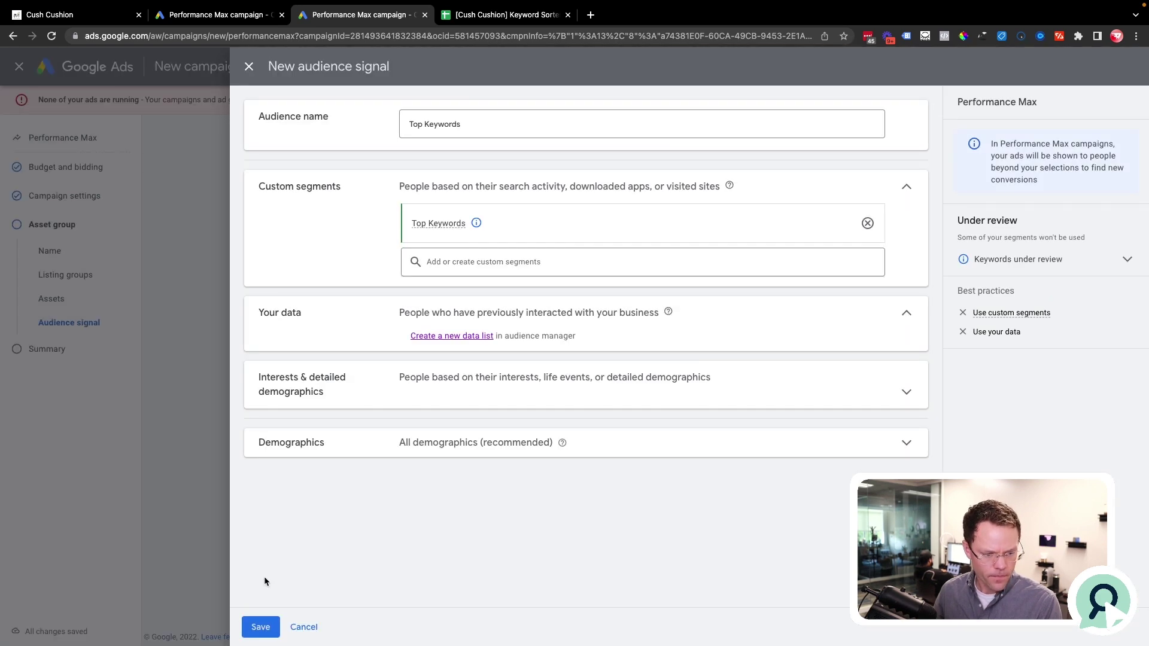
{"action": "left_click", "coordinate": [258, 628]}
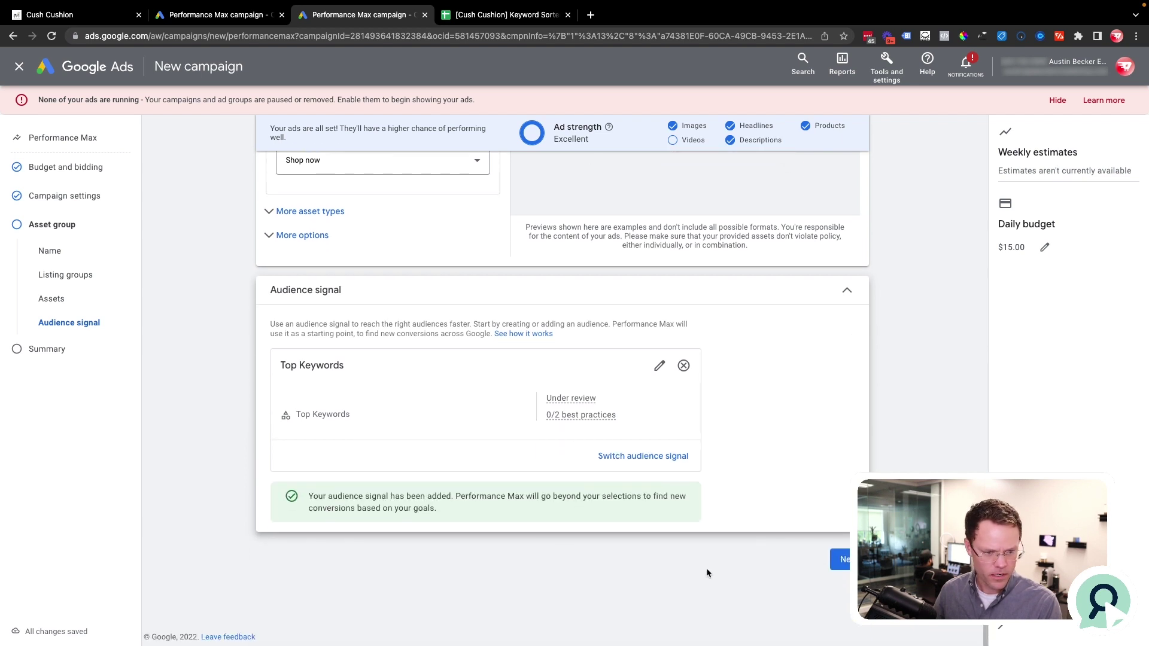
Step: Go through the review page and publish 'AB | performance max' with its $15.00/day budget
{"action": "left_click", "coordinate": [841, 560]}
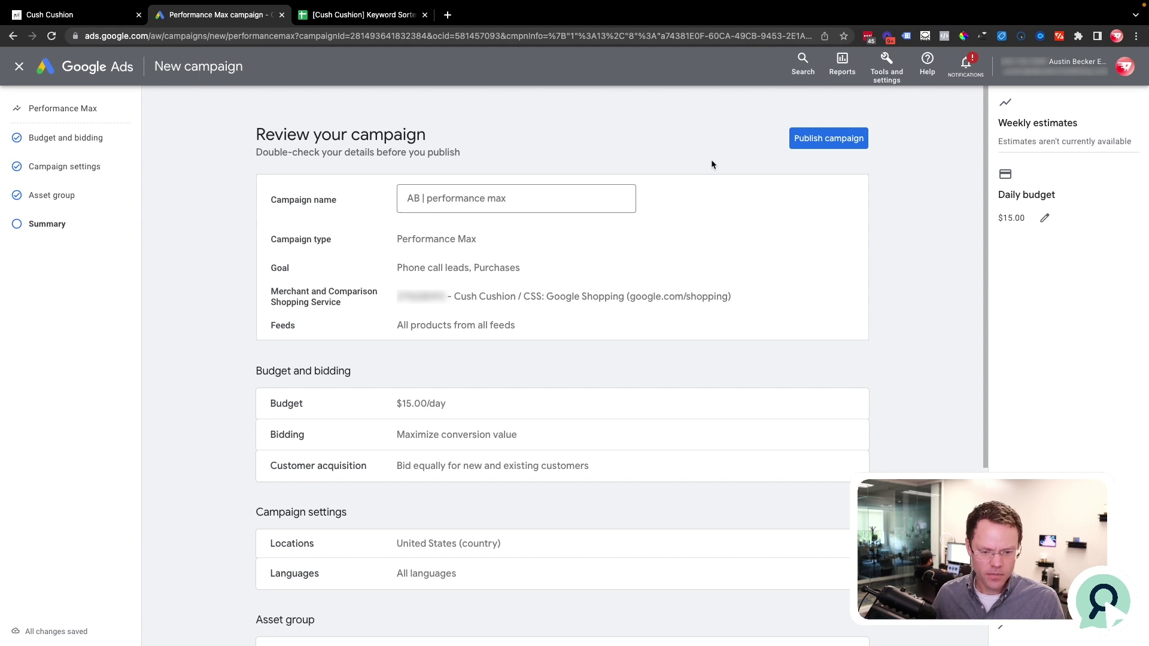
{"action": "scroll", "coordinate": [712, 164], "scroll_direction": "down", "scroll_amount": 3}
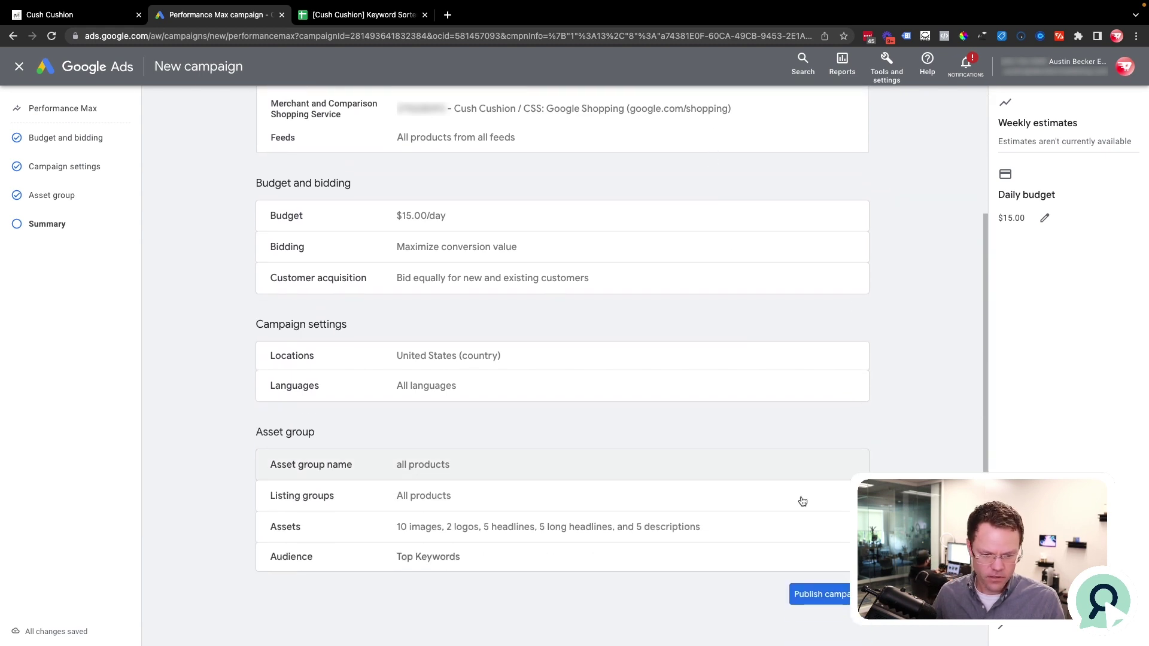
{"action": "left_click", "coordinate": [823, 593]}
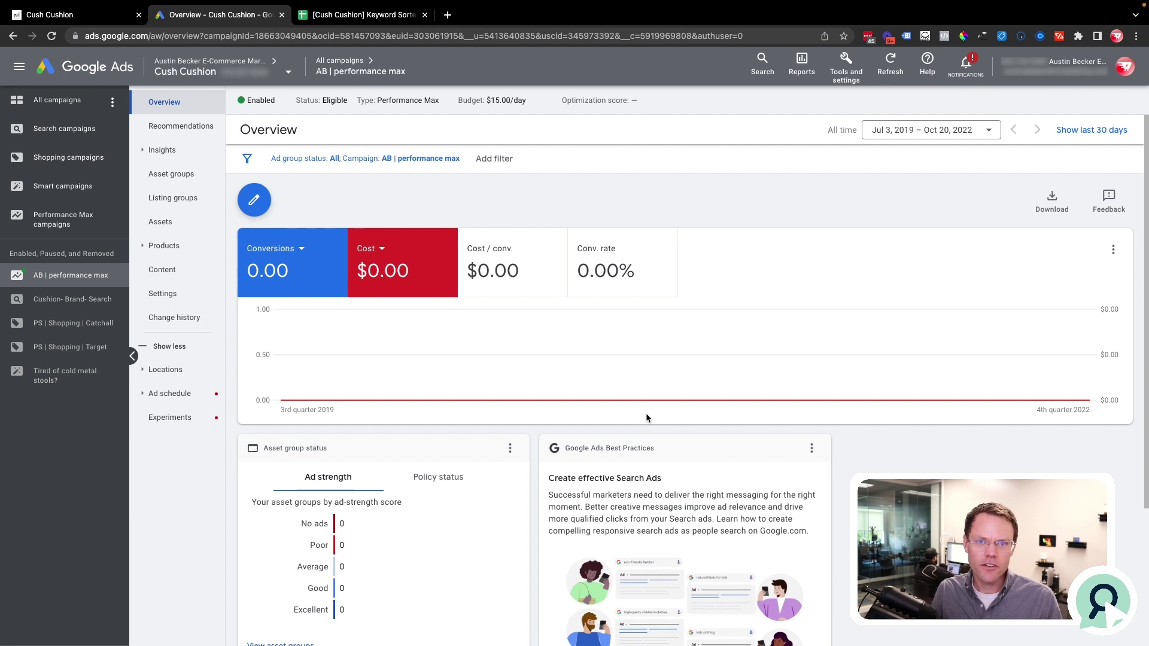
Step: Start a new campaign from the Shopping campaigns list without goal guidance, choosing the Shopping type
{"action": "left_click", "coordinate": [72, 158]}
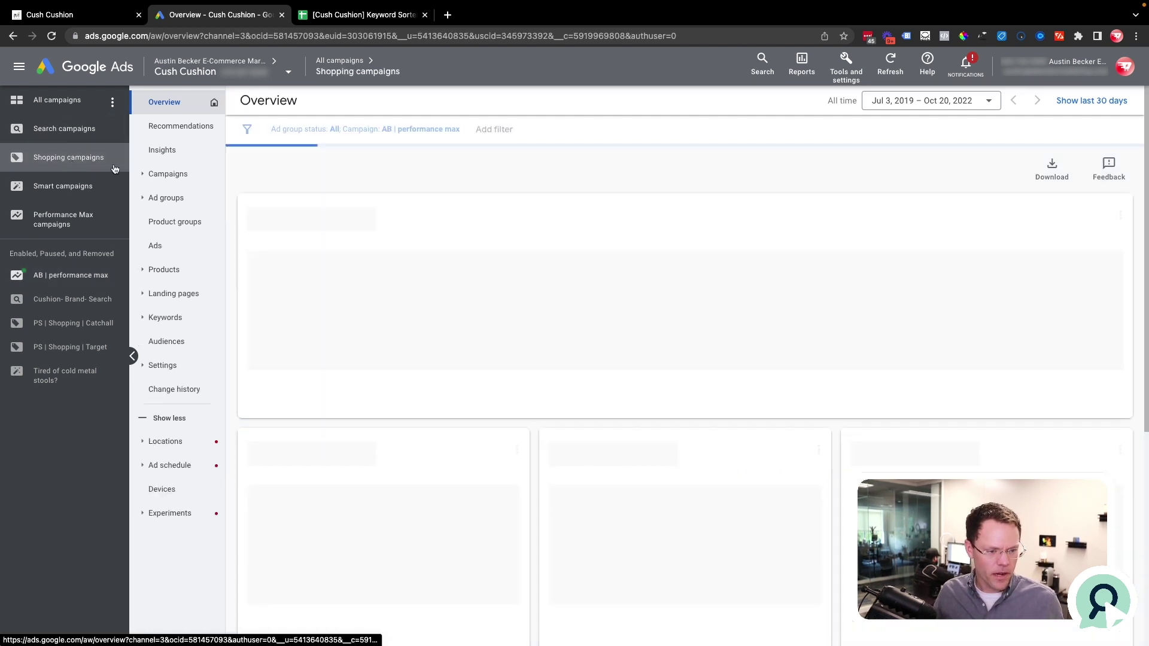
{"action": "left_click", "coordinate": [149, 178]}
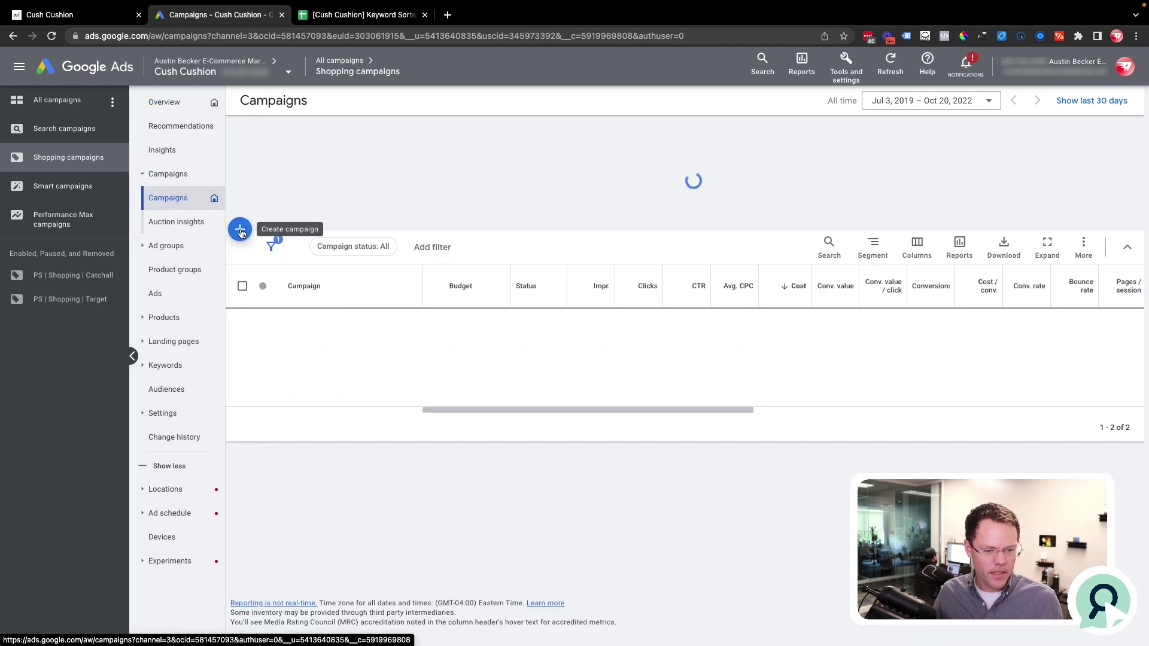
{"action": "left_click", "coordinate": [240, 231]}
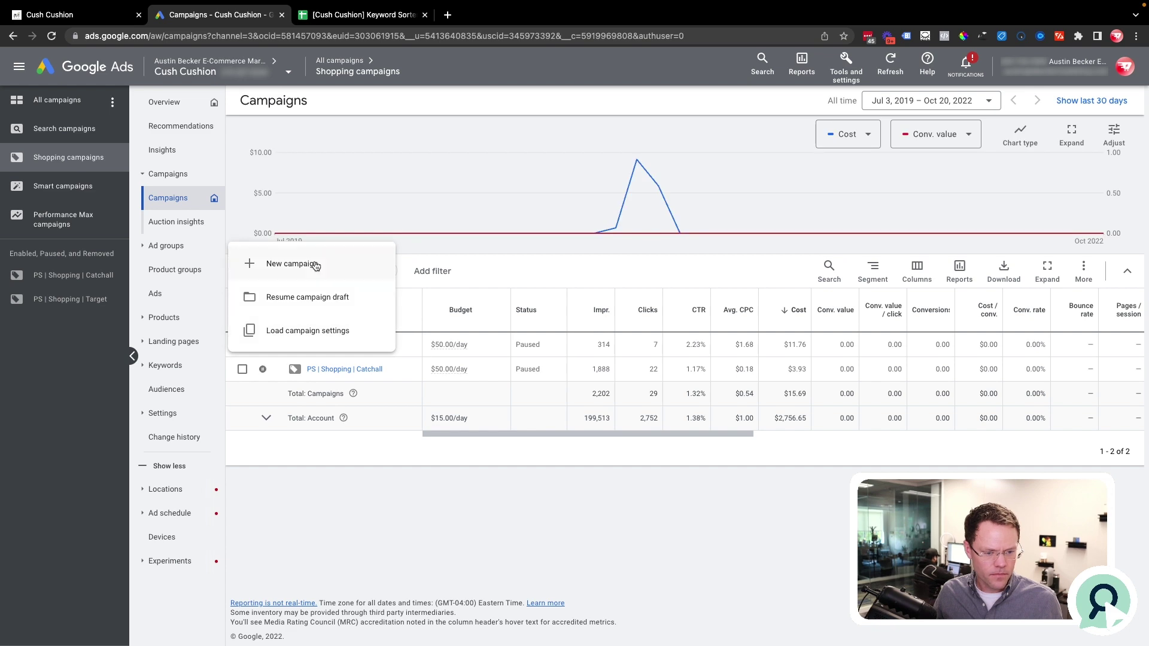
{"action": "left_click", "coordinate": [314, 265]}
{"action": "left_click", "coordinate": [790, 386]}
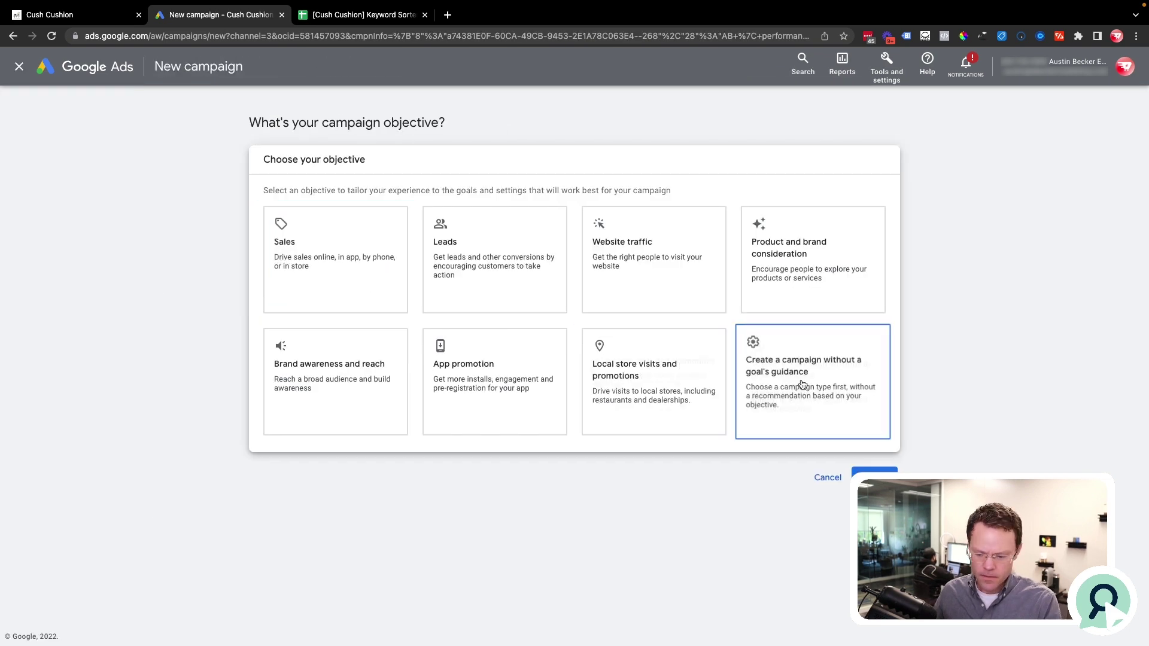
{"action": "scroll", "coordinate": [790, 383], "scroll_direction": "down", "scroll_amount": 6}
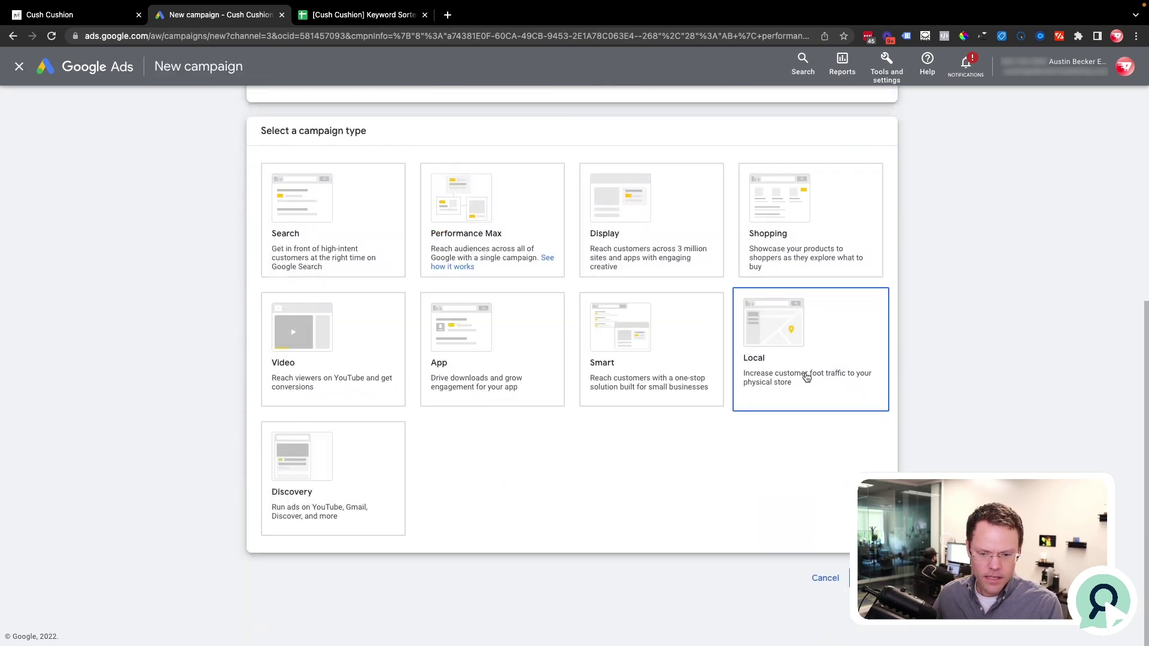
{"action": "scroll", "coordinate": [719, 368], "scroll_direction": "up", "scroll_amount": 5}
{"action": "left_click", "coordinate": [349, 226]}
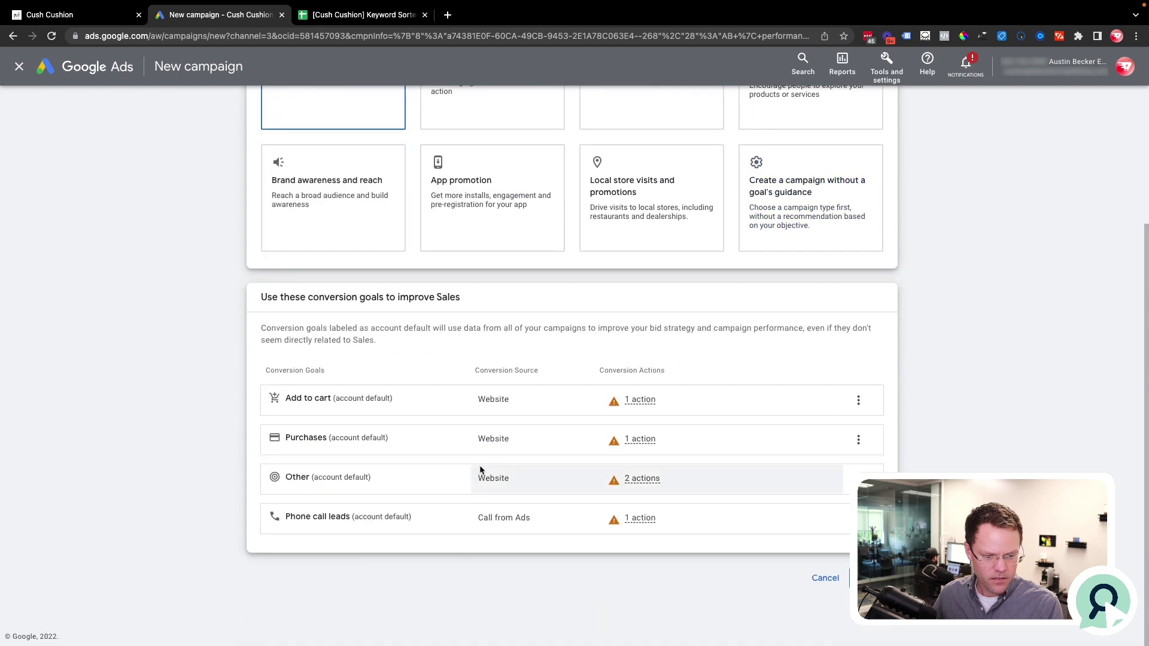
{"action": "scroll", "coordinate": [838, 305], "scroll_direction": "up", "scroll_amount": 2}
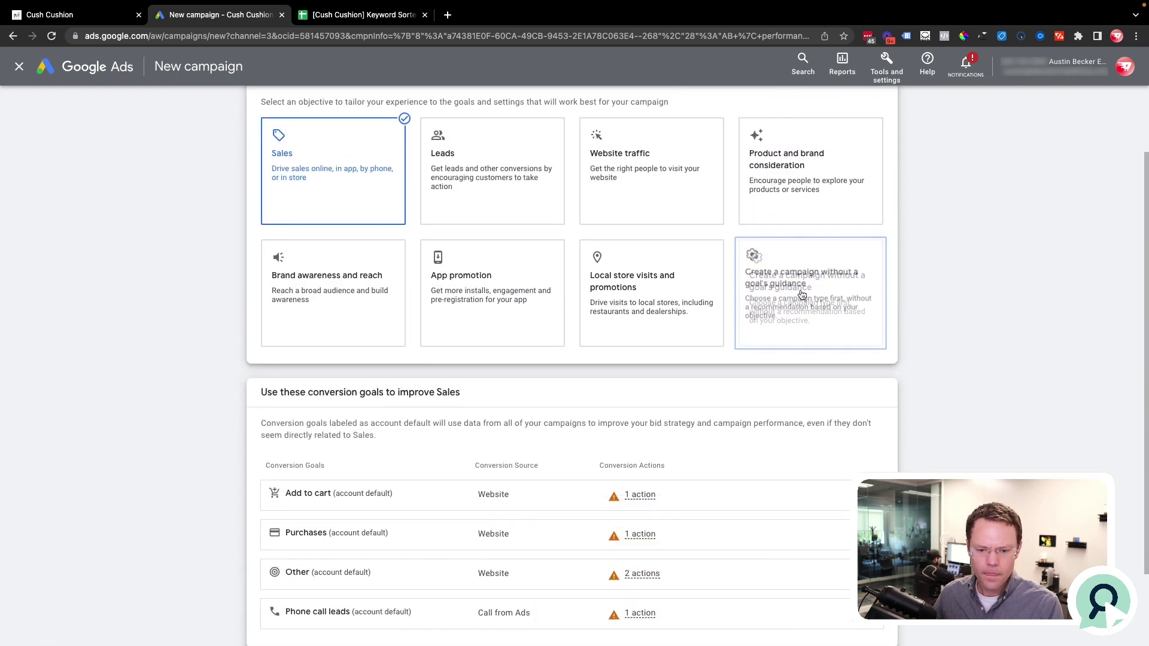
{"action": "left_click", "coordinate": [828, 305]}
{"action": "scroll", "coordinate": [829, 307], "scroll_direction": "down", "scroll_amount": 4}
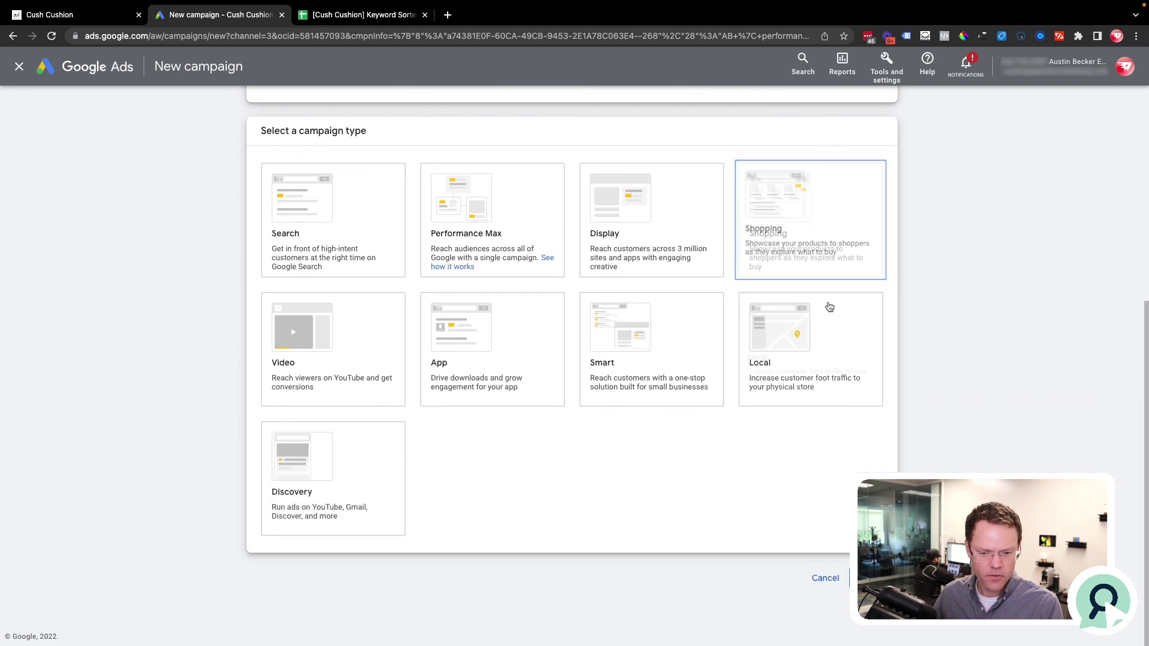
{"action": "left_click", "coordinate": [808, 227]}
Step: Remove the Add to cart and Other conversion goals from the campaign
{"action": "scroll", "coordinate": [832, 239], "scroll_direction": "down", "scroll_amount": 6}
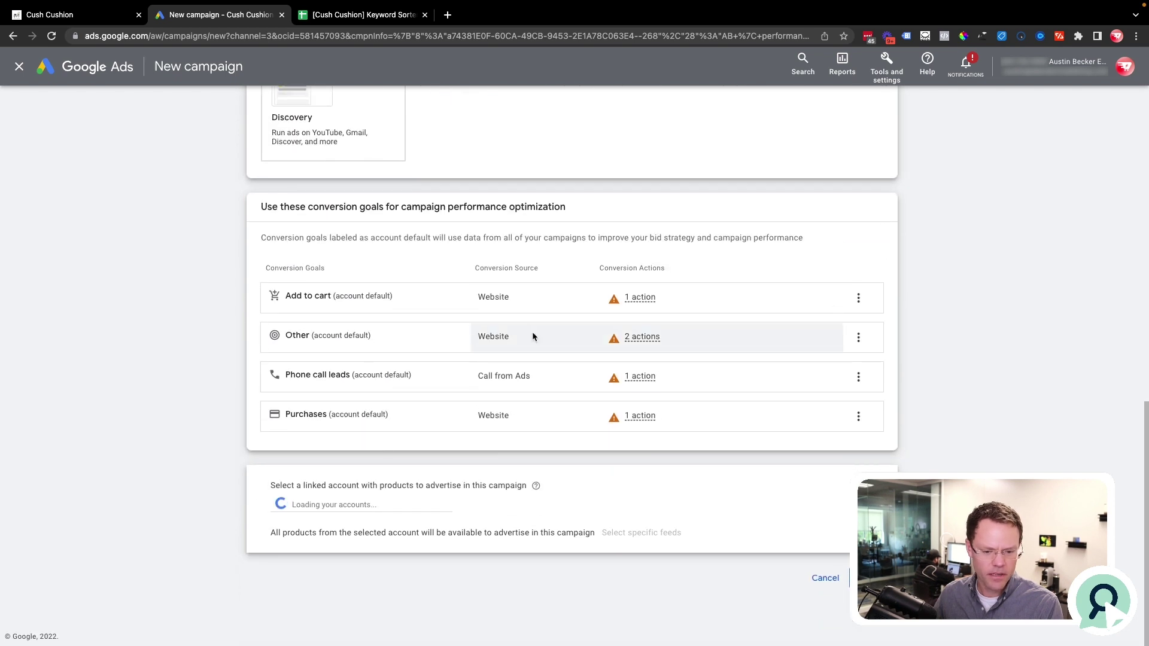
{"action": "left_click", "coordinate": [859, 298]}
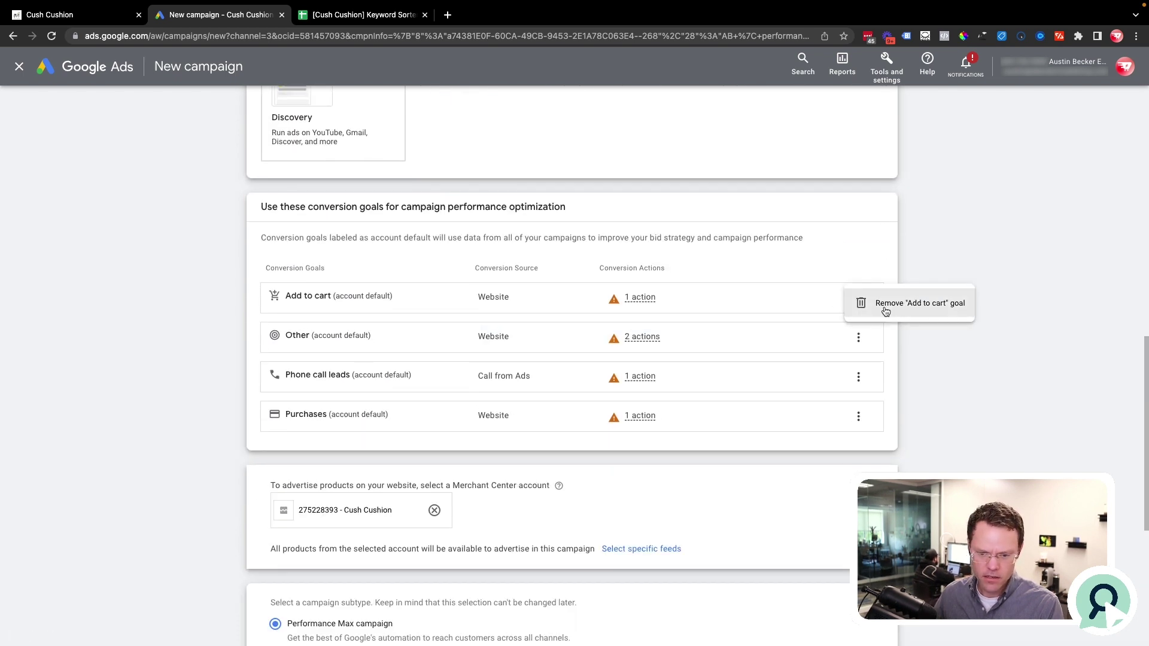
{"action": "left_click", "coordinate": [956, 310]}
{"action": "left_click", "coordinate": [688, 389]}
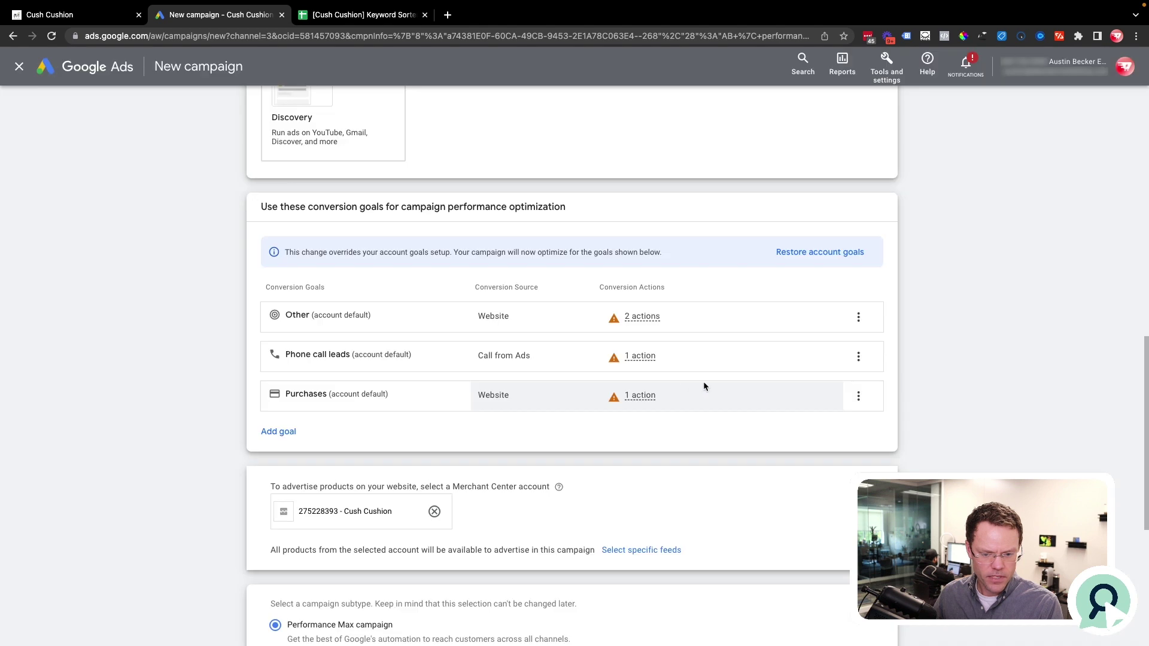
{"action": "left_click", "coordinate": [859, 317]}
{"action": "left_click", "coordinate": [904, 322]}
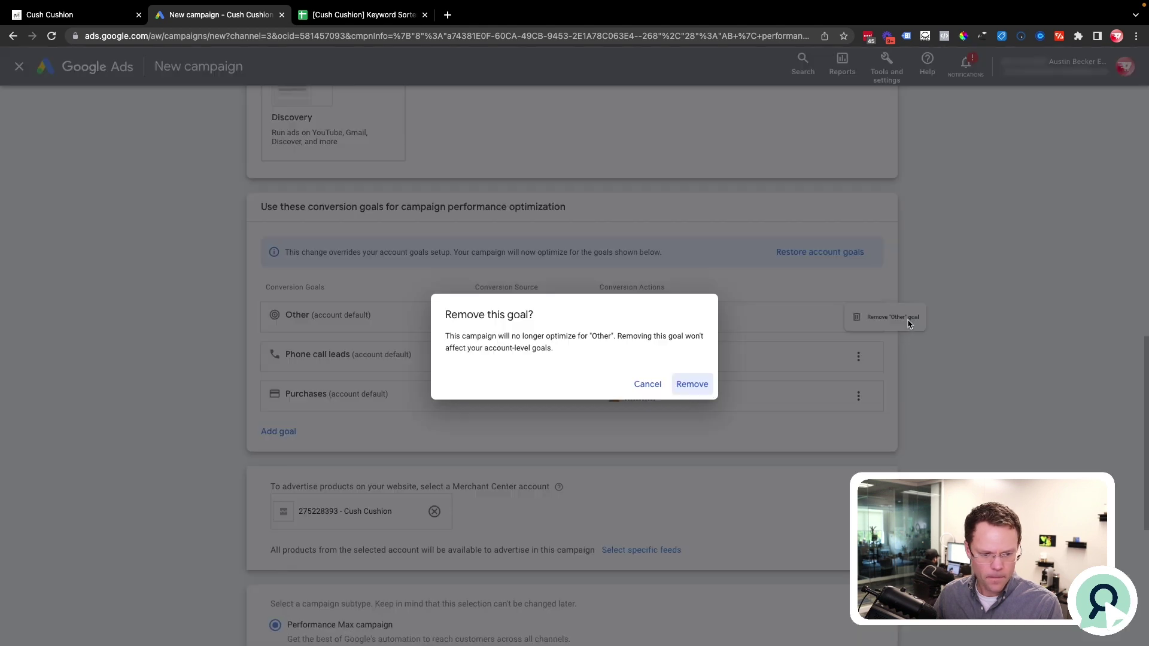
{"action": "left_click", "coordinate": [701, 385]}
Step: Select Standard Shopping as the campaign subtype and continue
{"action": "scroll", "coordinate": [671, 491], "scroll_direction": "down", "scroll_amount": 2}
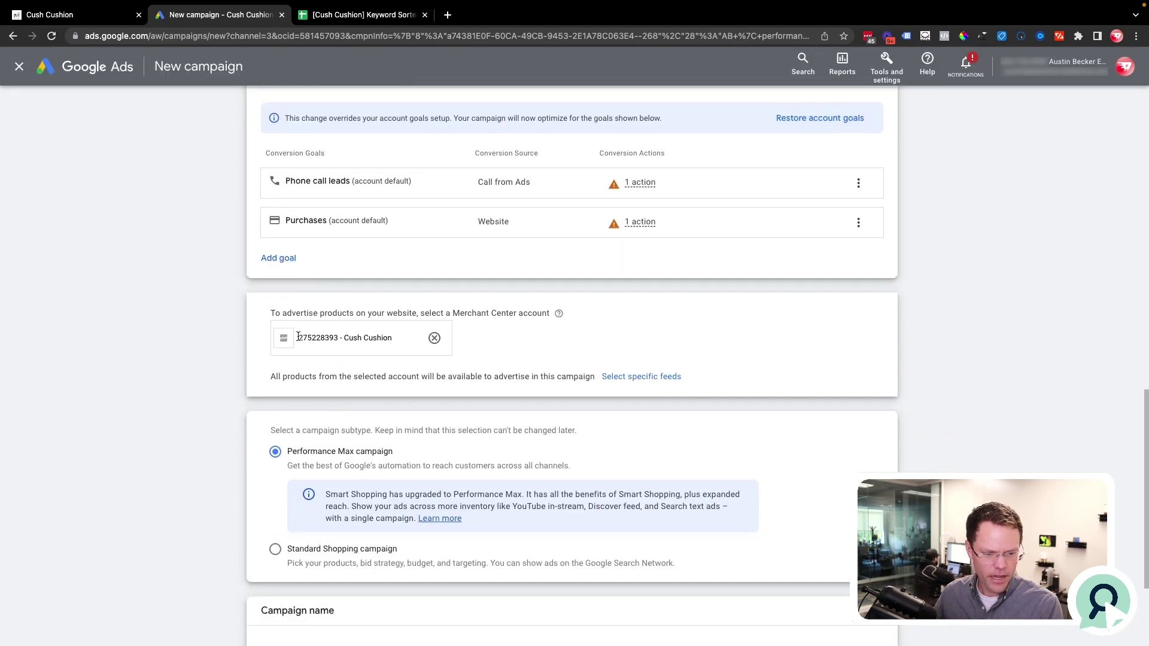
{"action": "left_click_drag", "start_coordinate": [298, 336], "coordinate": [349, 336]}
{"action": "scroll", "coordinate": [379, 429], "scroll_direction": "down", "scroll_amount": 2}
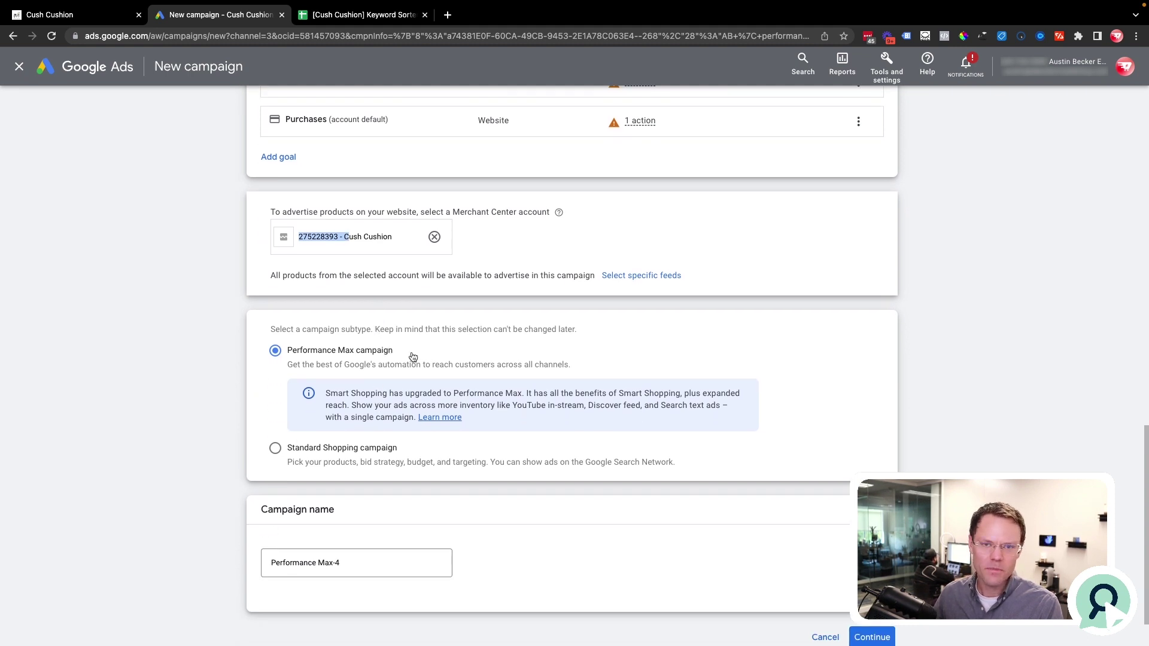
{"action": "left_click", "coordinate": [274, 449]}
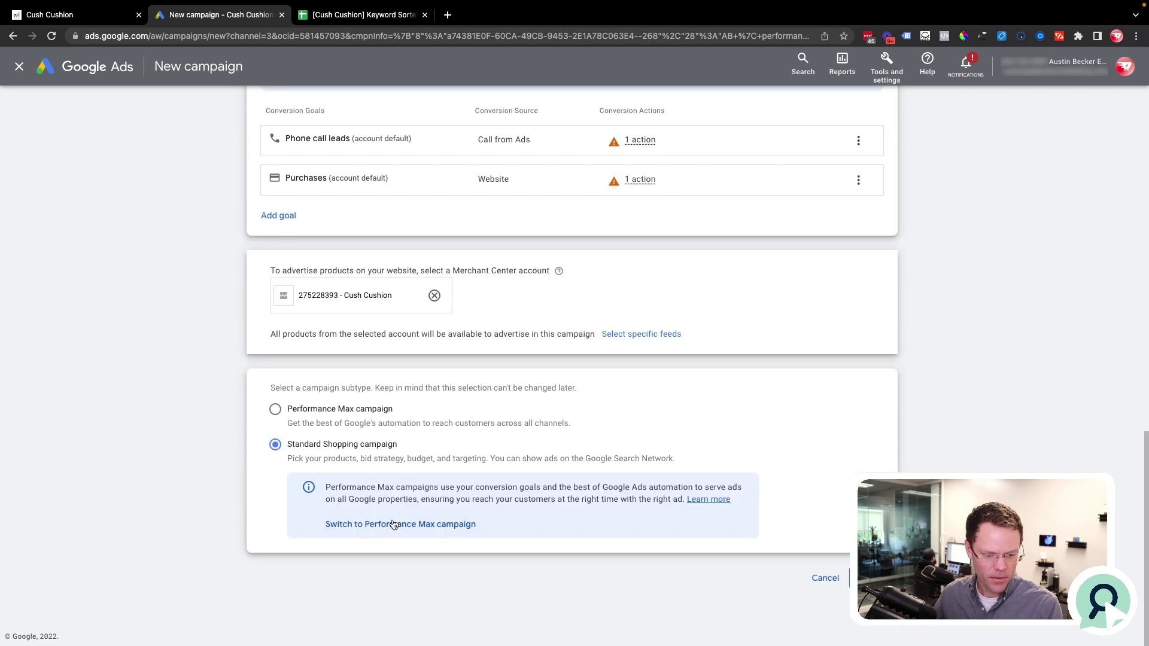
{"action": "left_click", "coordinate": [874, 604]}
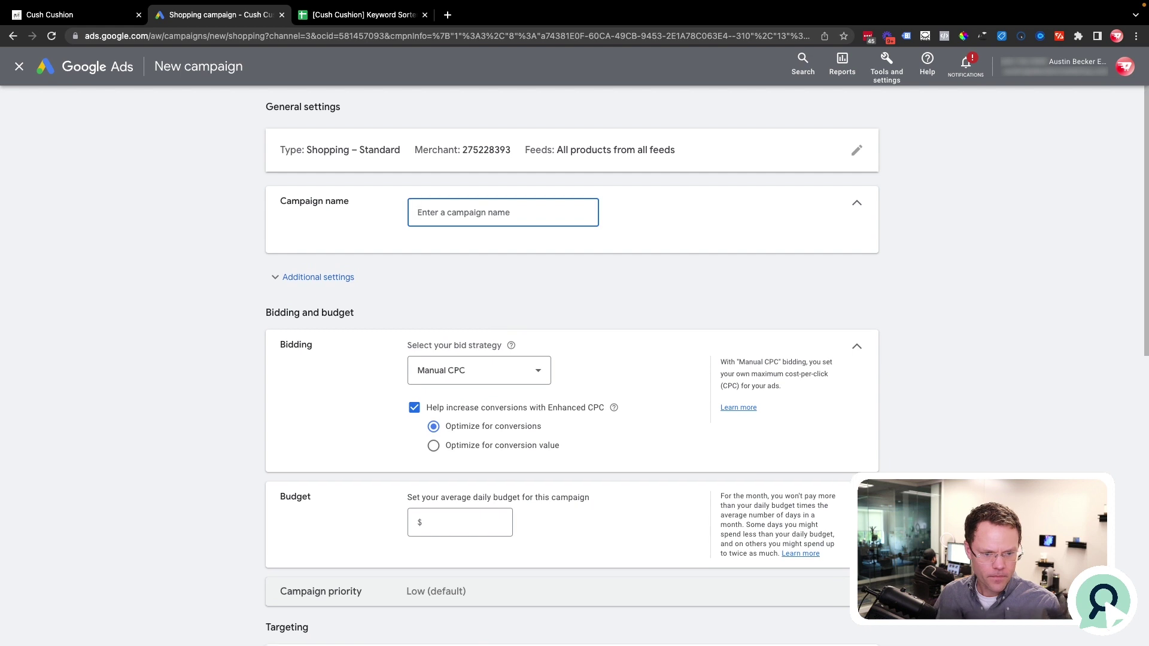
Step: Name the campaign 'AB | shopping', turn off Enhanced CPC, and set a $15.00 daily budget
{"action": "type", "text": "AB |"}
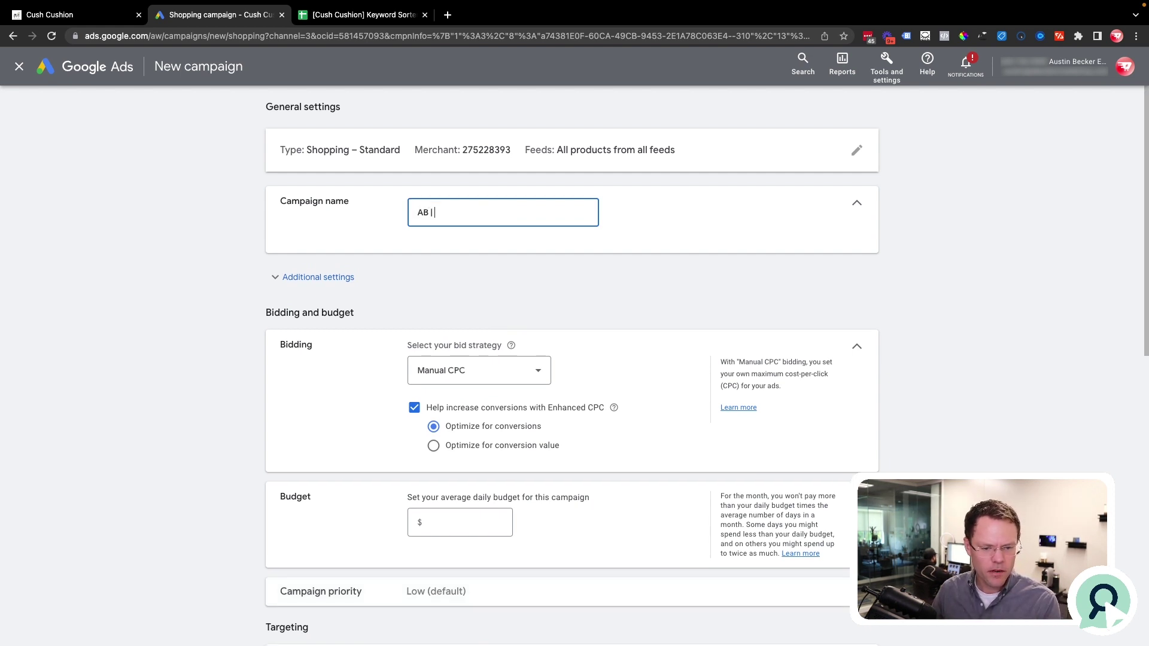
{"action": "type", "text": "shopping"}
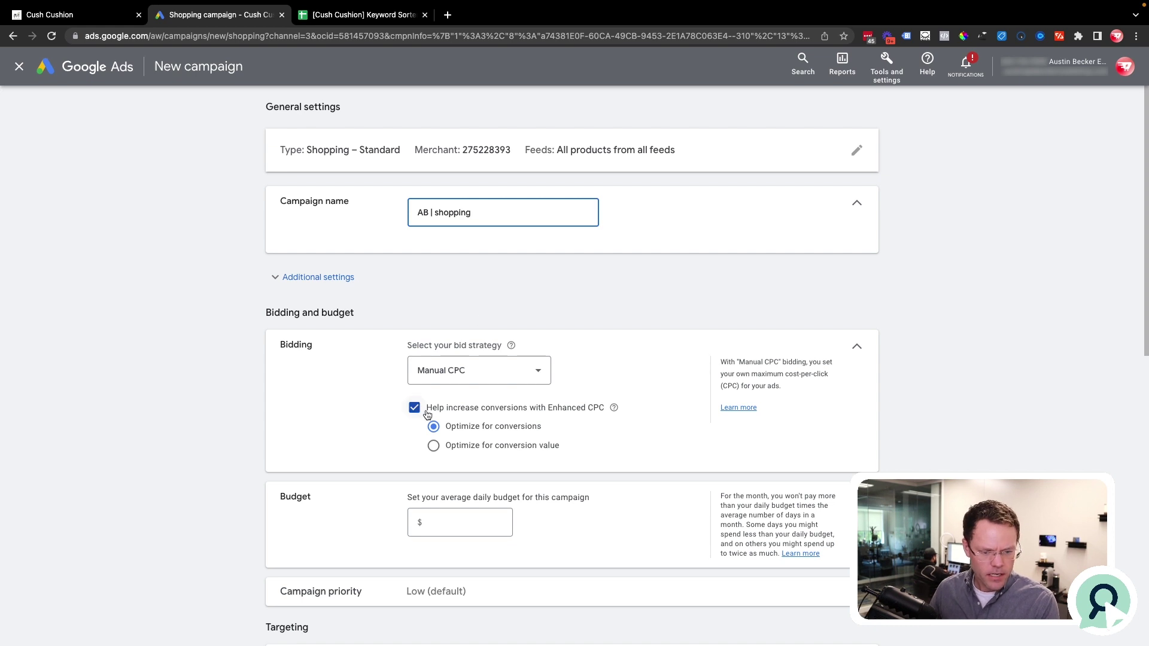
{"action": "left_click", "coordinate": [418, 410]}
{"action": "left_click", "coordinate": [467, 483]}
Step: Exclude Google search partners from the campaign's networks
{"action": "scroll", "coordinate": [436, 515], "scroll_direction": "down", "scroll_amount": 3}
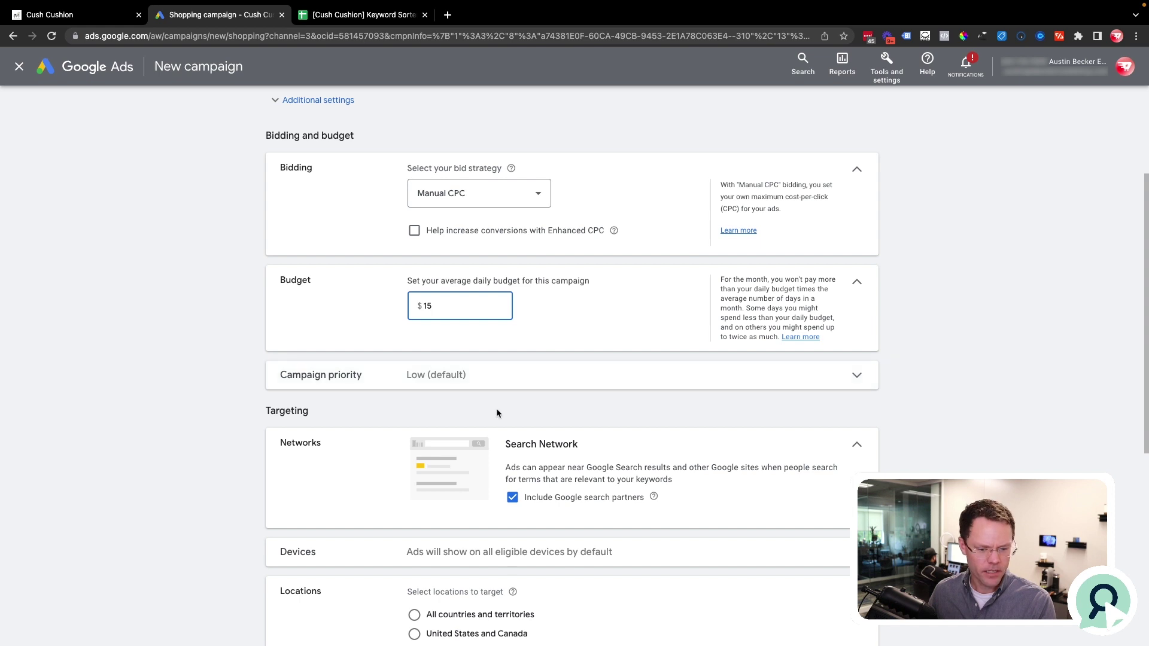
{"action": "scroll", "coordinate": [497, 413], "scroll_direction": "down", "scroll_amount": 3}
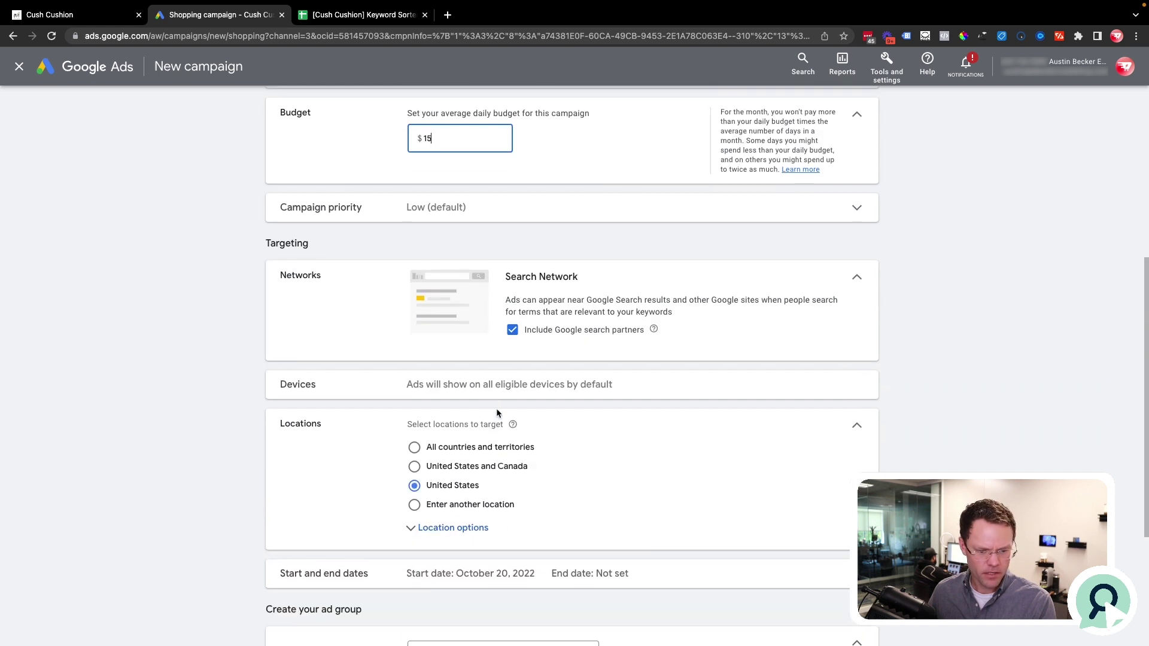
{"action": "left_click", "coordinate": [513, 331]}
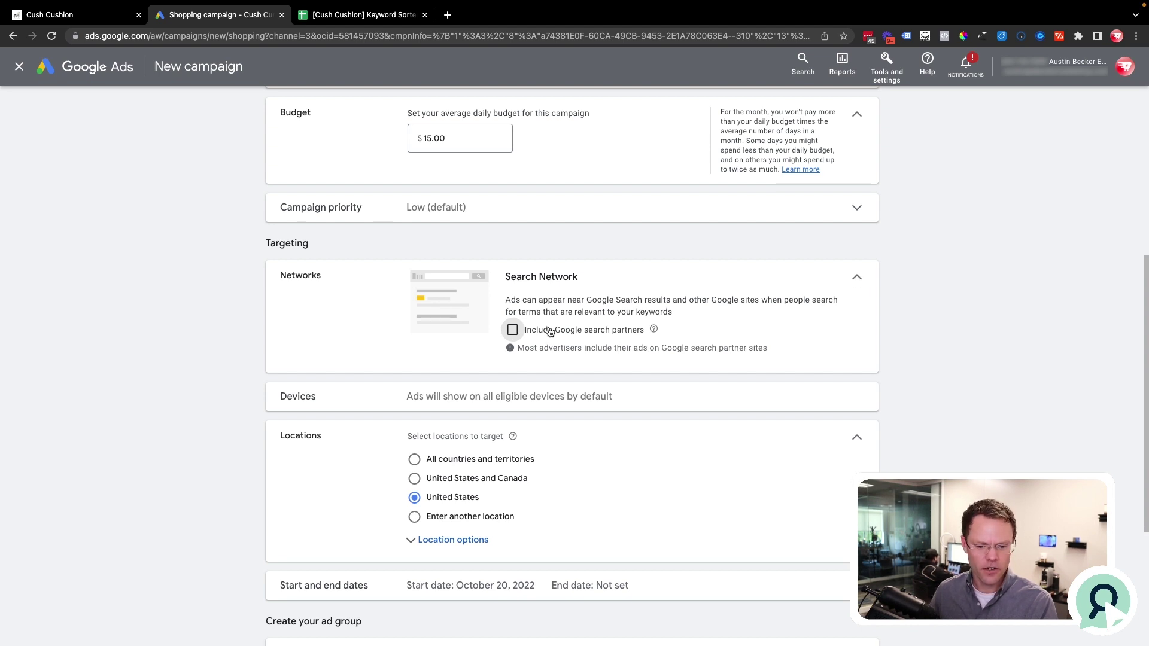
{"action": "left_click", "coordinate": [860, 282]}
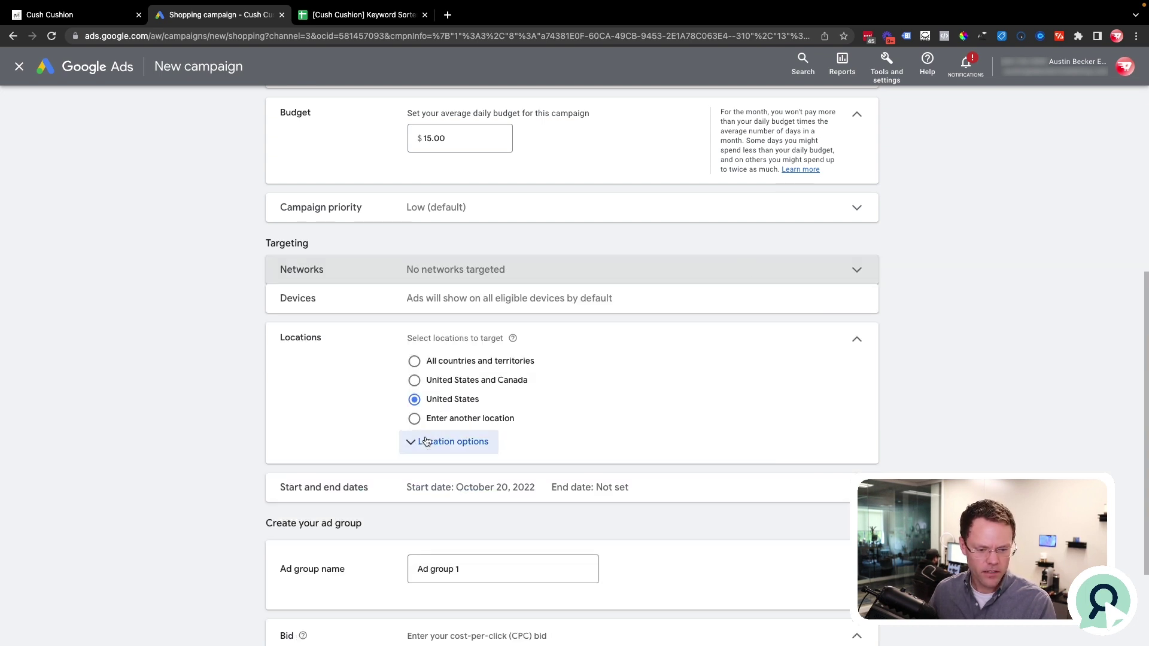
Step: Set location targeting to Presence, reaching only people in or regularly in the United States
{"action": "left_click", "coordinate": [427, 443]}
{"action": "scroll", "coordinate": [427, 448], "scroll_direction": "down", "scroll_amount": 3}
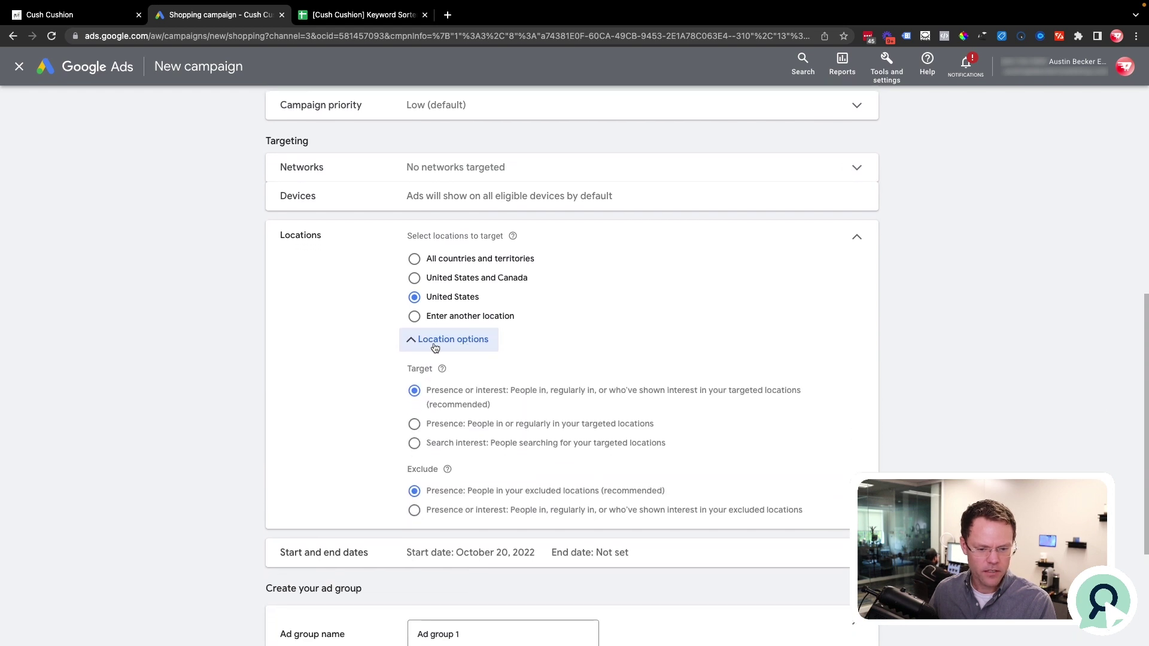
{"action": "left_click", "coordinate": [415, 424]}
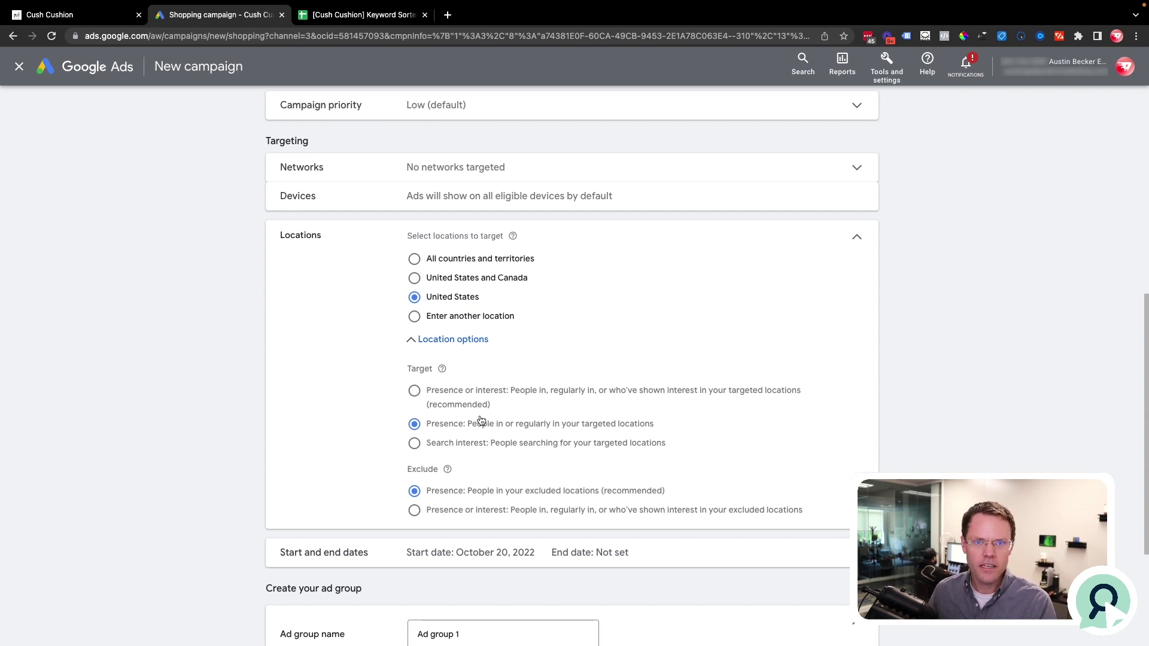
{"action": "left_click", "coordinate": [414, 392]}
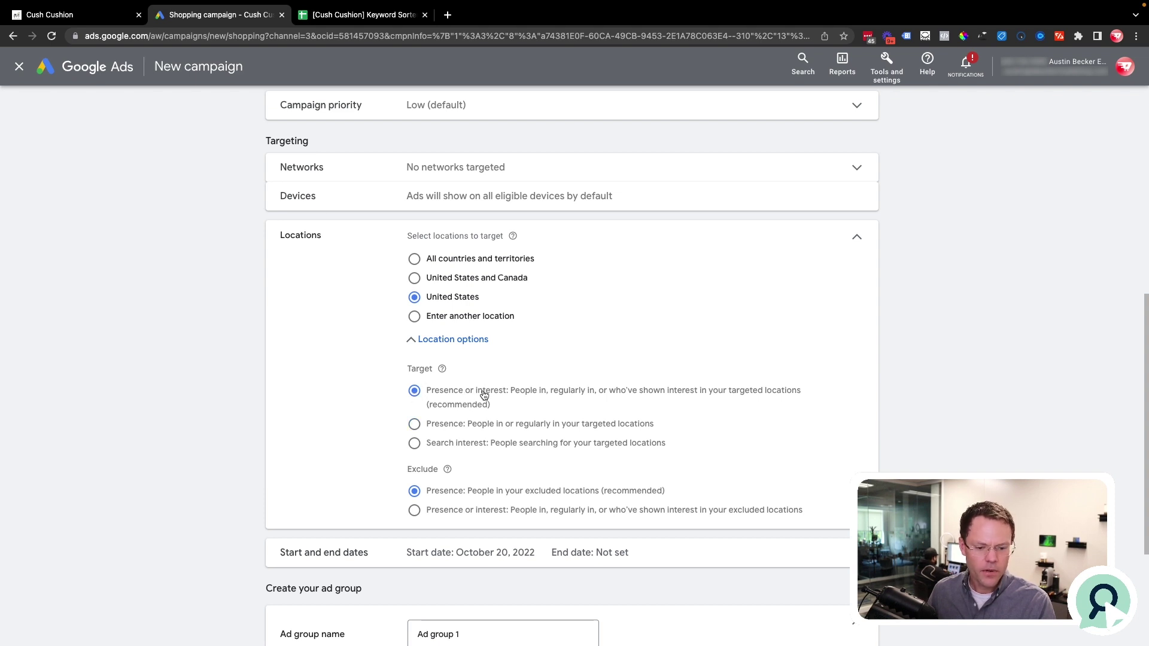
{"action": "left_click_drag", "start_coordinate": [466, 394], "coordinate": [506, 395]}
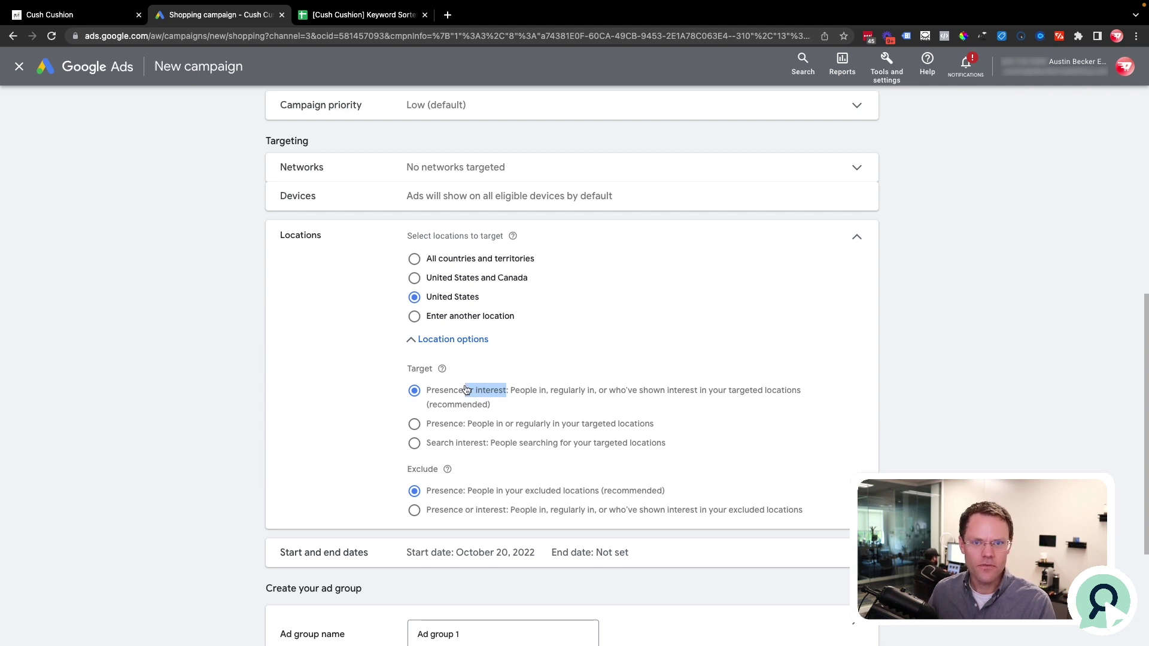
{"action": "left_click", "coordinate": [416, 425]}
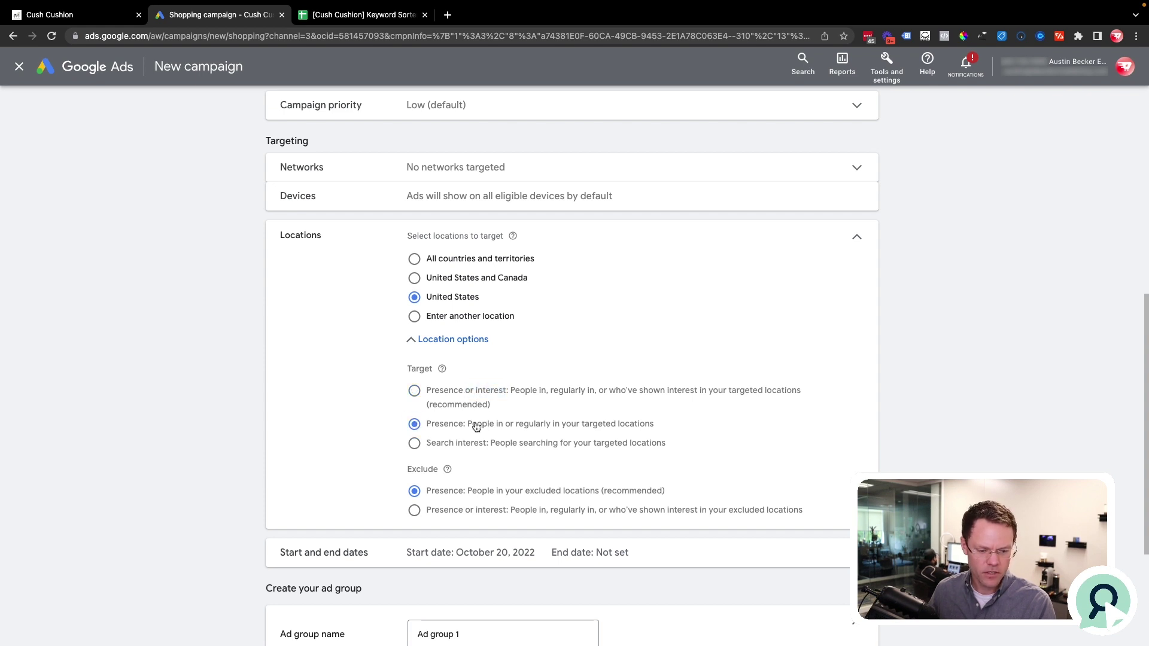
{"action": "left_click", "coordinate": [857, 240]}
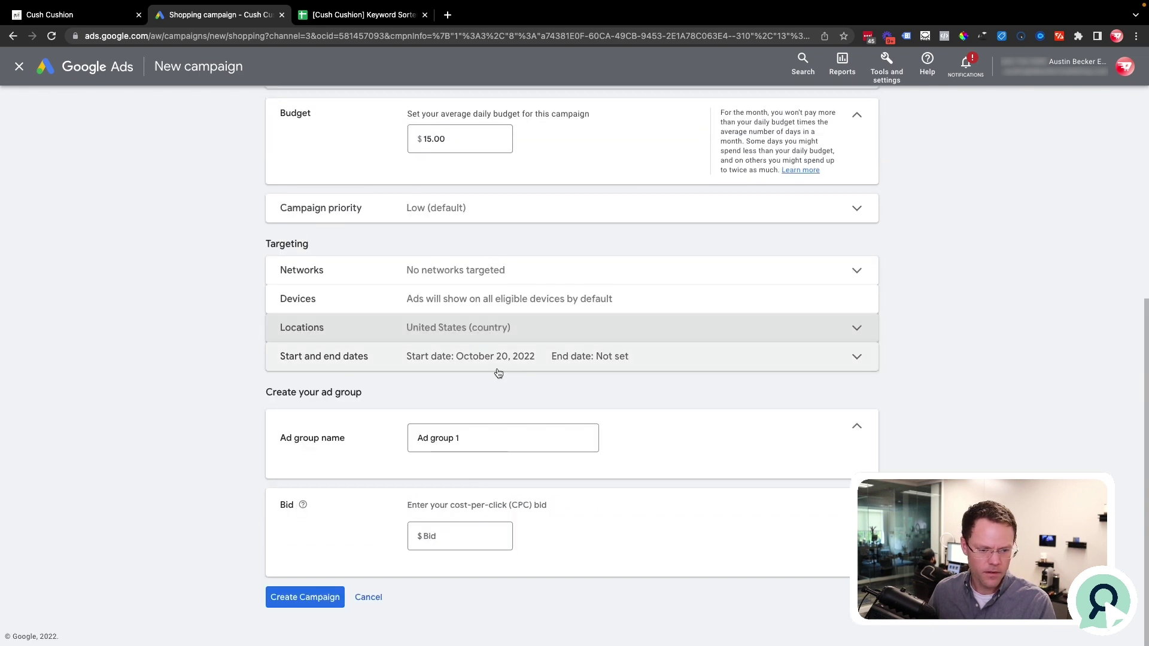
Step: Rename the ad group 'all products', set a $0.35 bid, and create the campaign
{"action": "triple_click", "coordinate": [479, 448]}
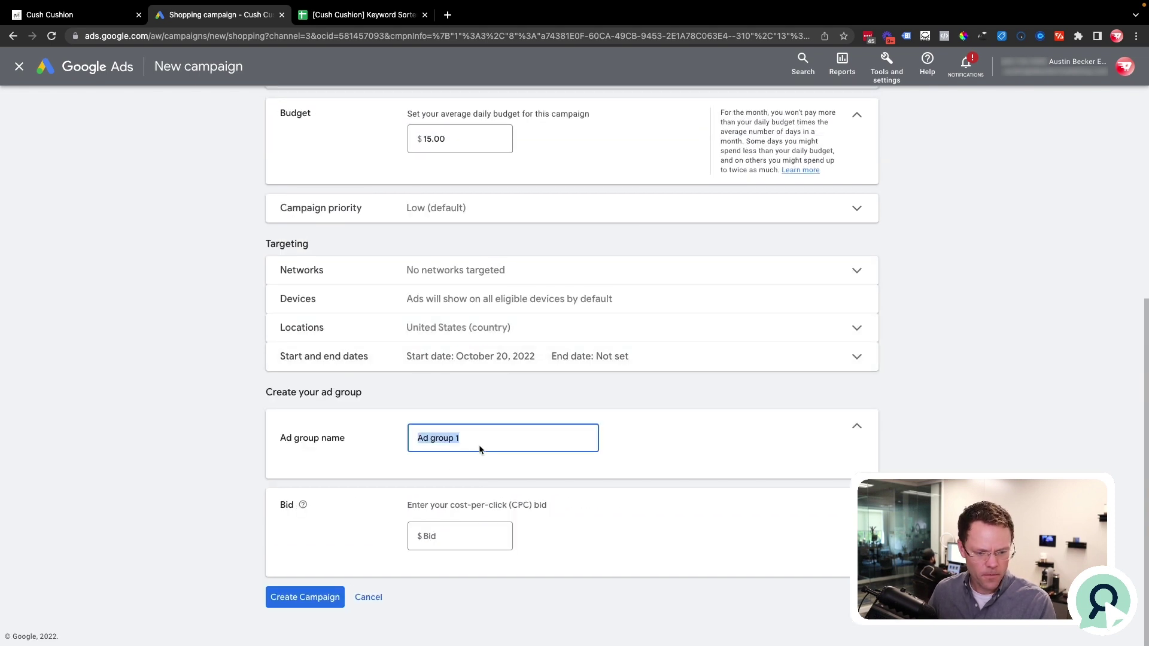
{"action": "type", "text": "all products"}
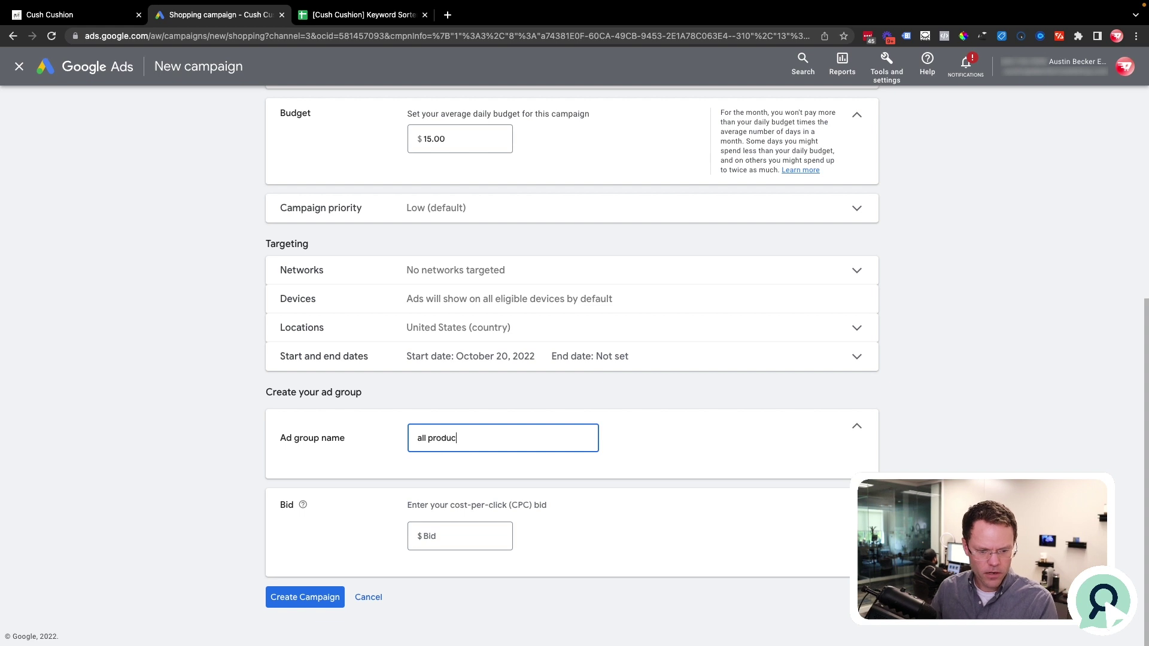
{"action": "left_click", "coordinate": [455, 536]}
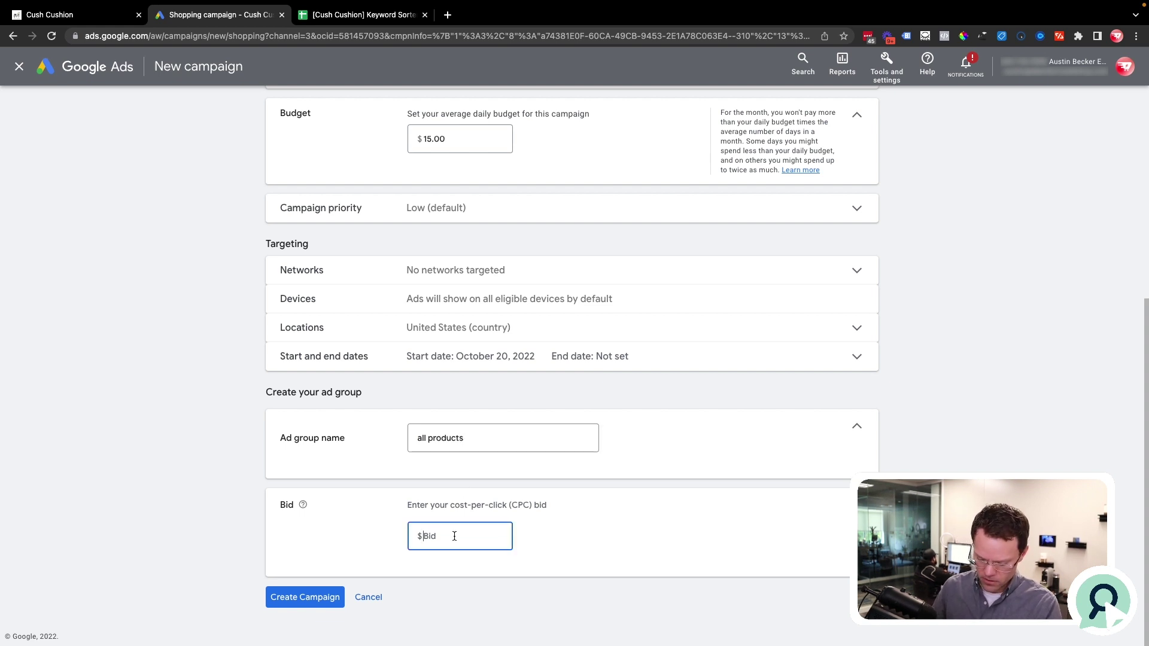
{"action": "type", "text": ".35"}
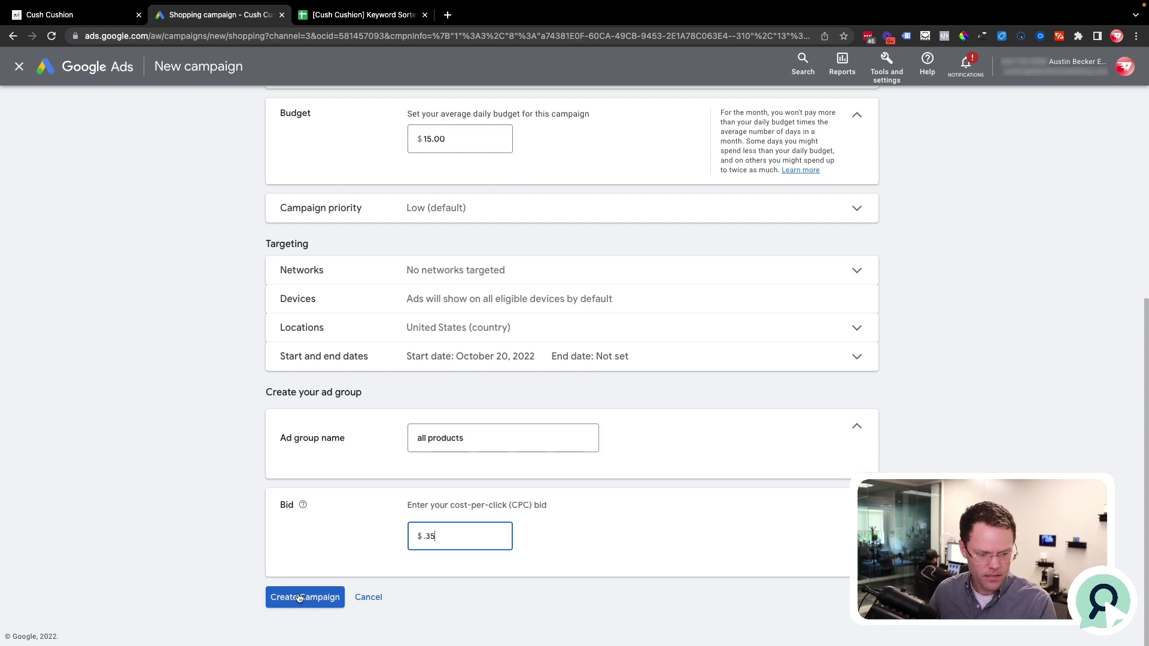
{"action": "left_click", "coordinate": [300, 598]}
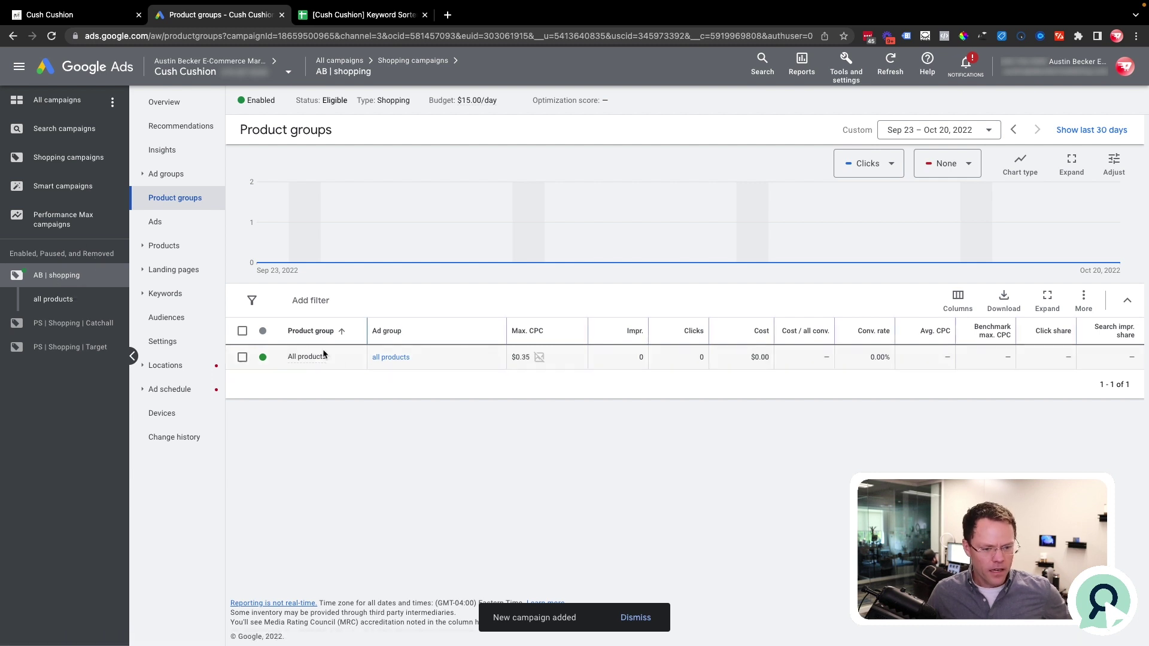
{"action": "mouse_move", "coordinate": [315, 359]}
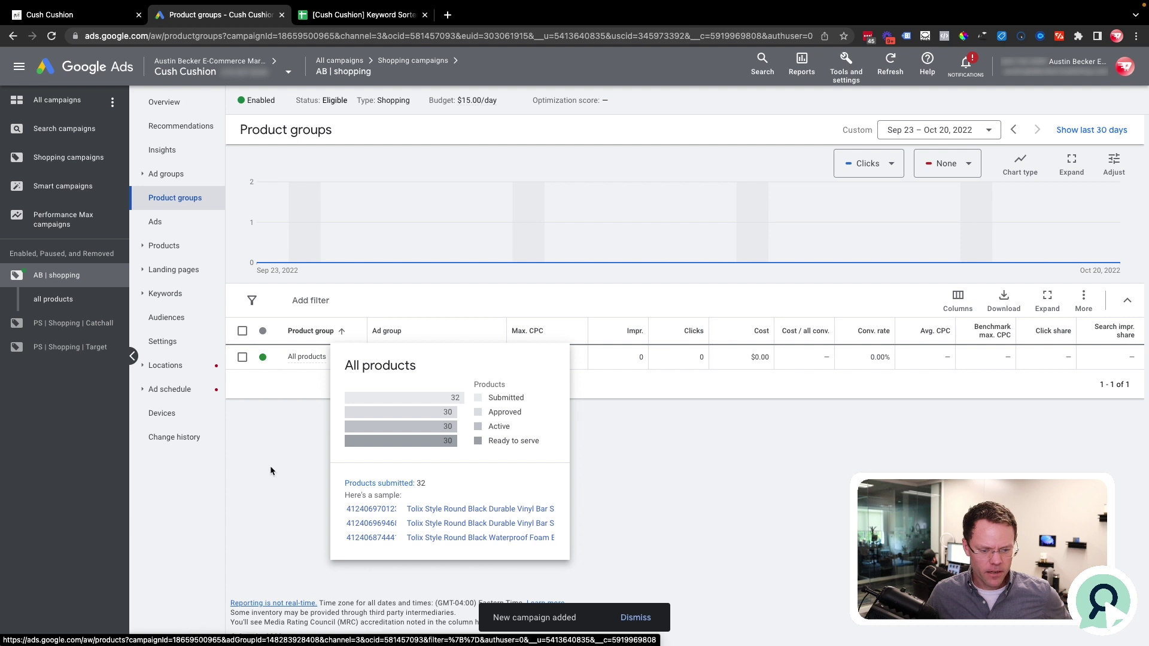
{"action": "left_click", "coordinate": [353, 359]}
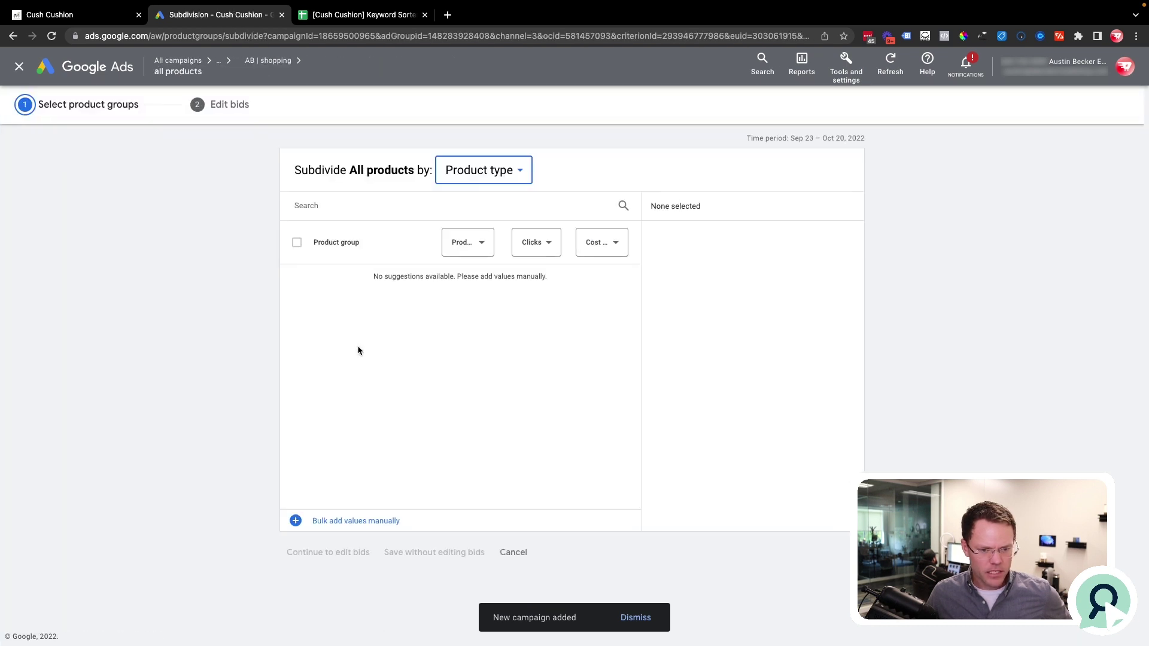
{"action": "left_click", "coordinate": [481, 177]}
{"action": "left_click", "coordinate": [465, 230]}
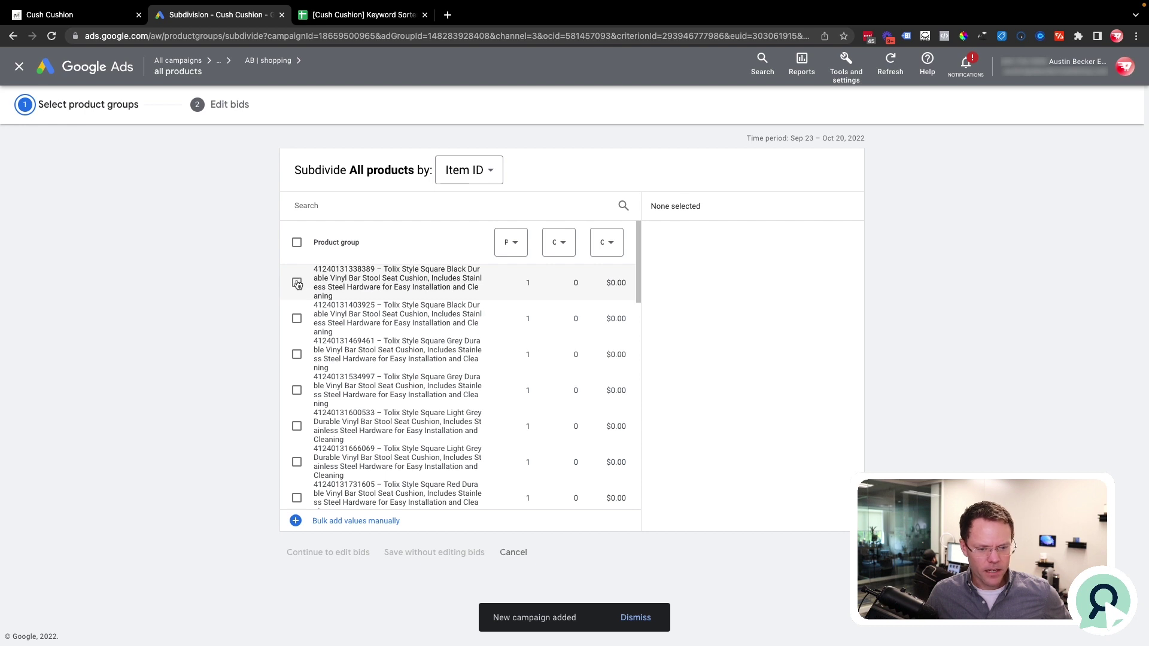
{"action": "left_click", "coordinate": [298, 283]}
{"action": "left_click", "coordinate": [297, 319]}
{"action": "left_click", "coordinate": [297, 355]}
{"action": "left_click", "coordinate": [297, 426]}
{"action": "left_click", "coordinate": [297, 461]}
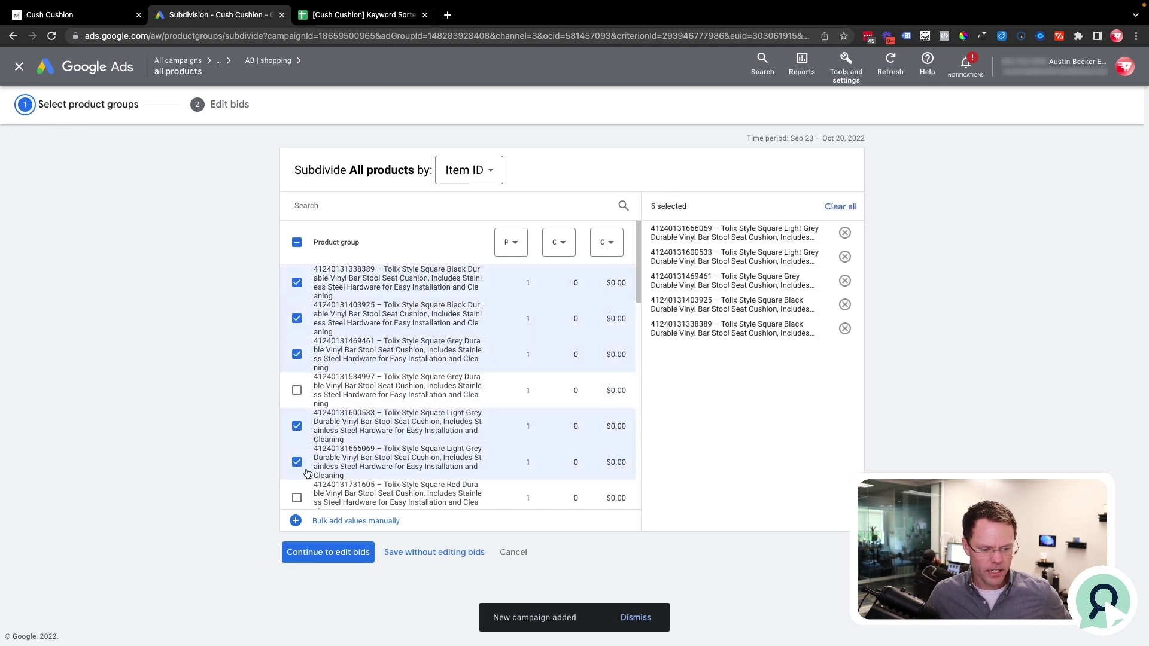
{"action": "left_click", "coordinate": [351, 555]}
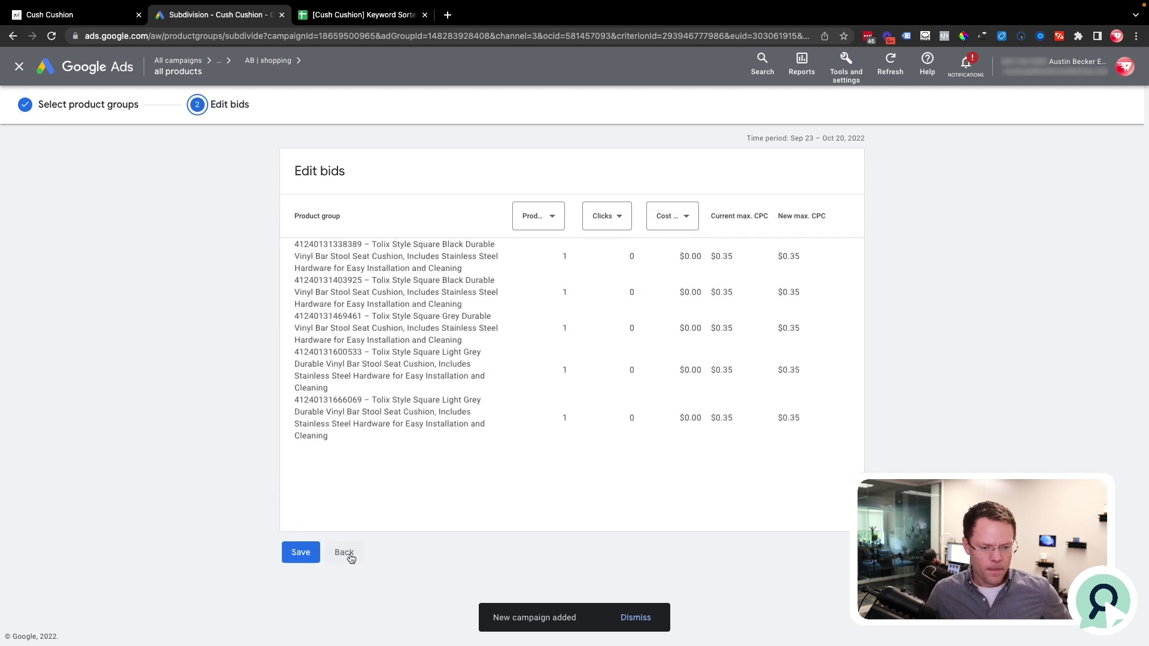
Step: Change each of the five items' max CPC from $0.35 to $0.45 and save
{"action": "left_click", "coordinate": [807, 257]}
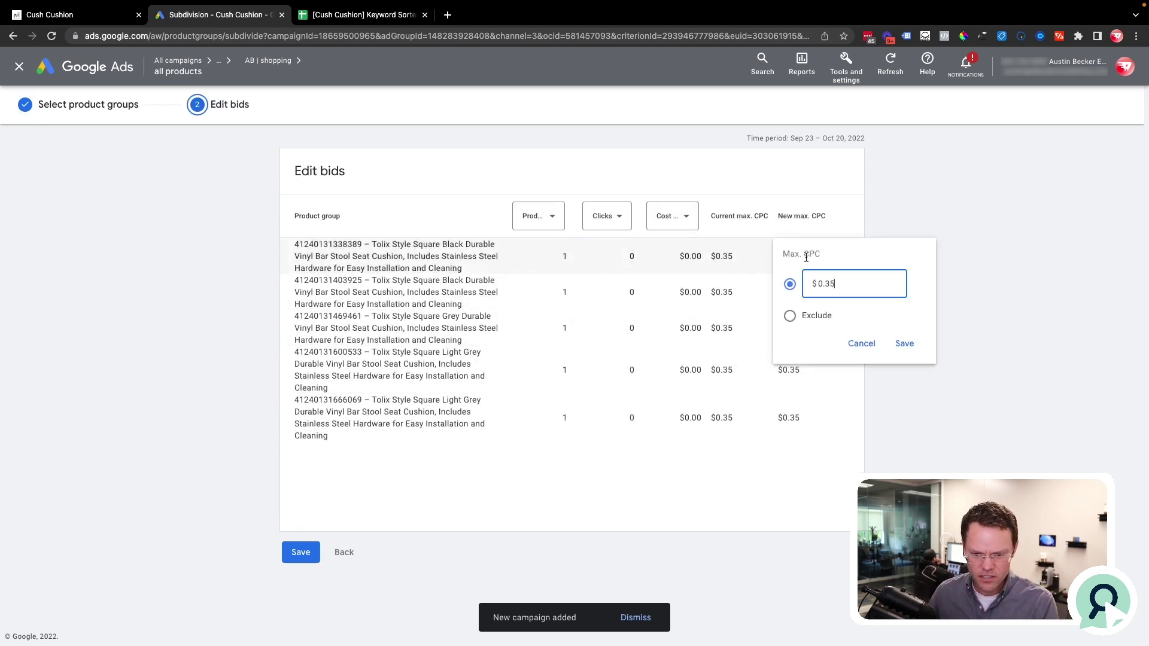
{"action": "double_click", "coordinate": [832, 280]}
{"action": "type", "text": "0.45"}
{"action": "left_click", "coordinate": [904, 343]}
{"action": "left_click", "coordinate": [904, 379]}
{"action": "type", "text": "0.45"}
{"action": "key", "text": "Return"}
{"action": "type", "text": "0.45"}
{"action": "left_click", "coordinate": [903, 452]}
{"action": "type", "text": "0.45"}
{"action": "key", "text": "Return"}
{"action": "left_click", "coordinate": [298, 552]}
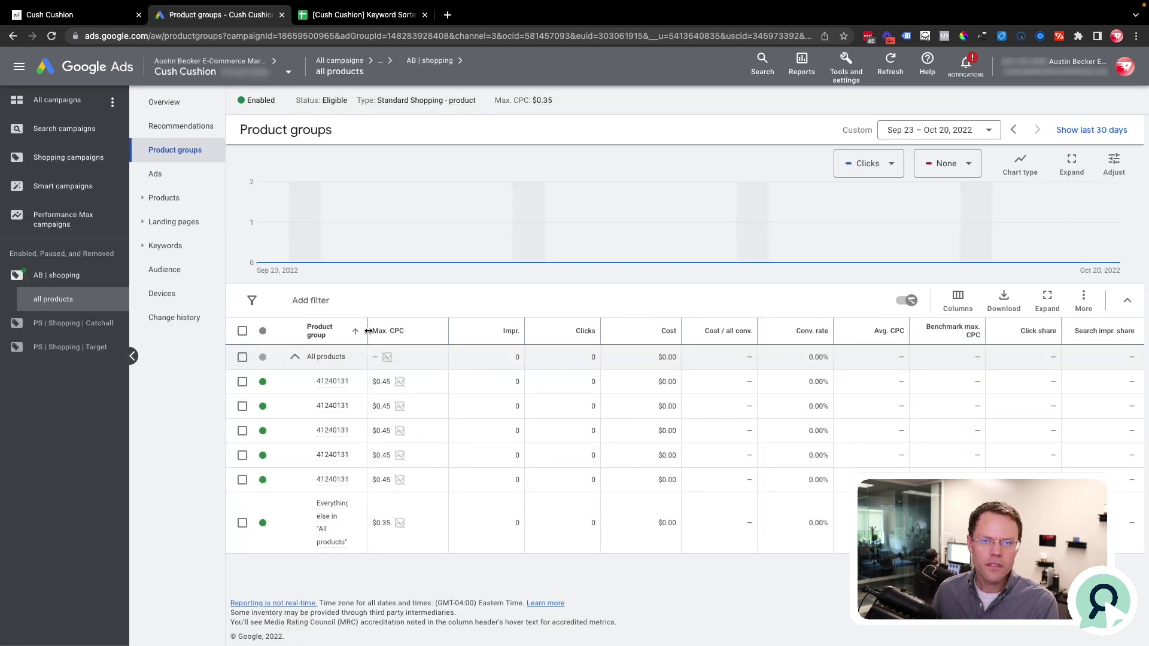
Step: Clear all Item ID subdivisions from All products, leaving it at $0.35, and return to AB | shopping
{"action": "left_click_drag", "start_coordinate": [368, 331], "coordinate": [509, 331]}
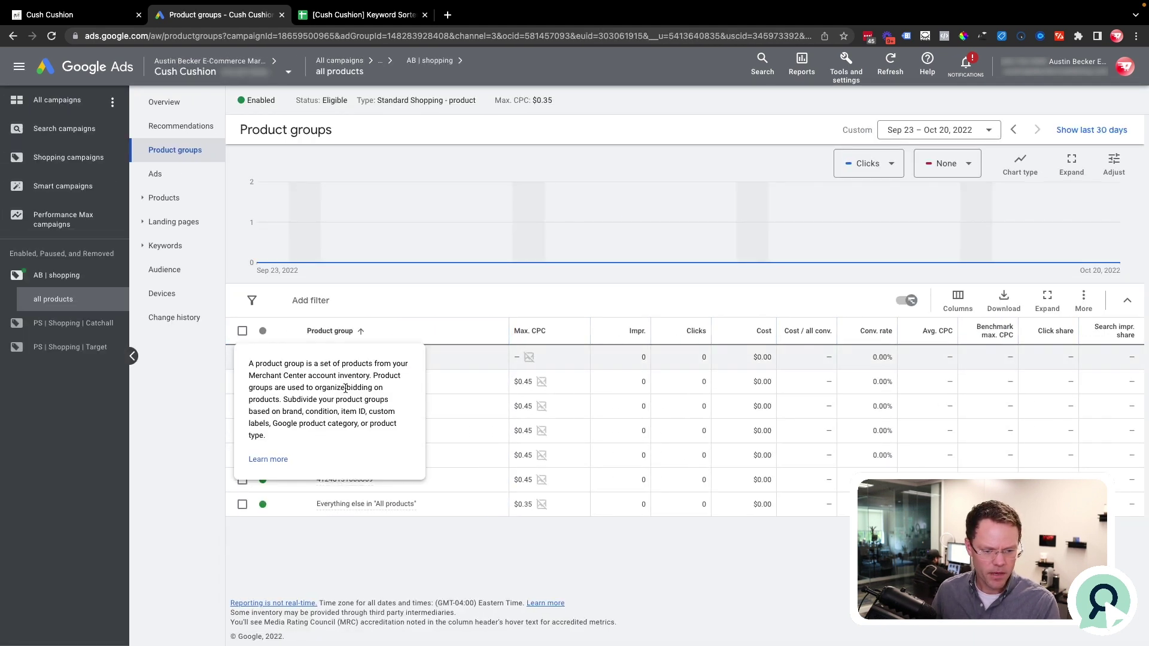
{"action": "mouse_move", "coordinate": [344, 387]}
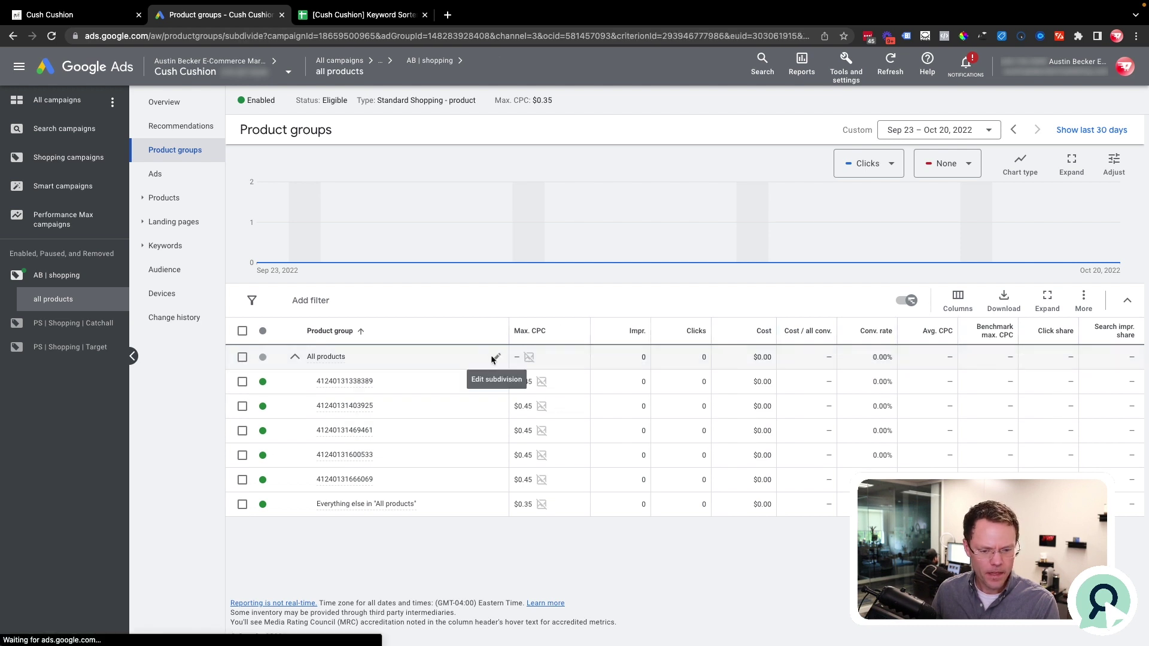
{"action": "left_click", "coordinate": [493, 359]}
{"action": "left_click", "coordinate": [295, 244]}
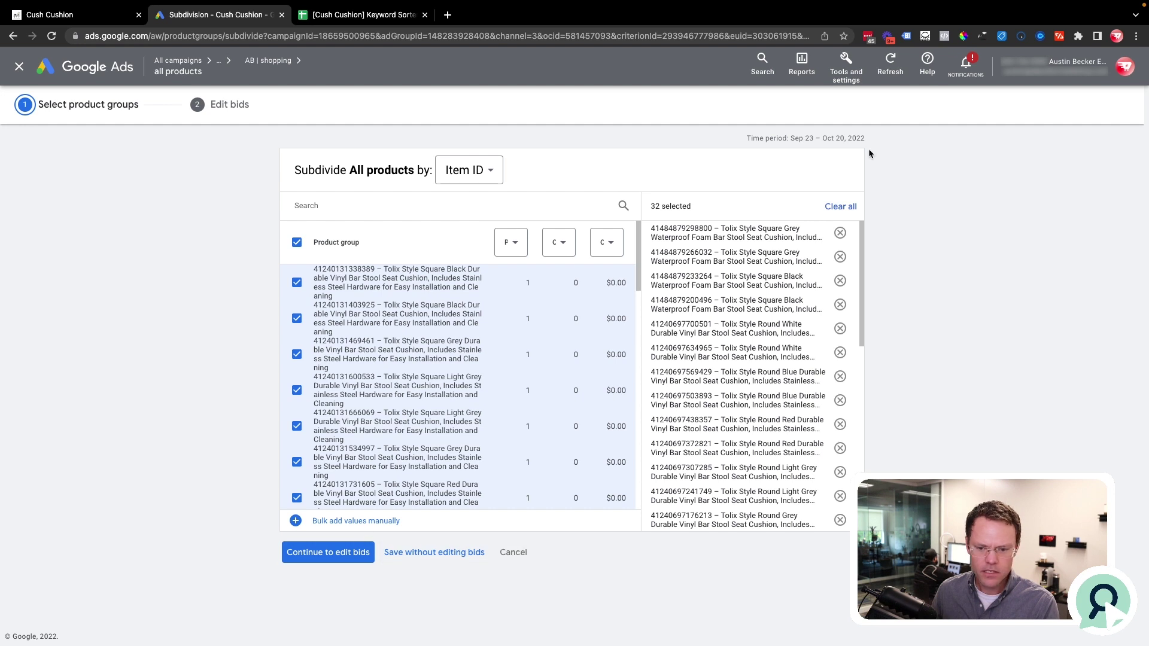
{"action": "left_click", "coordinate": [841, 207]}
{"action": "left_click", "coordinate": [309, 551]}
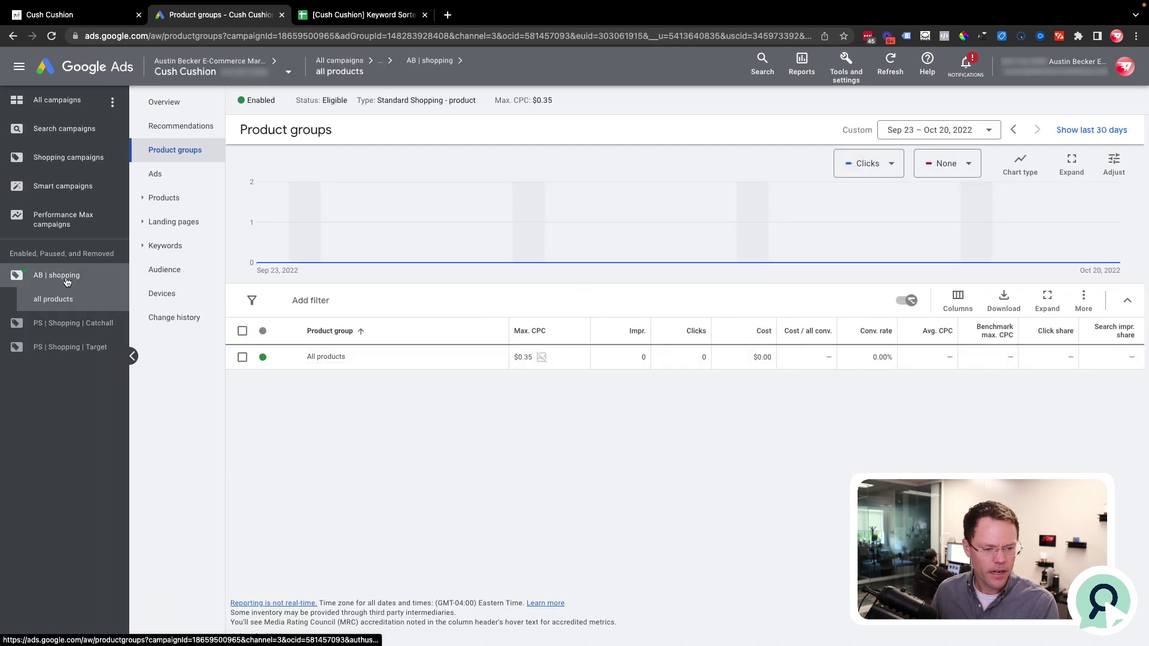
{"action": "left_click", "coordinate": [66, 283]}
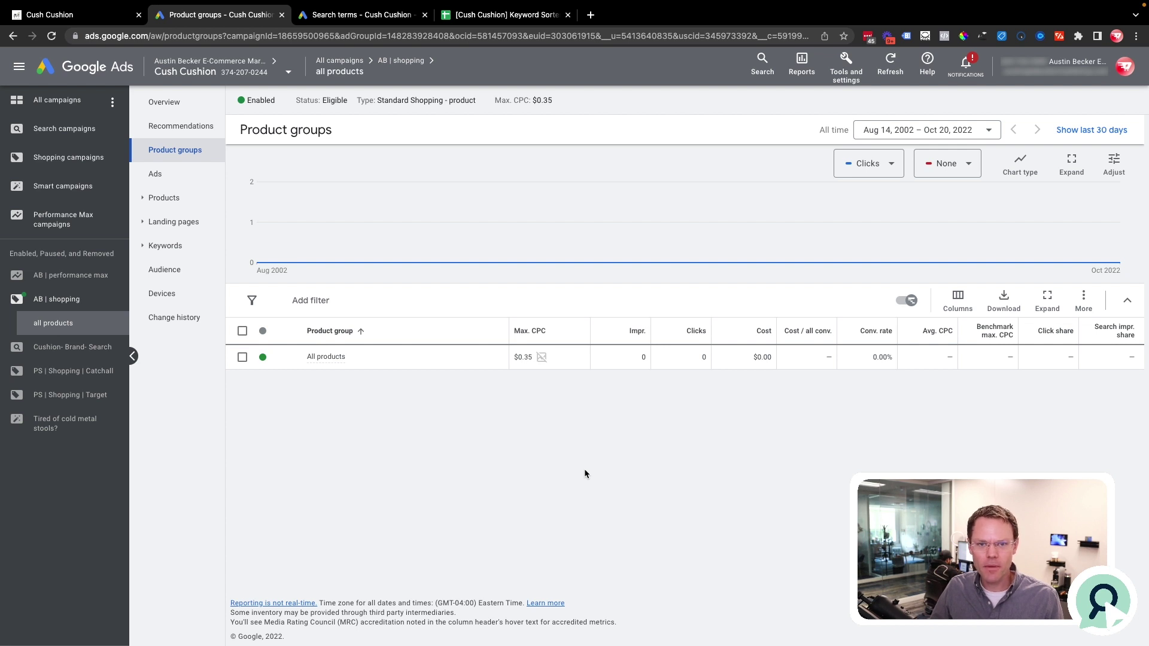
Step: View the all-time Search terms report, topped by 'cushions for metal bar stools' with 13 clicks
{"action": "left_click", "coordinate": [360, 22]}
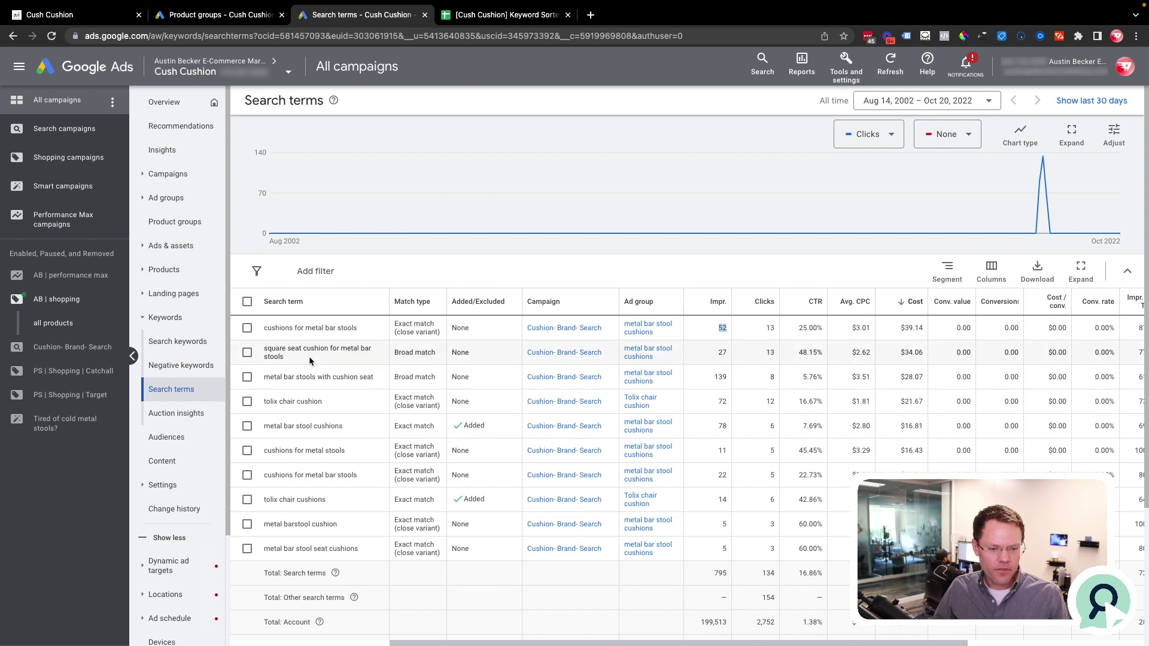
{"action": "mouse_move", "coordinate": [306, 307]}
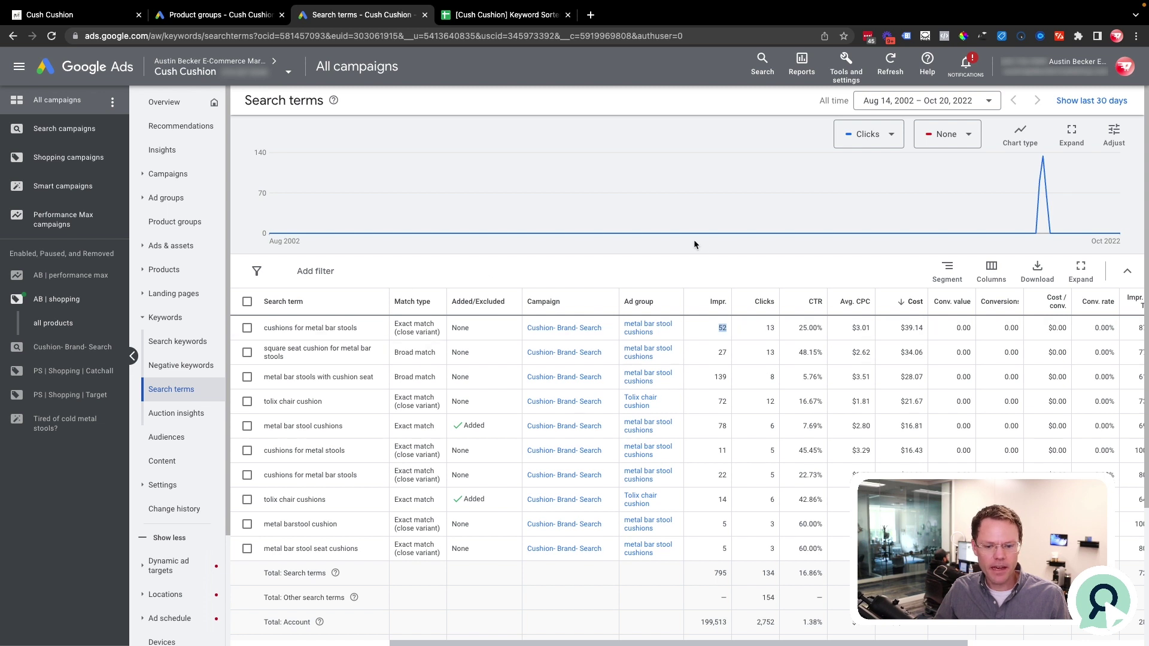
{"action": "left_click_drag", "start_coordinate": [768, 328], "coordinate": [780, 335]}
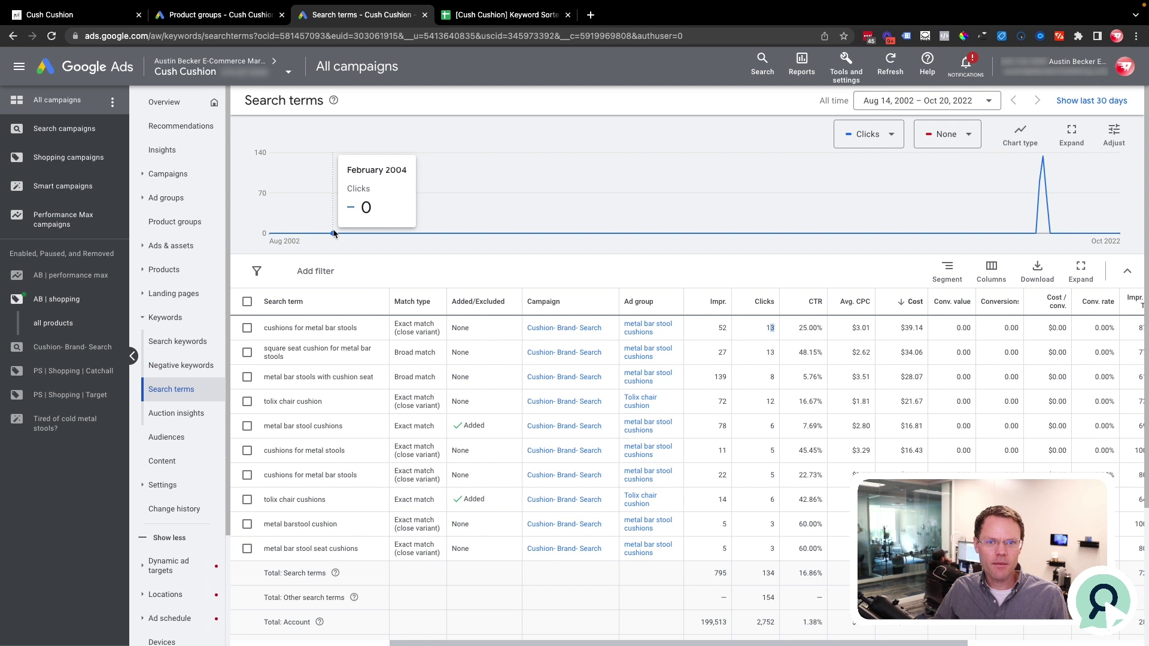
Step: Go to the Campaigns list in the left page menu
{"action": "left_click", "coordinate": [168, 173]}
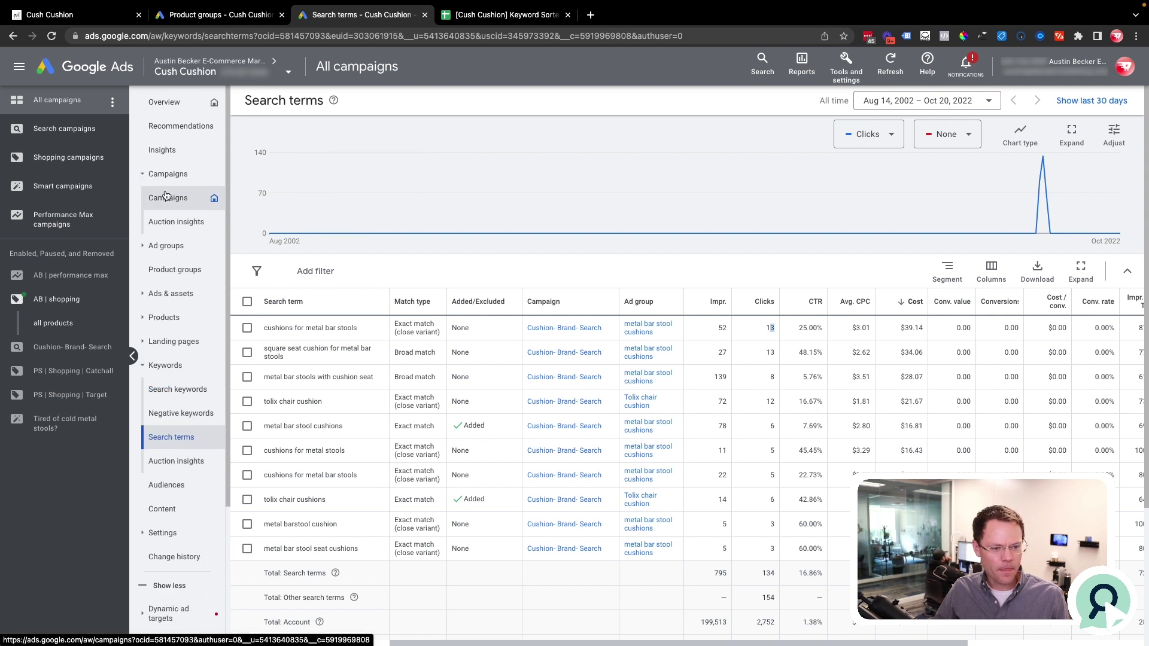